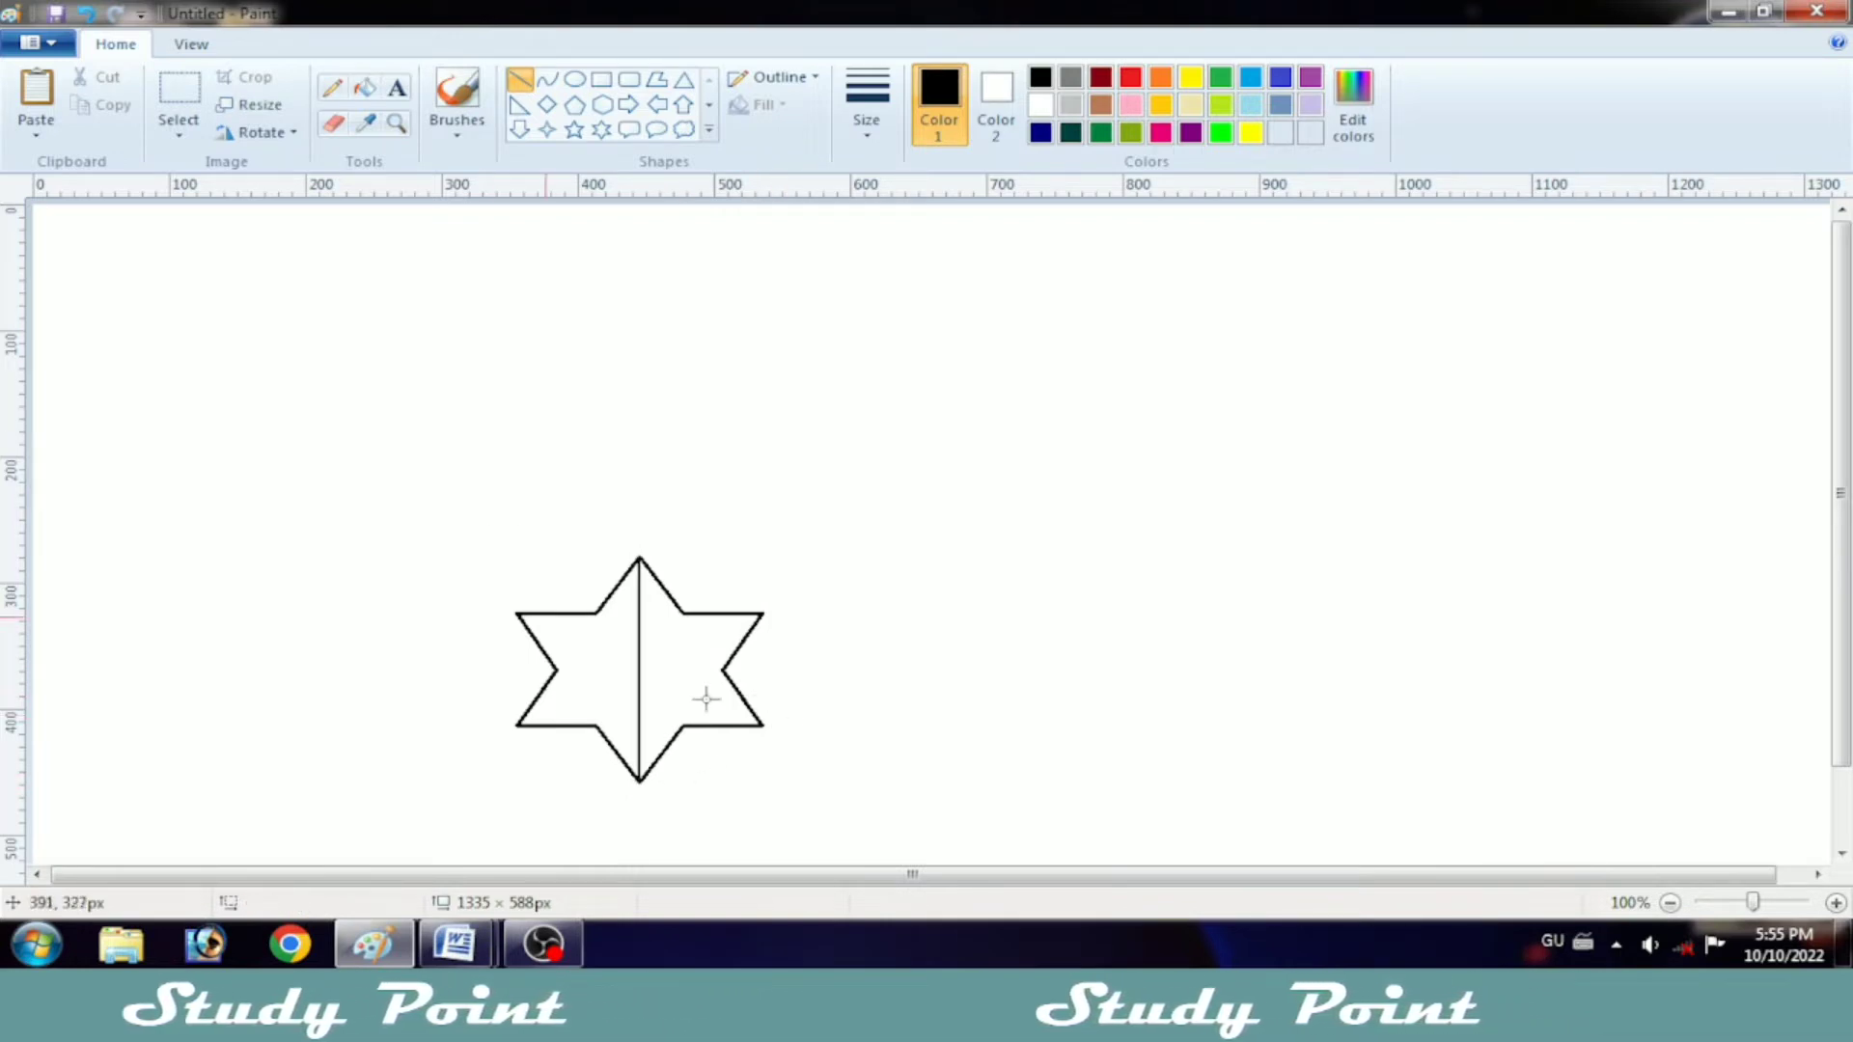
Step: Draw straight black lines through the star's centre, connecting its remaining opposite outer points and inner corners
left_click_drag(557, 668, 725, 721)
left_click(820, 717)
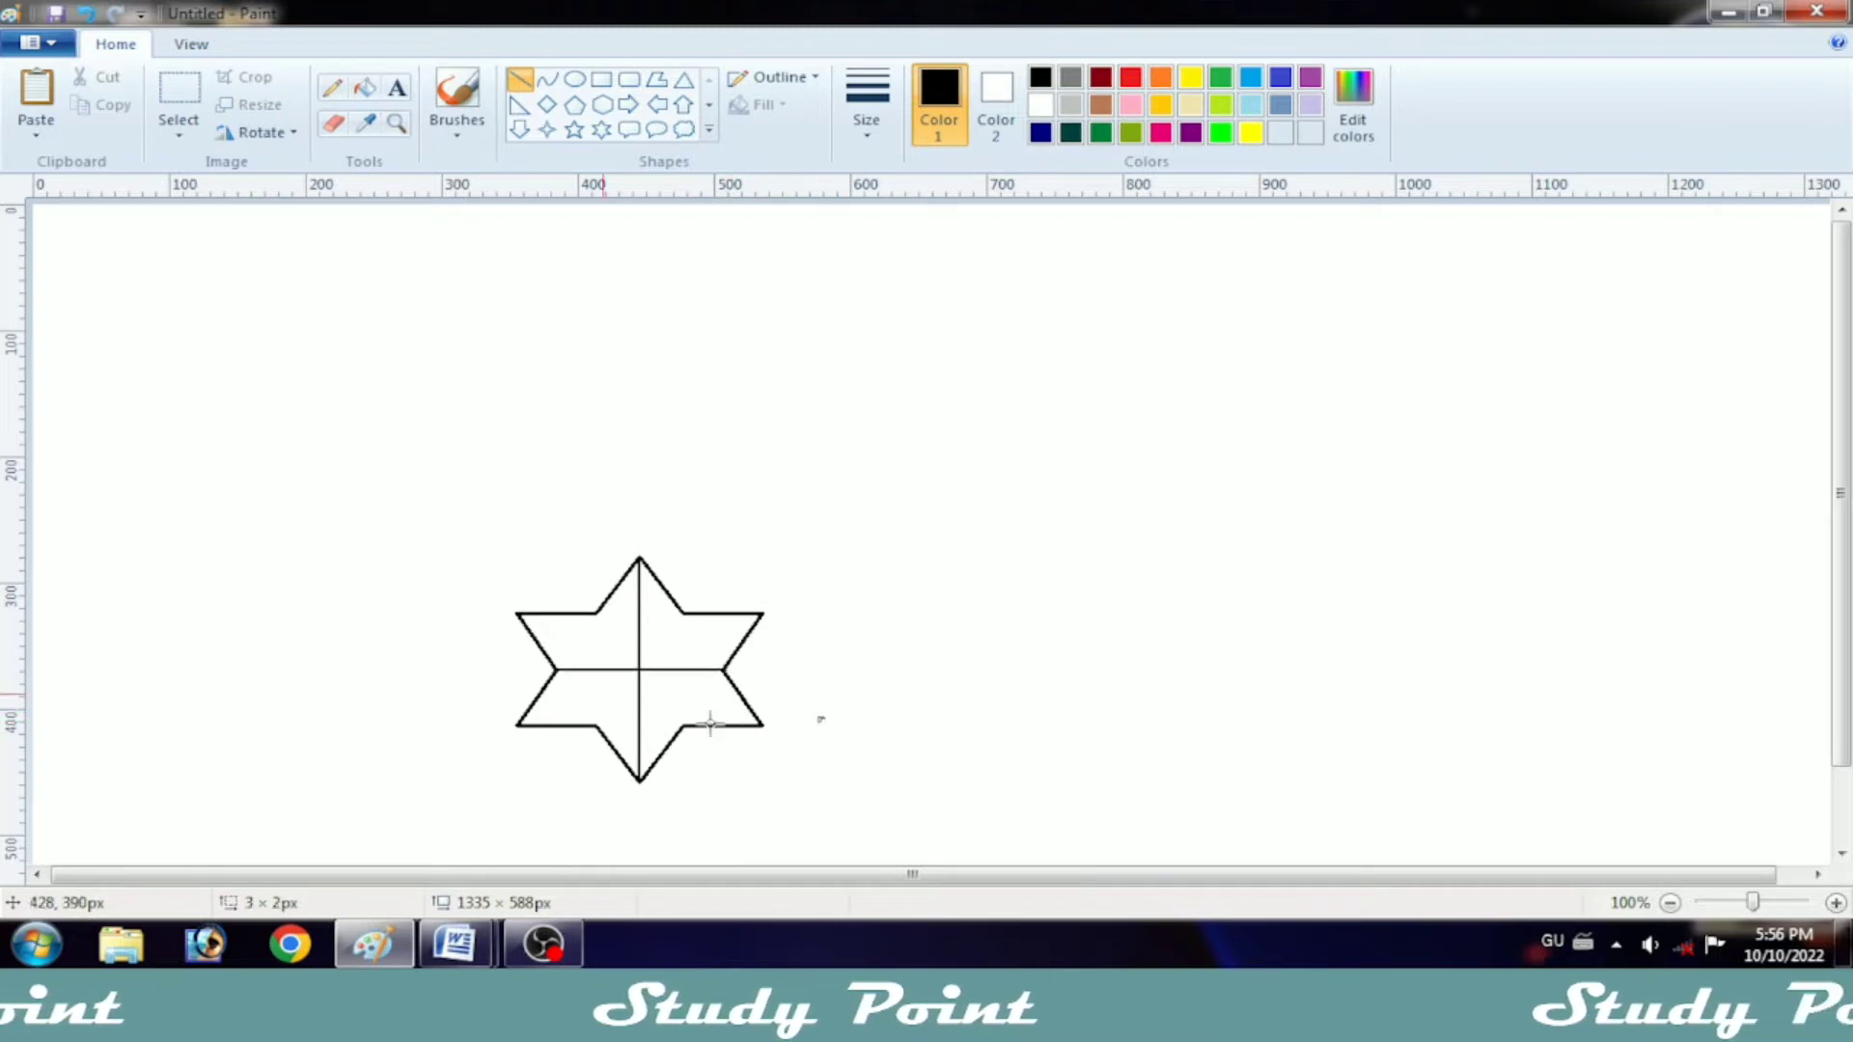
key("ctrl+z")
left_click_drag(517, 612, 758, 723)
left_click_drag(518, 613, 518, 615)
left_click(796, 623)
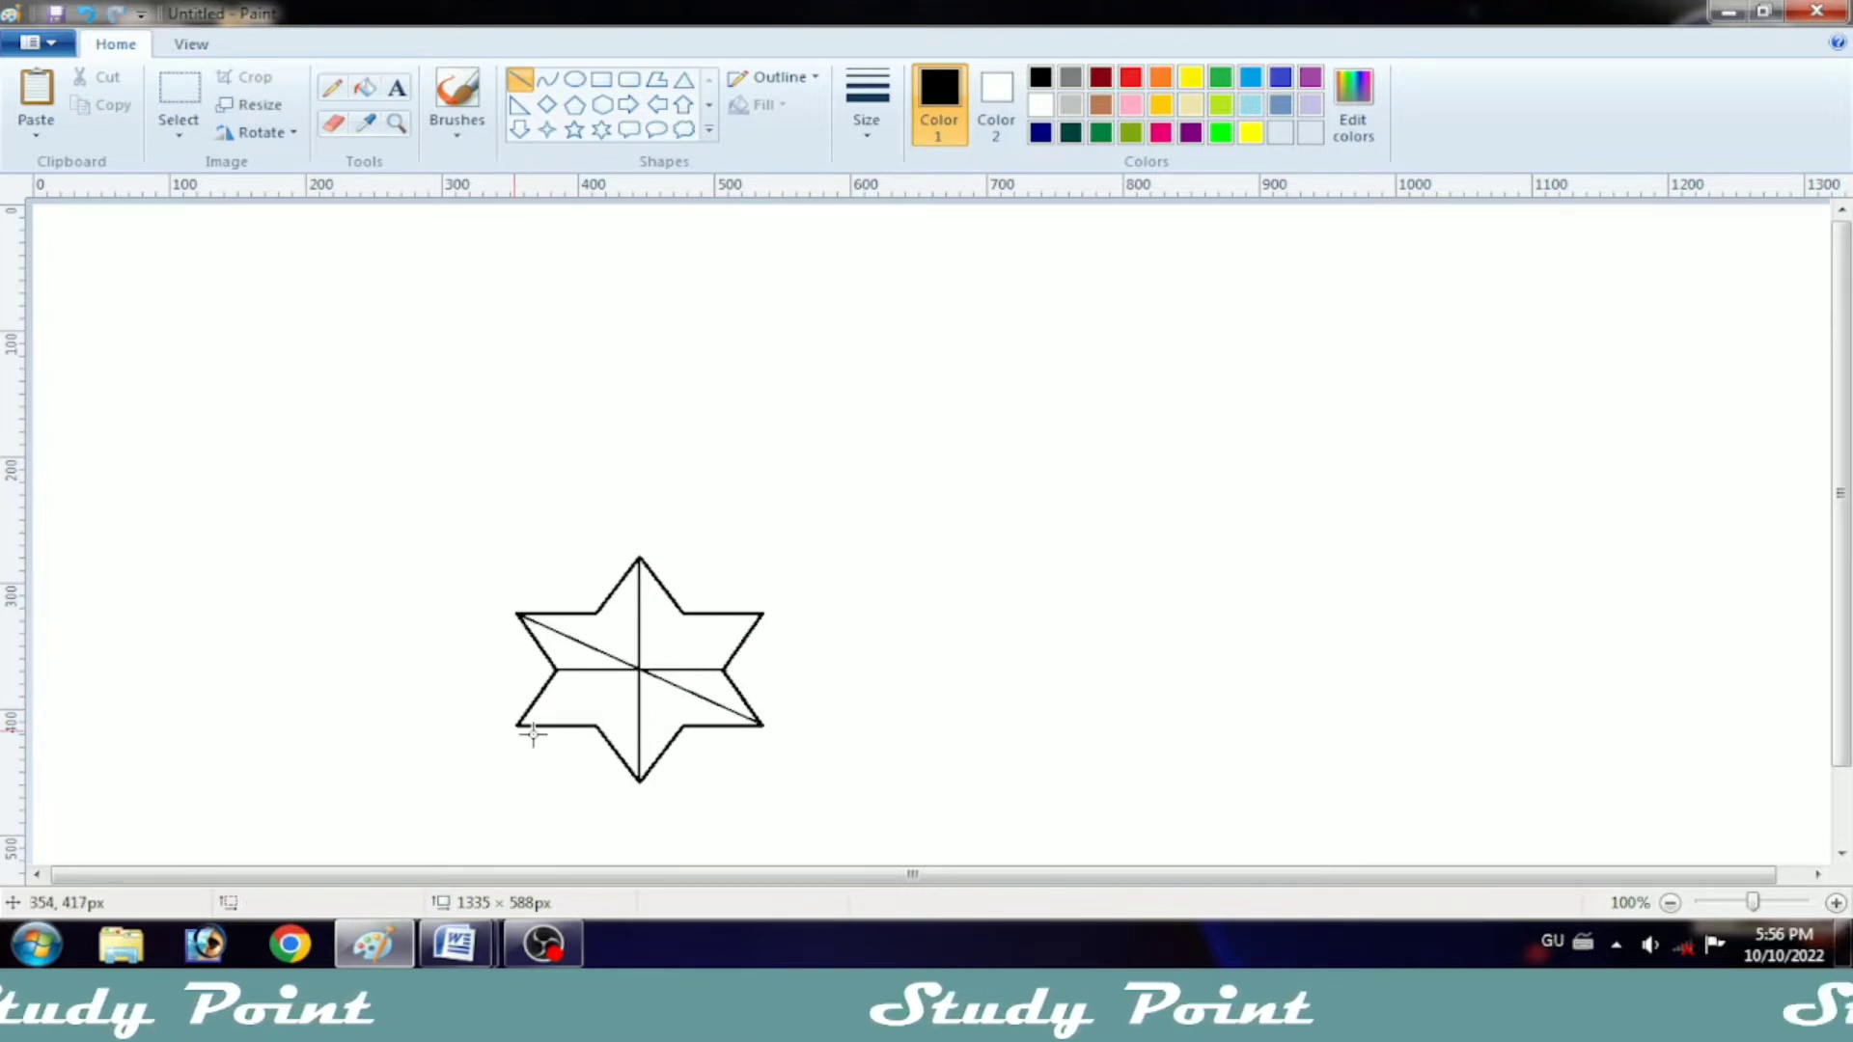
mouse_move(519, 723)
left_mouse_down()
mouse_move(682, 628)
mouse_move(762, 614)
left_mouse_up()
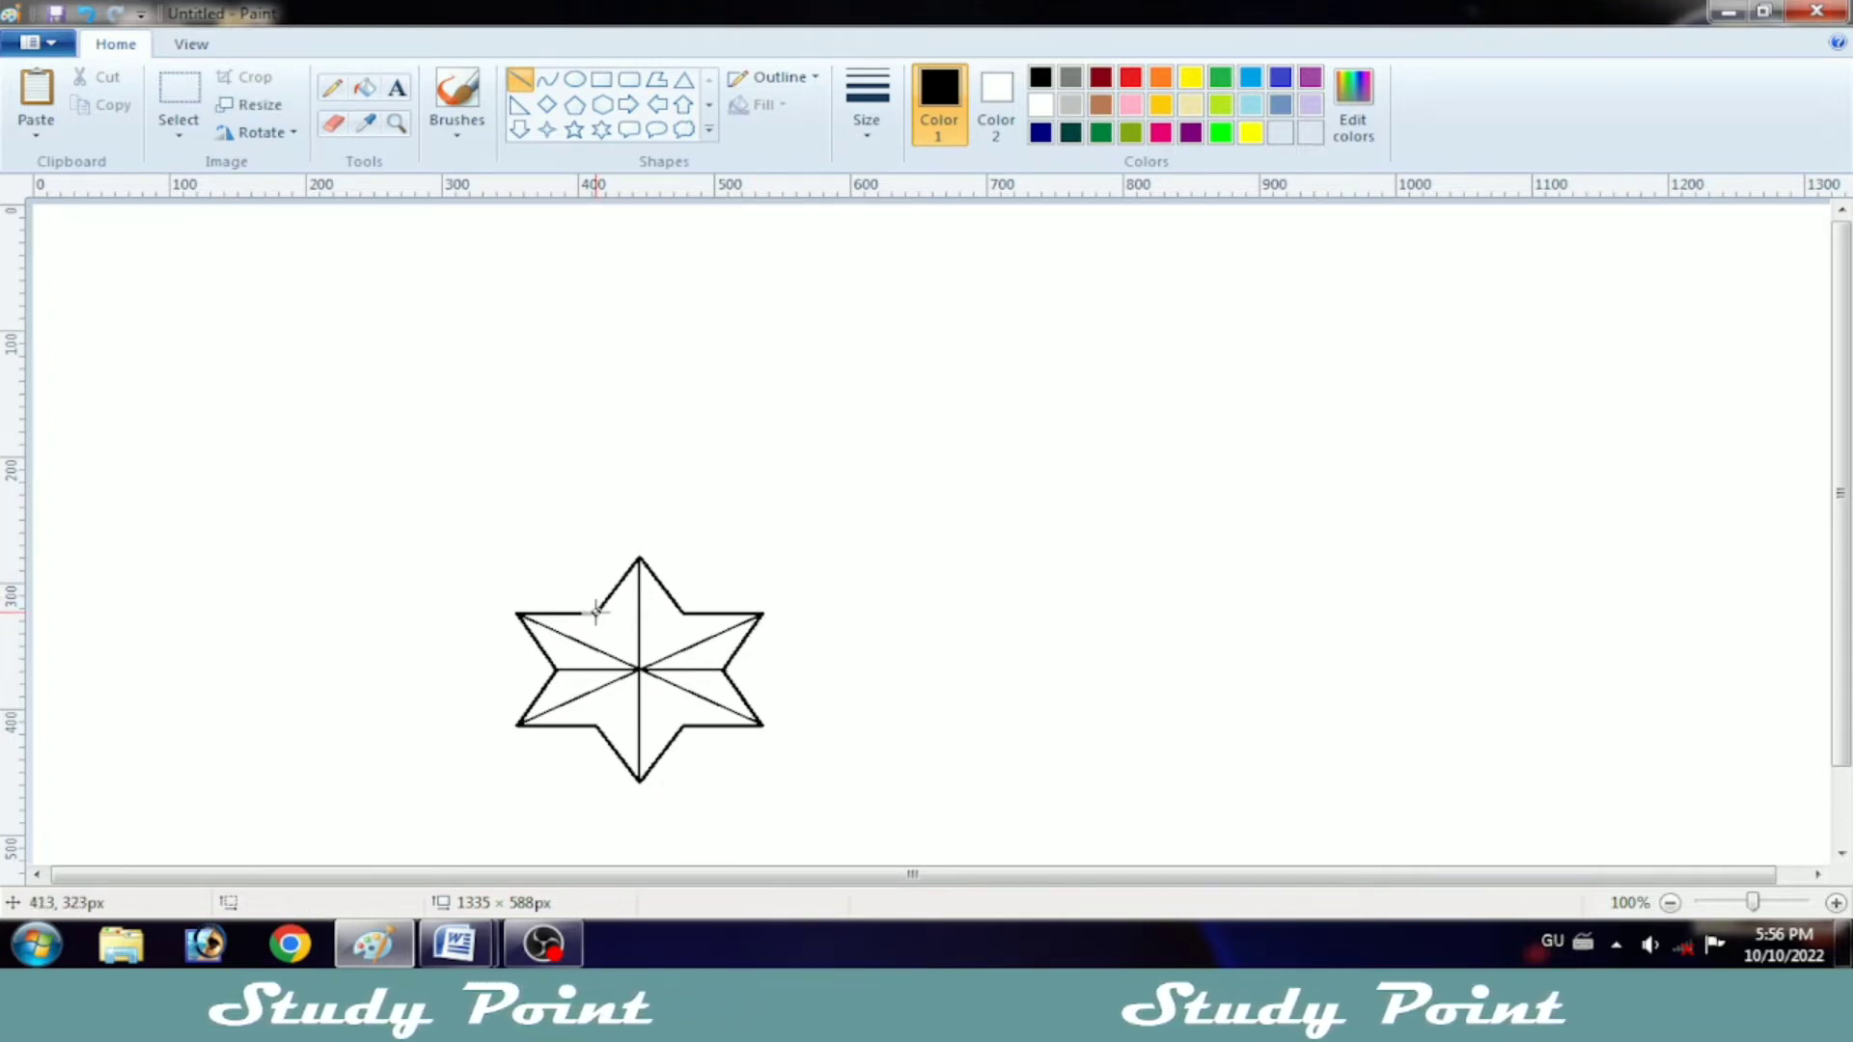
left_click_drag(672, 693, 681, 724)
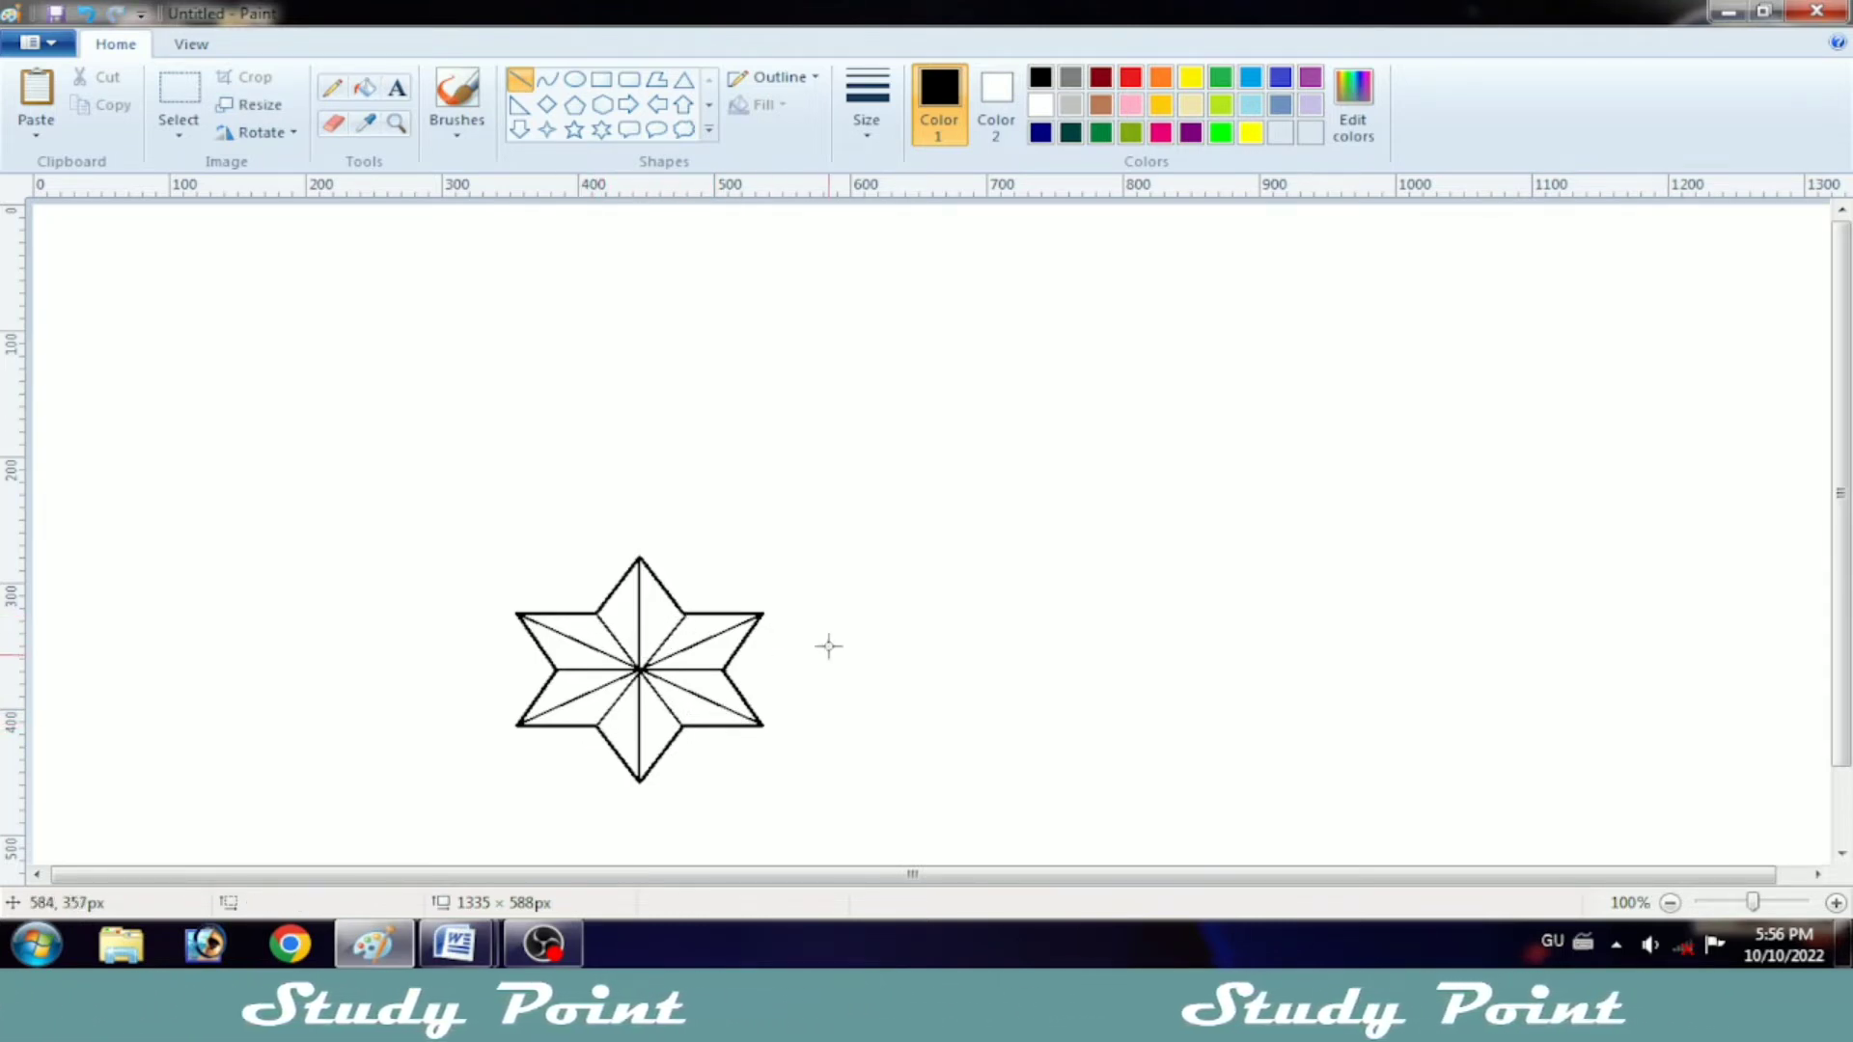
Step: Fill the left half of the star's top point with dark blue and the right half with green
left_click(365, 87)
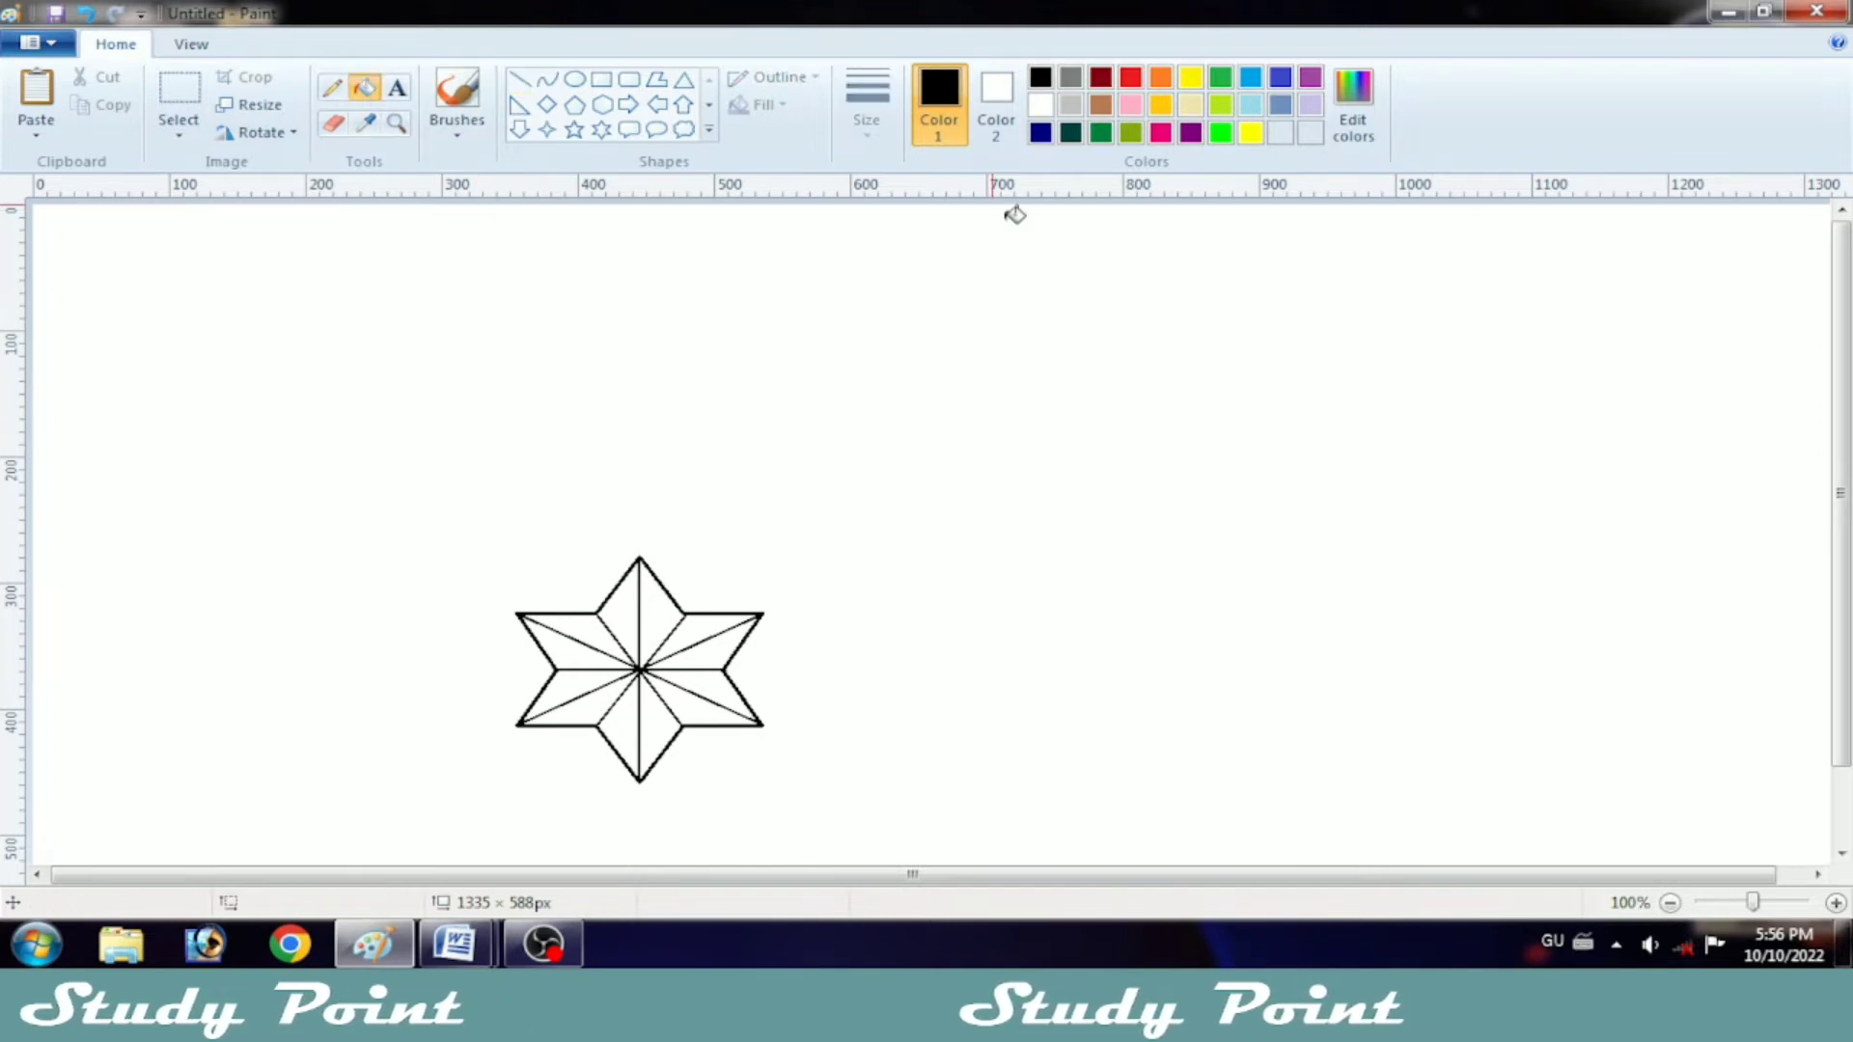
left_click(1040, 132)
left_click(1353, 104)
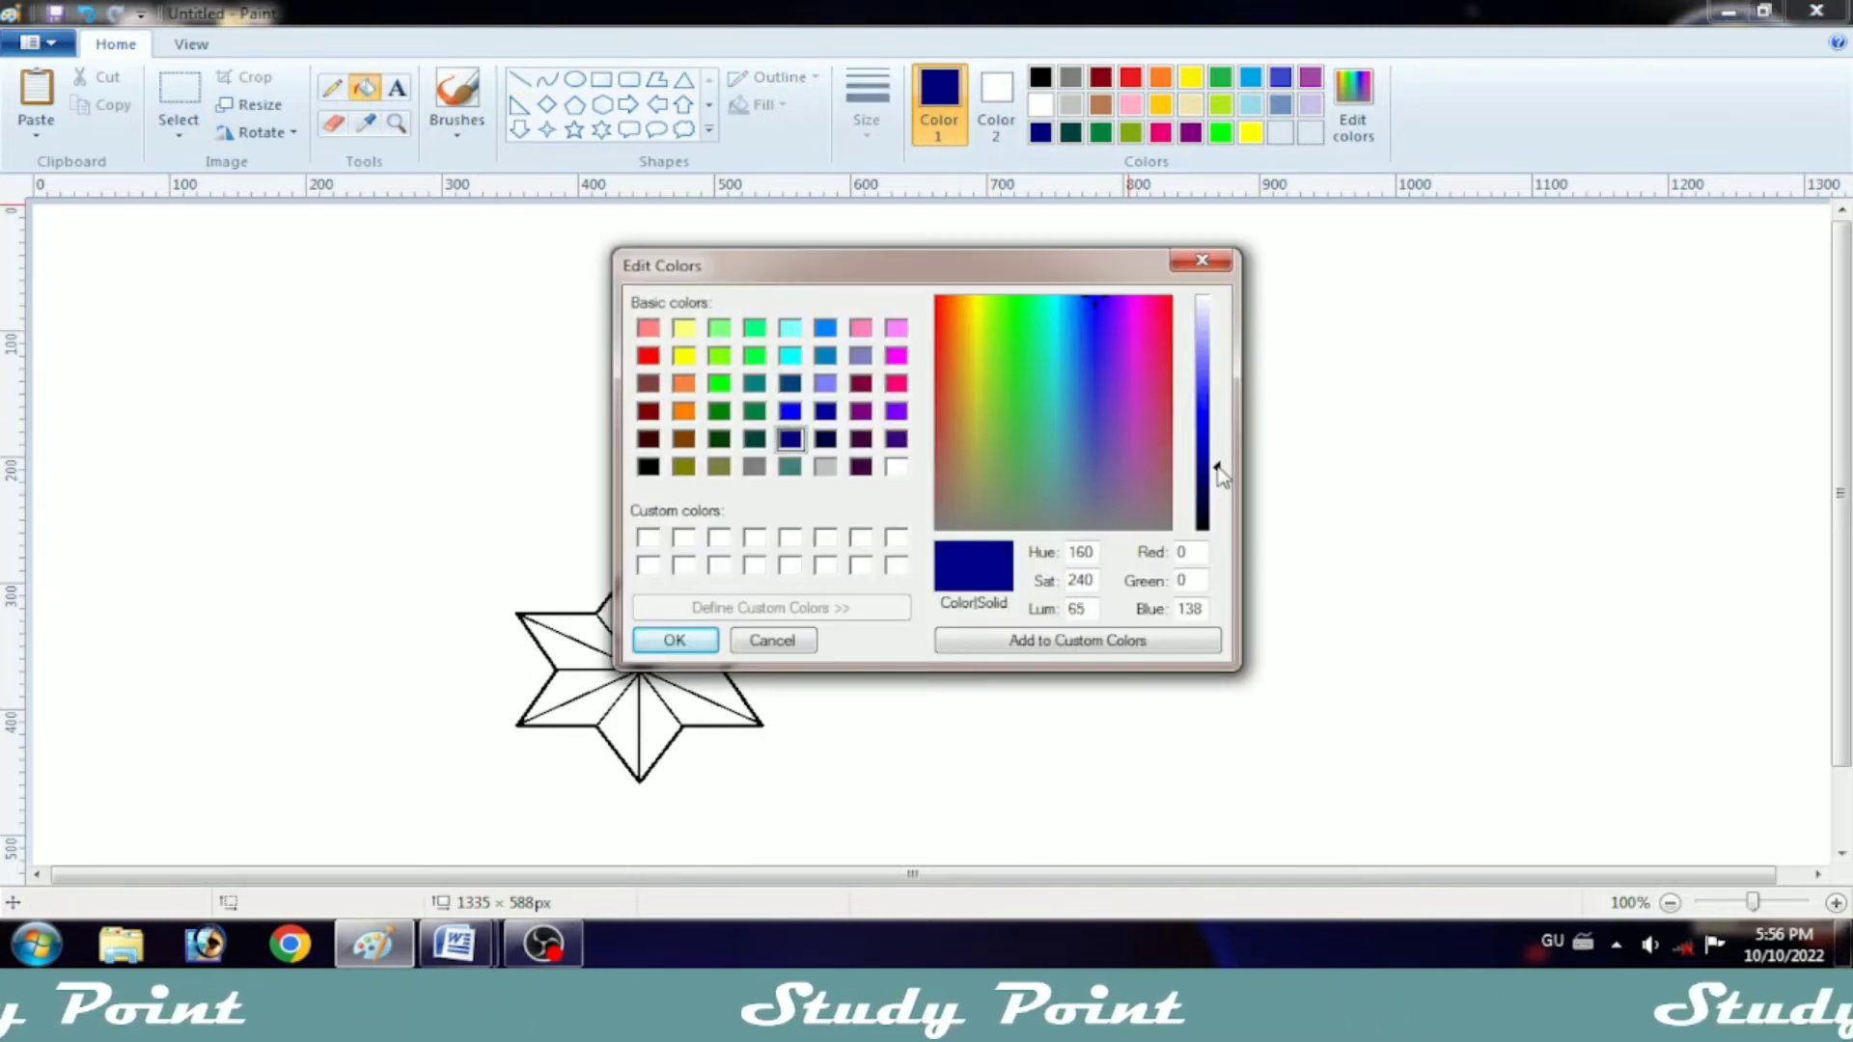
left_click(674, 639)
left_click(626, 610)
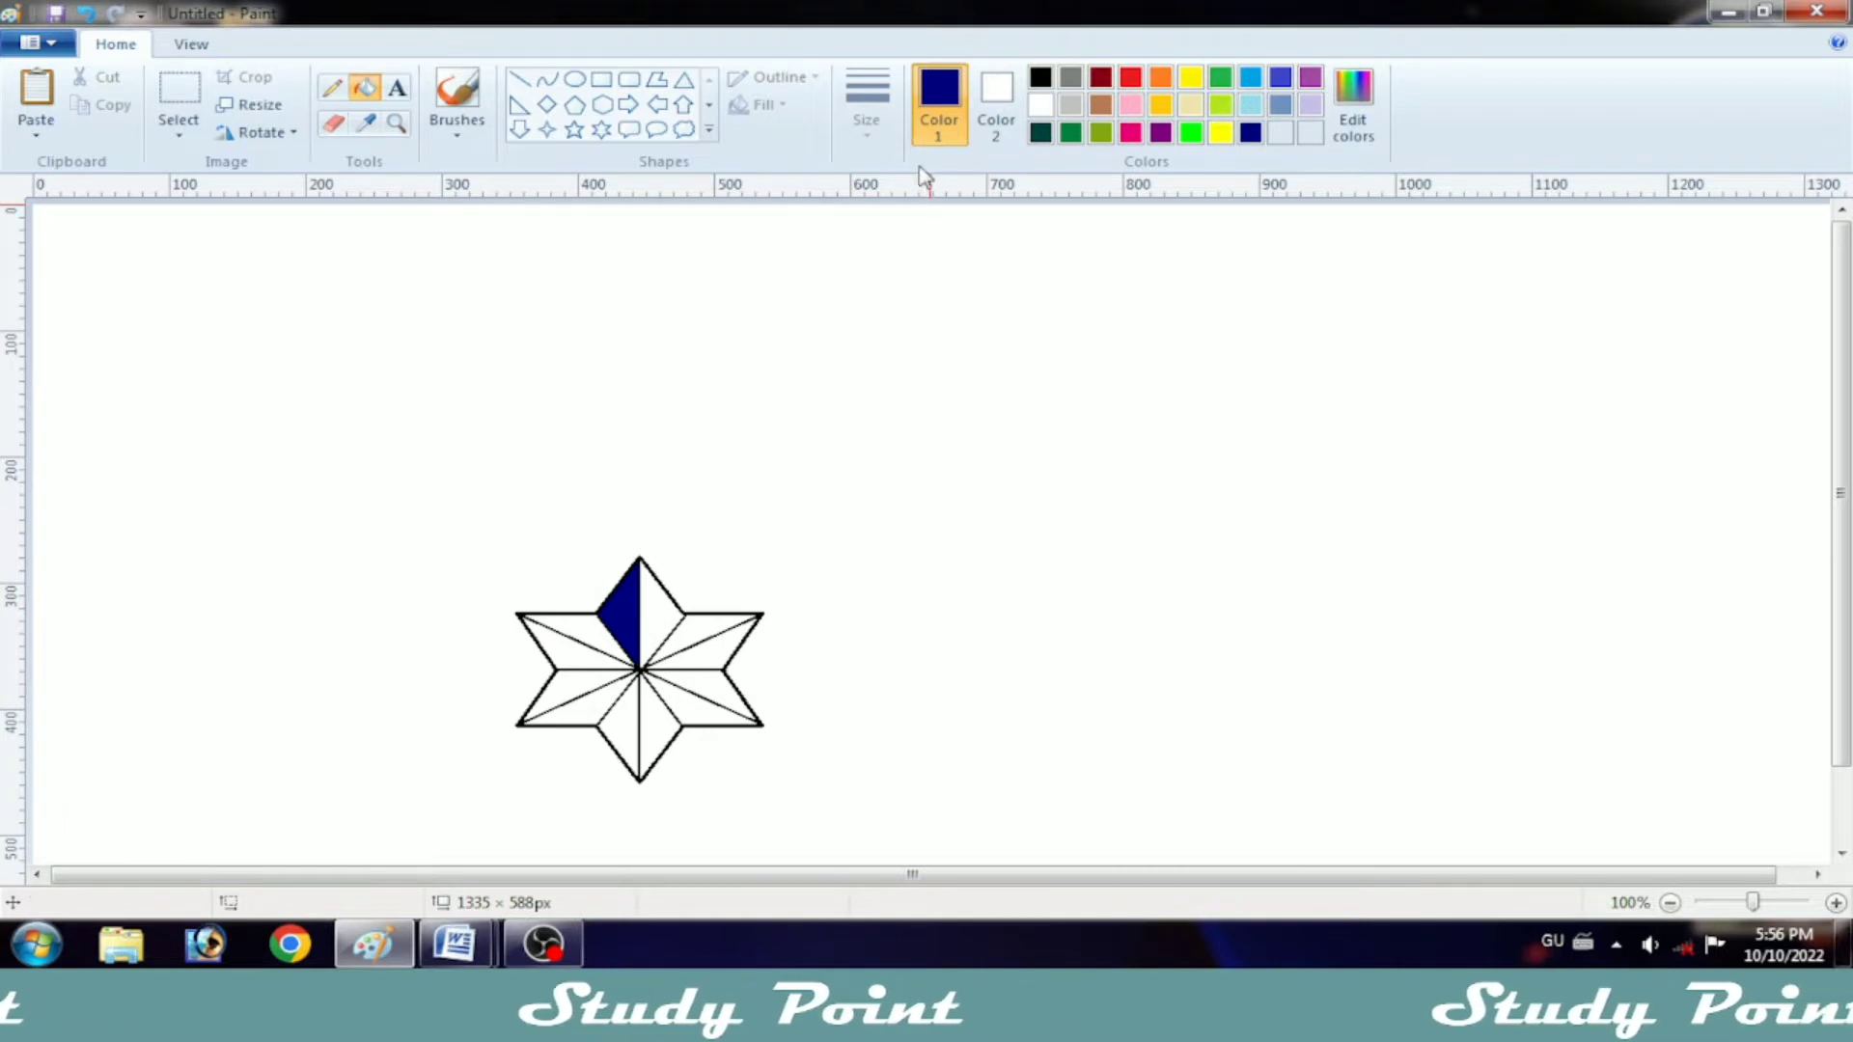
left_click(1070, 132)
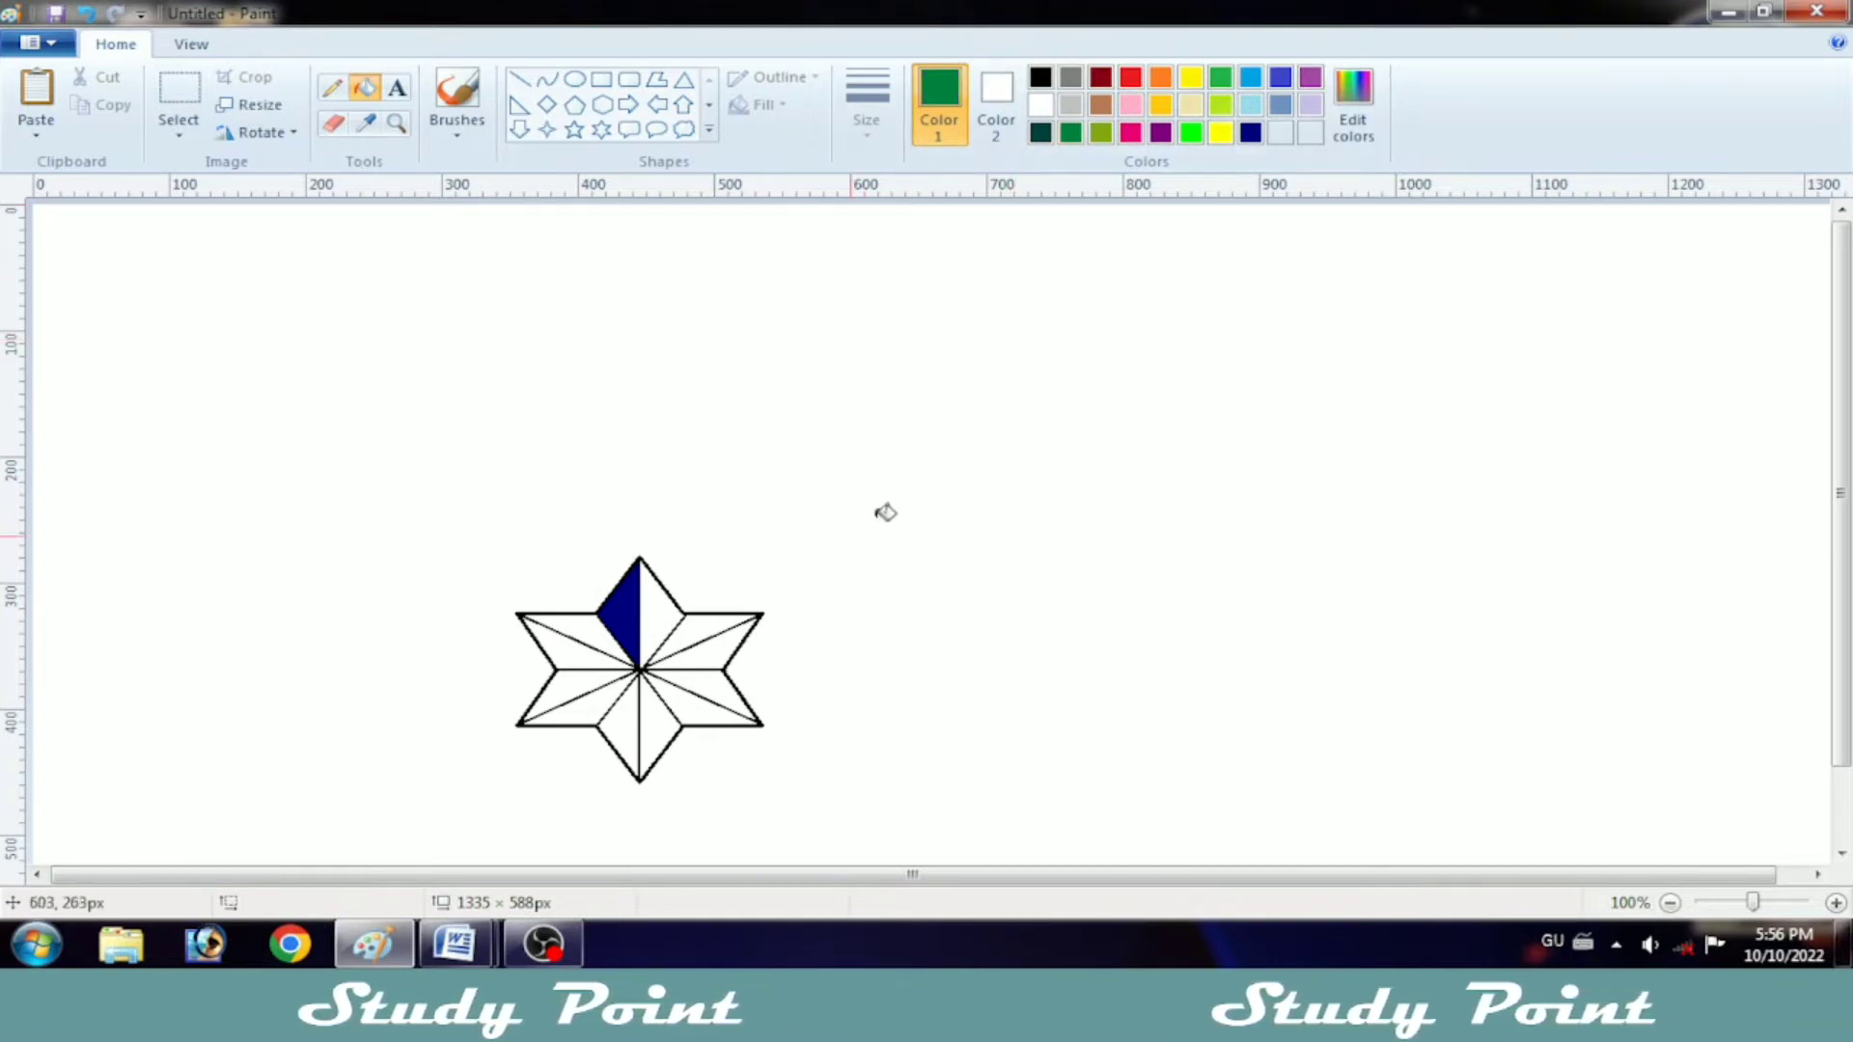
left_click(675, 610)
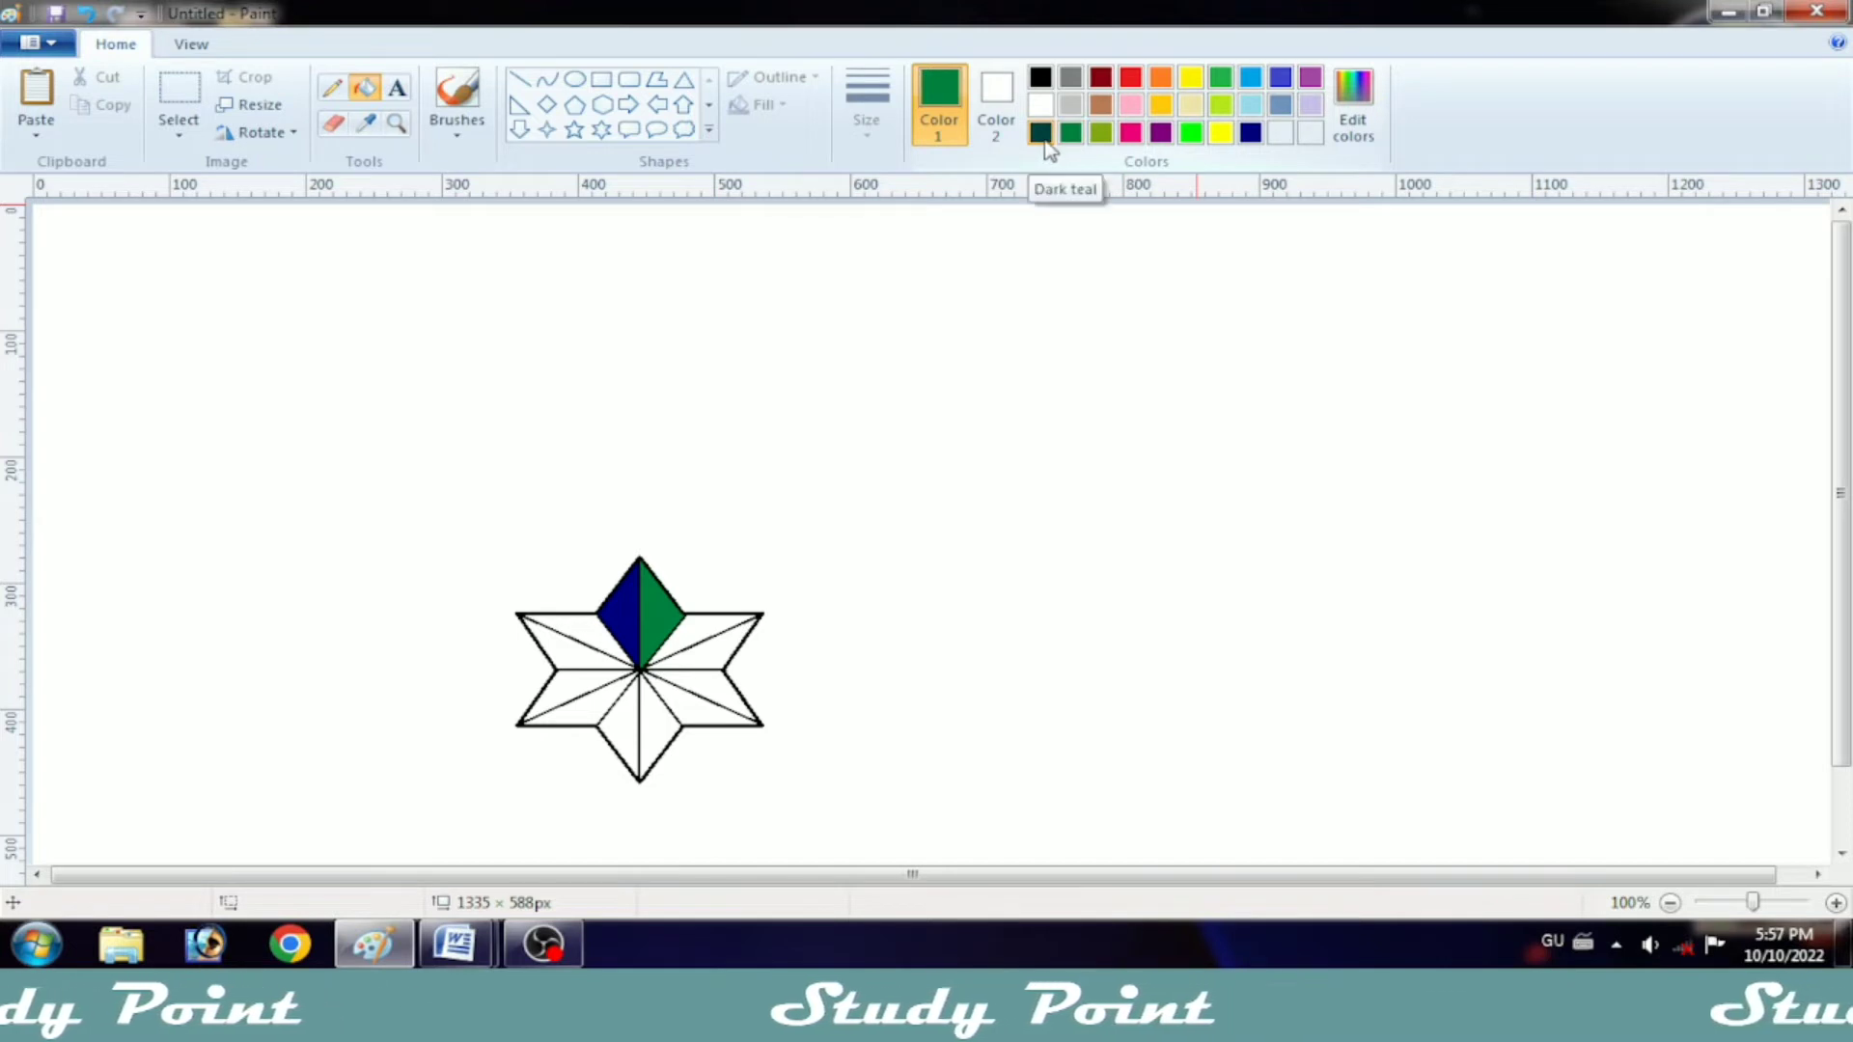
Step: Fill the lower facet of the upper-left point and the upper facet of the lower-right point with olive green
left_click(1101, 132)
left_click(603, 634)
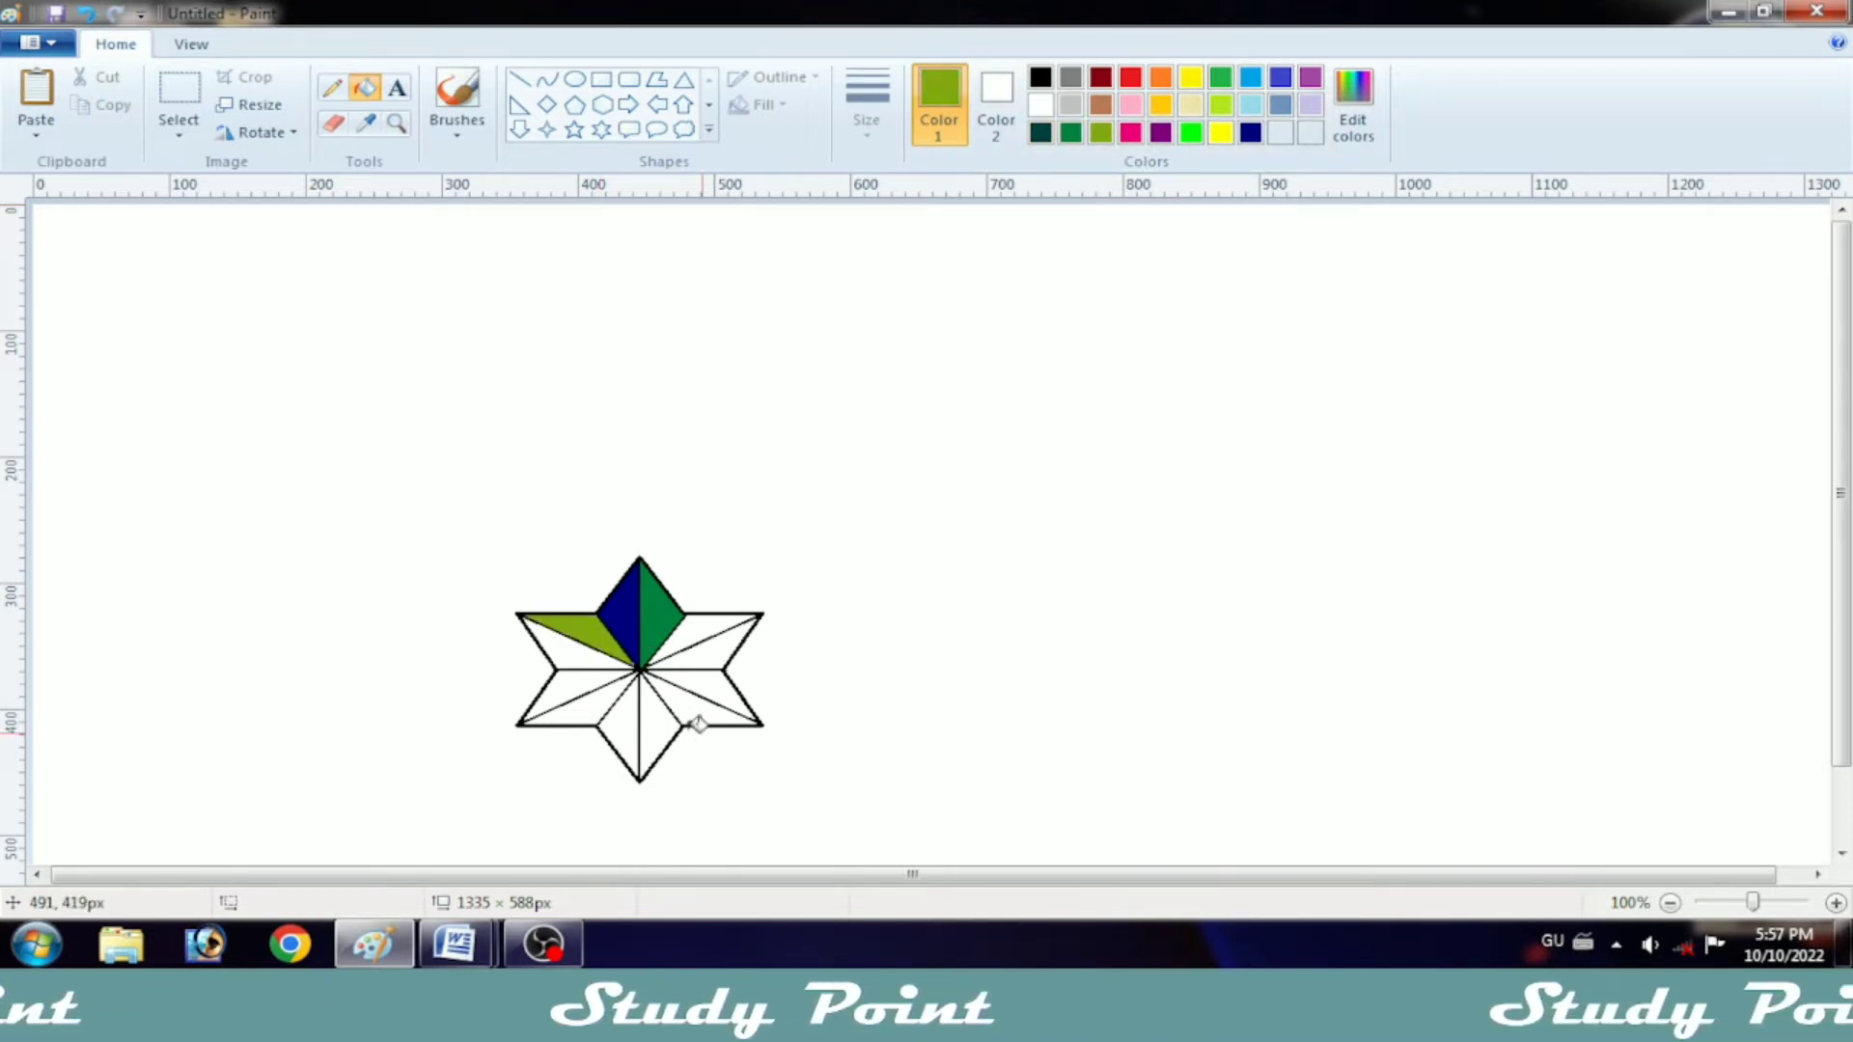
key("ctrl+z")
left_click(579, 652)
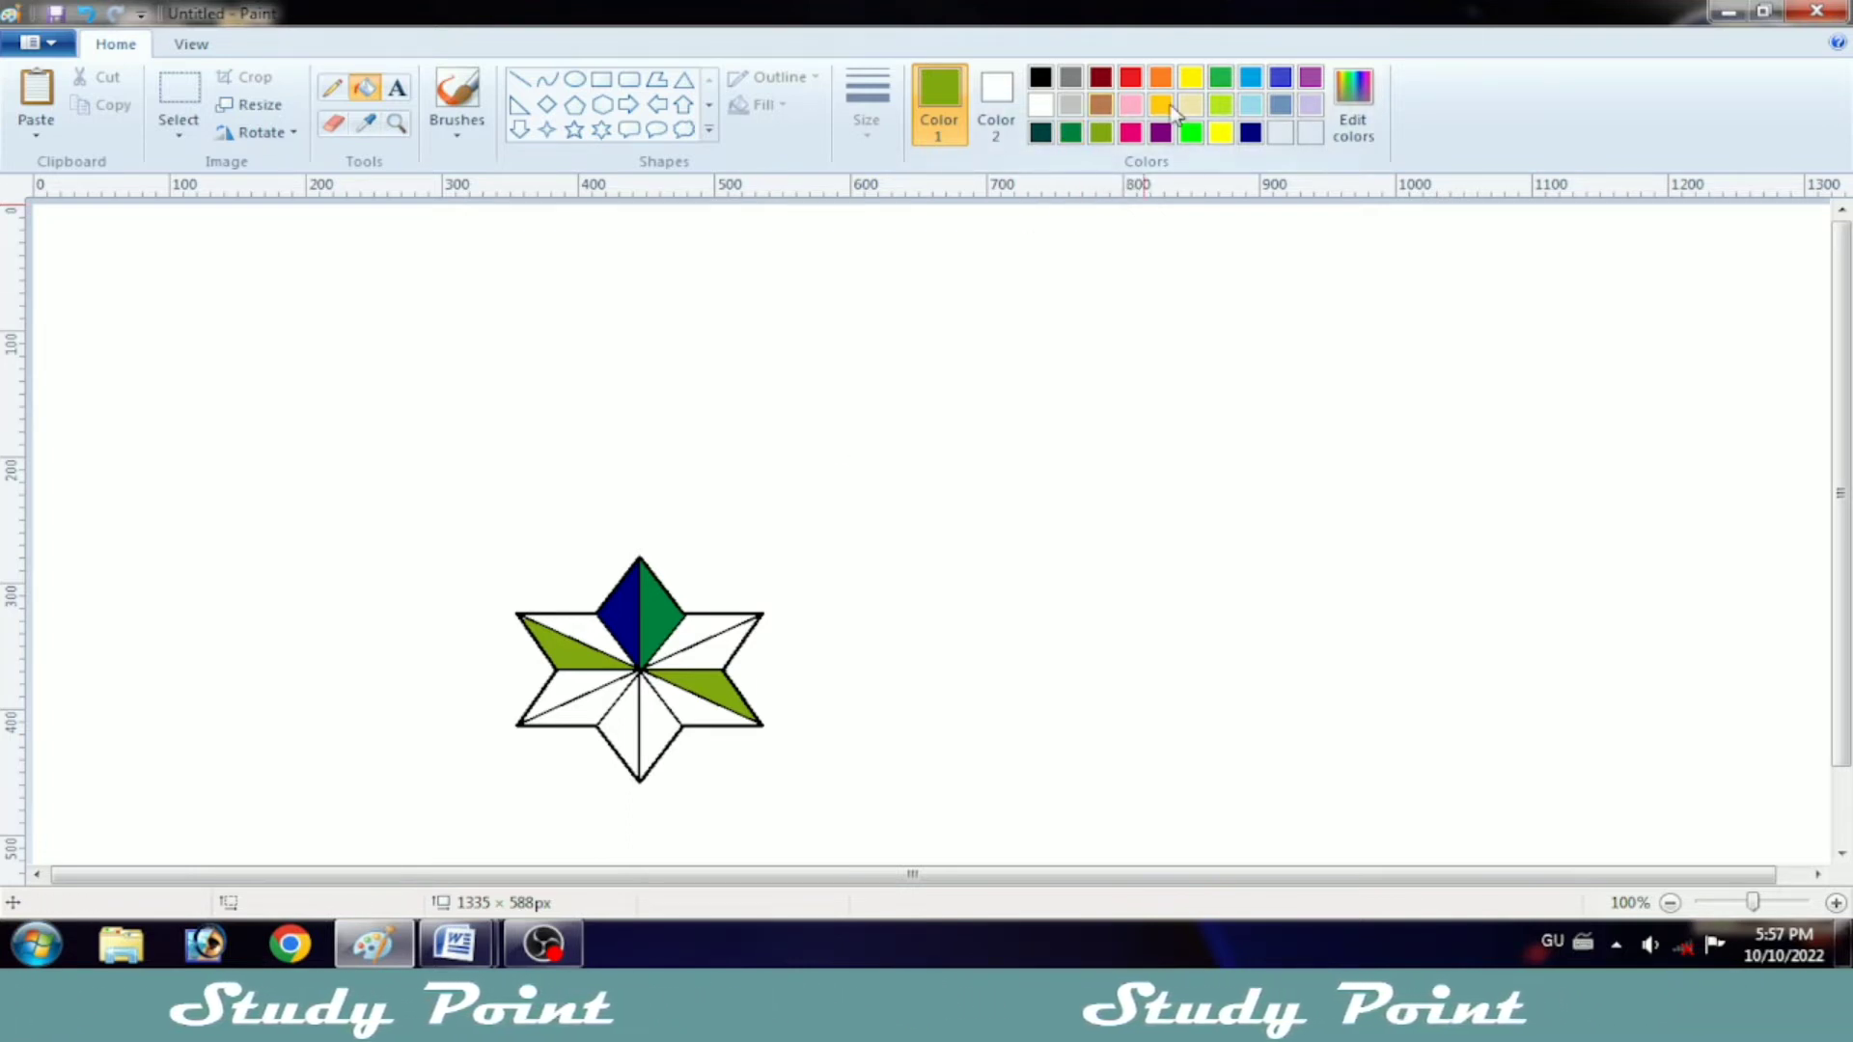
Step: Mix a darker green and fill the top point's right half, upper-left point's upper facet and lower-right point's lower facet with it
left_click(1221, 77)
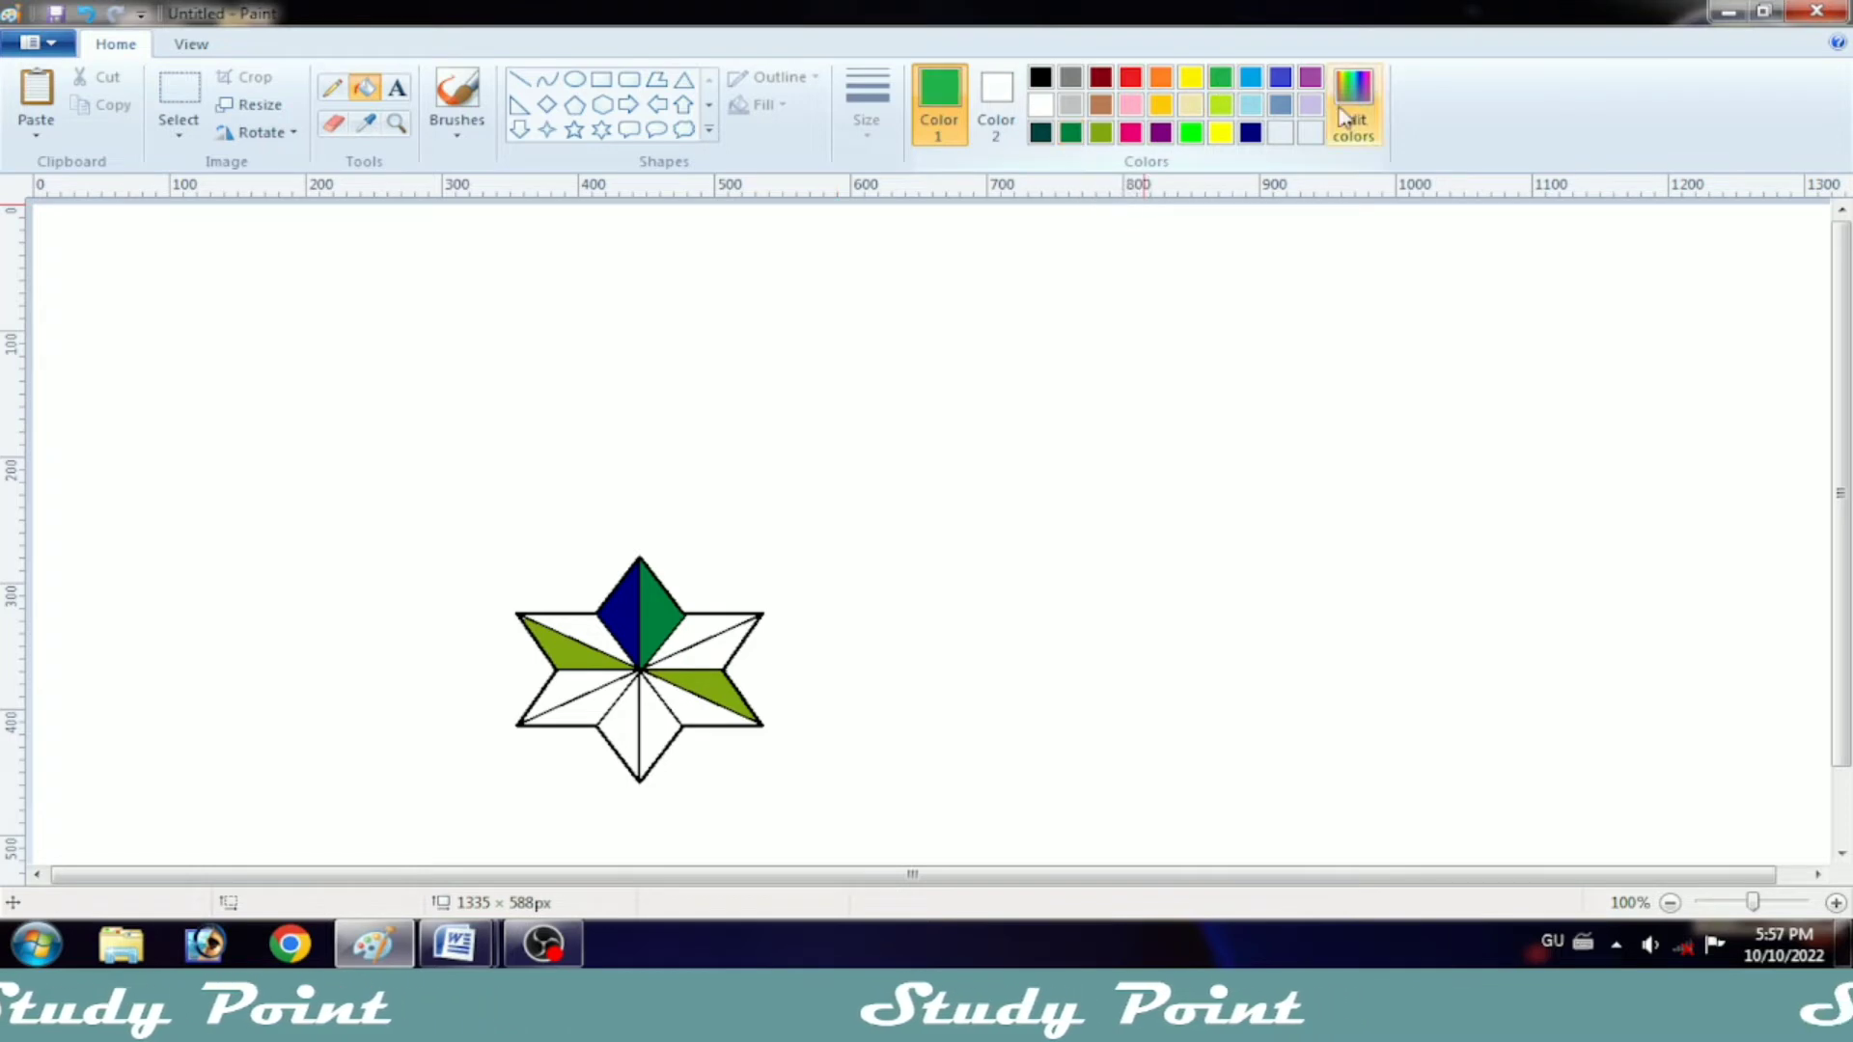
left_click(1351, 113)
left_click(1216, 441)
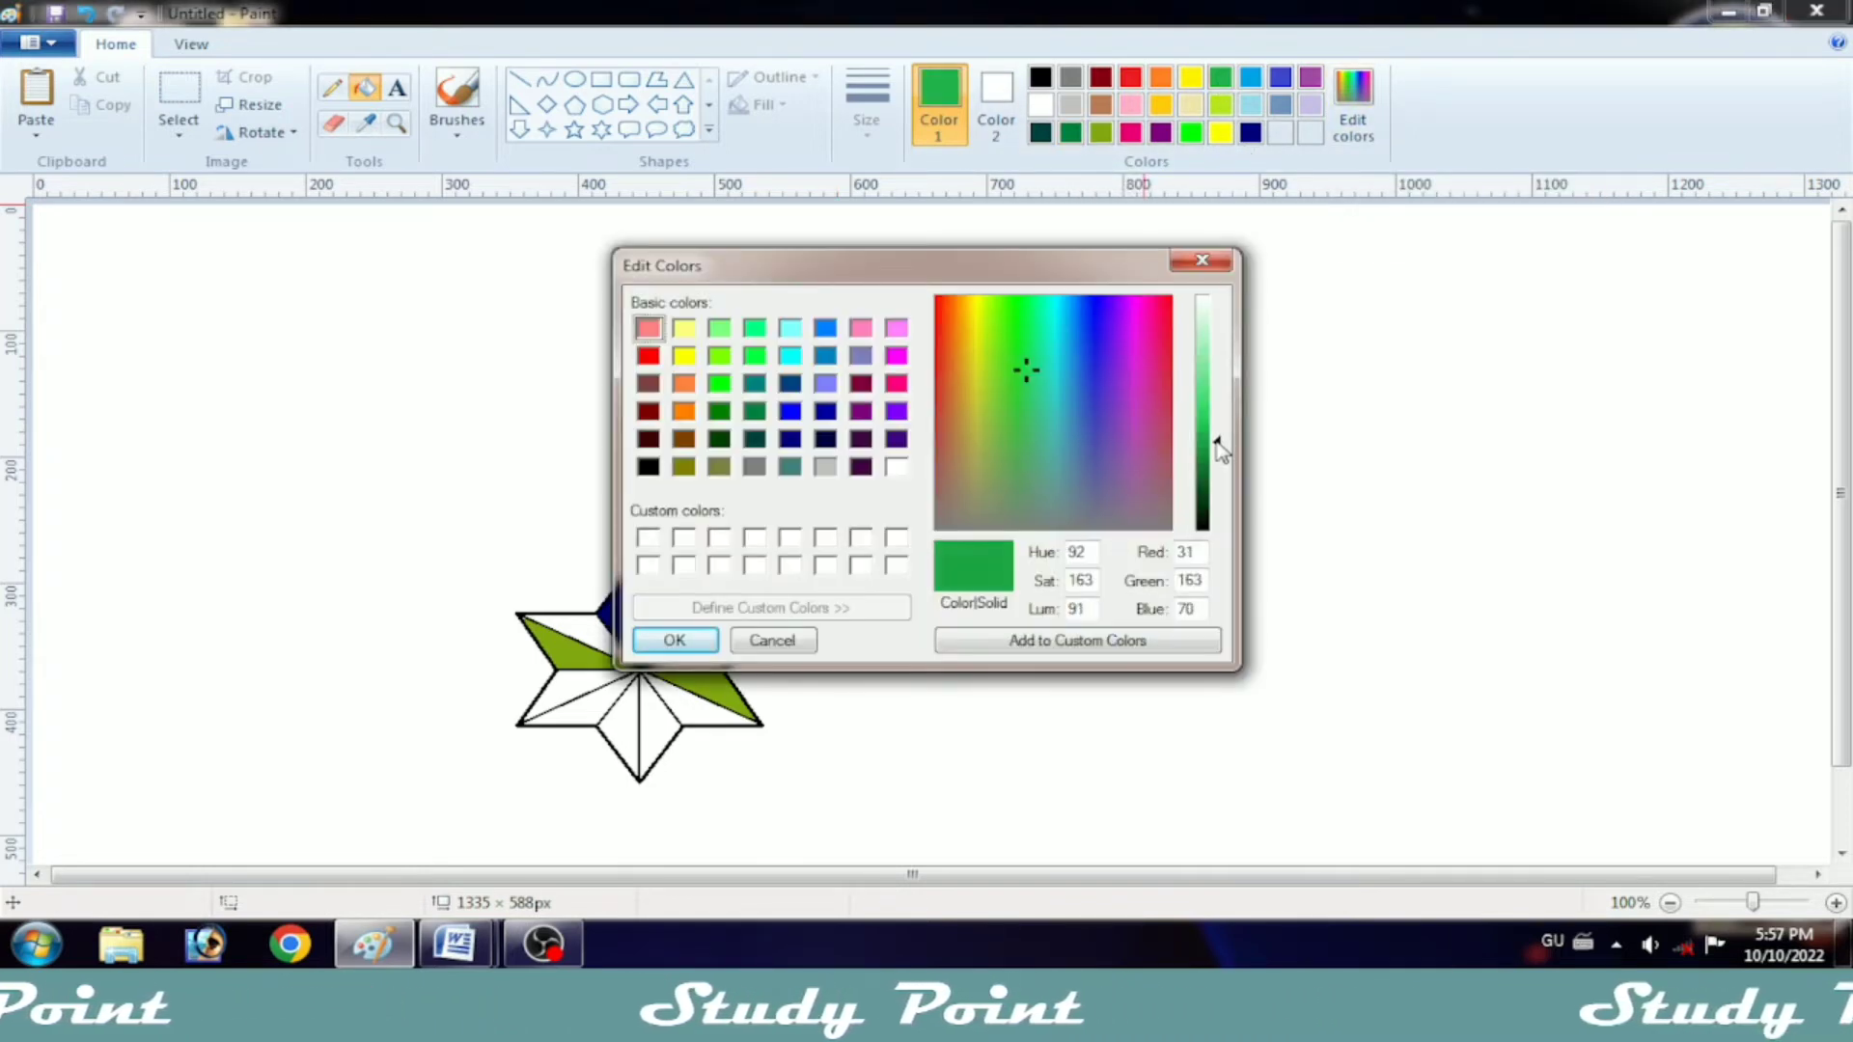
left_click(675, 640)
left_click(1351, 114)
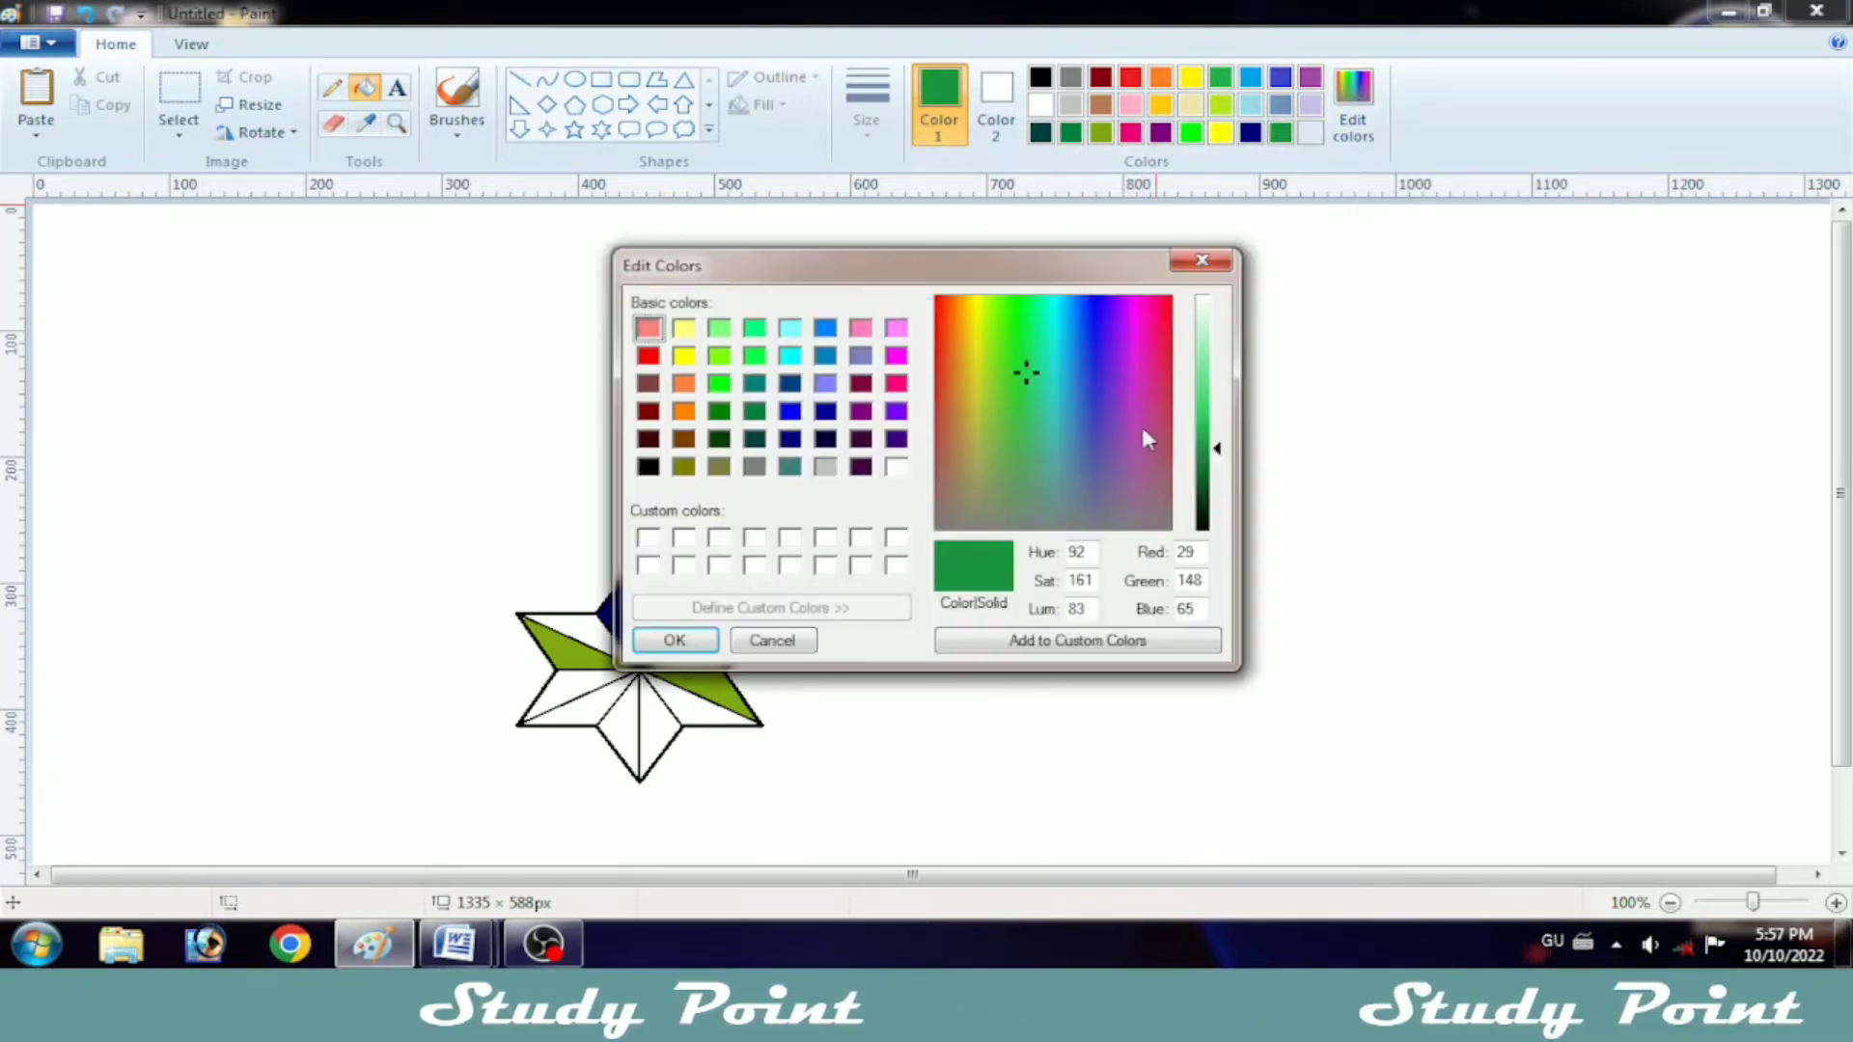
left_click(674, 640)
left_click(656, 613)
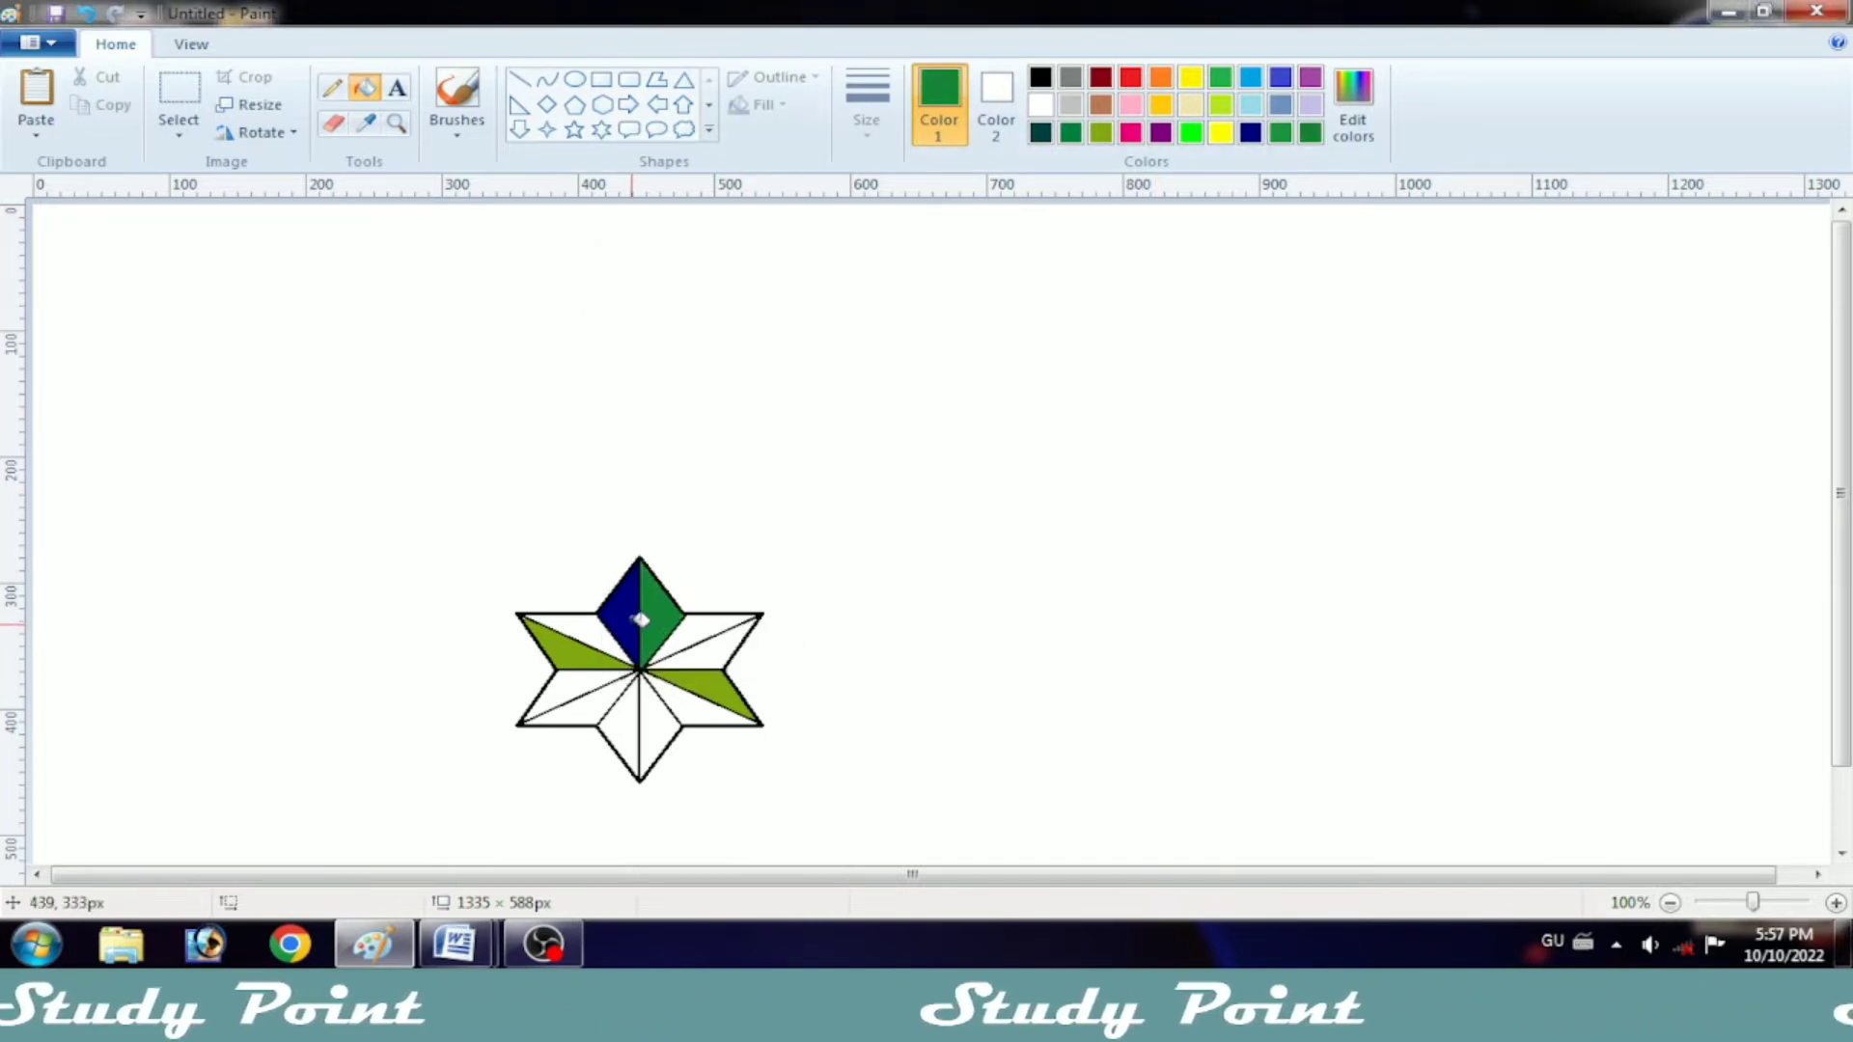
left_click(585, 634)
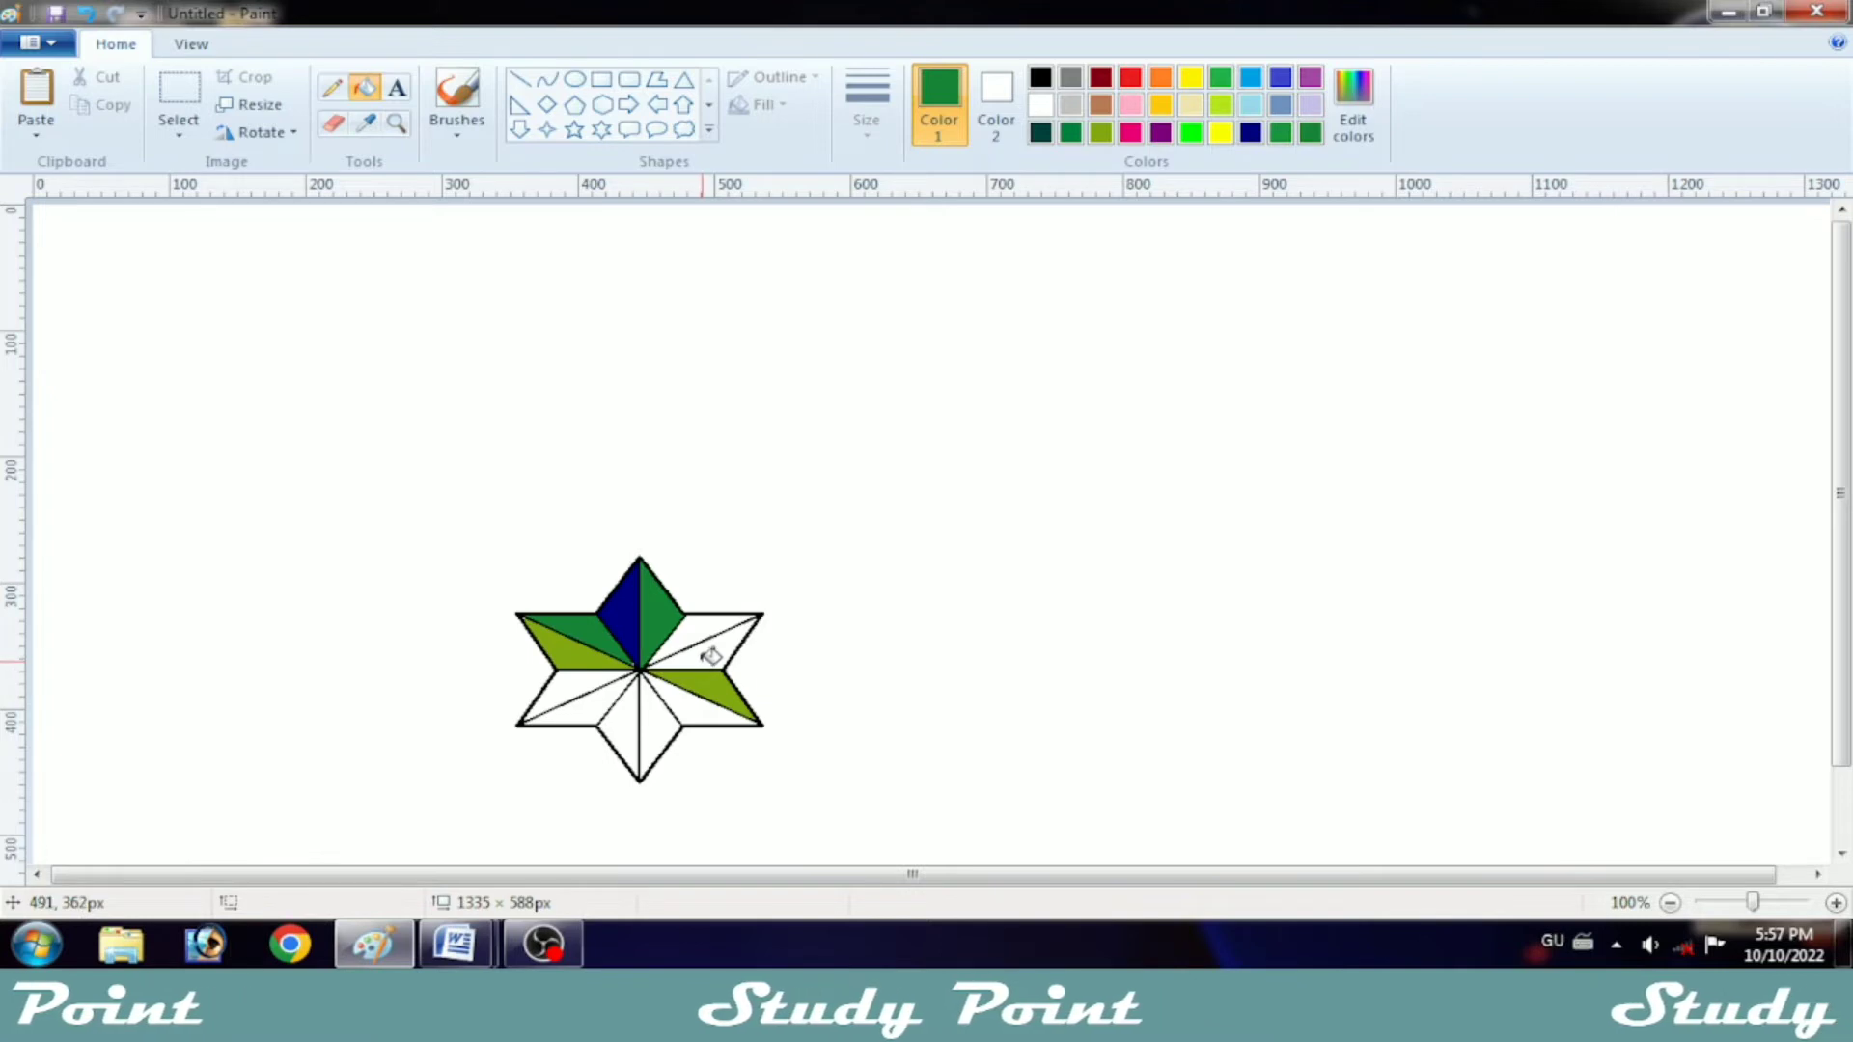
left_click(715, 709)
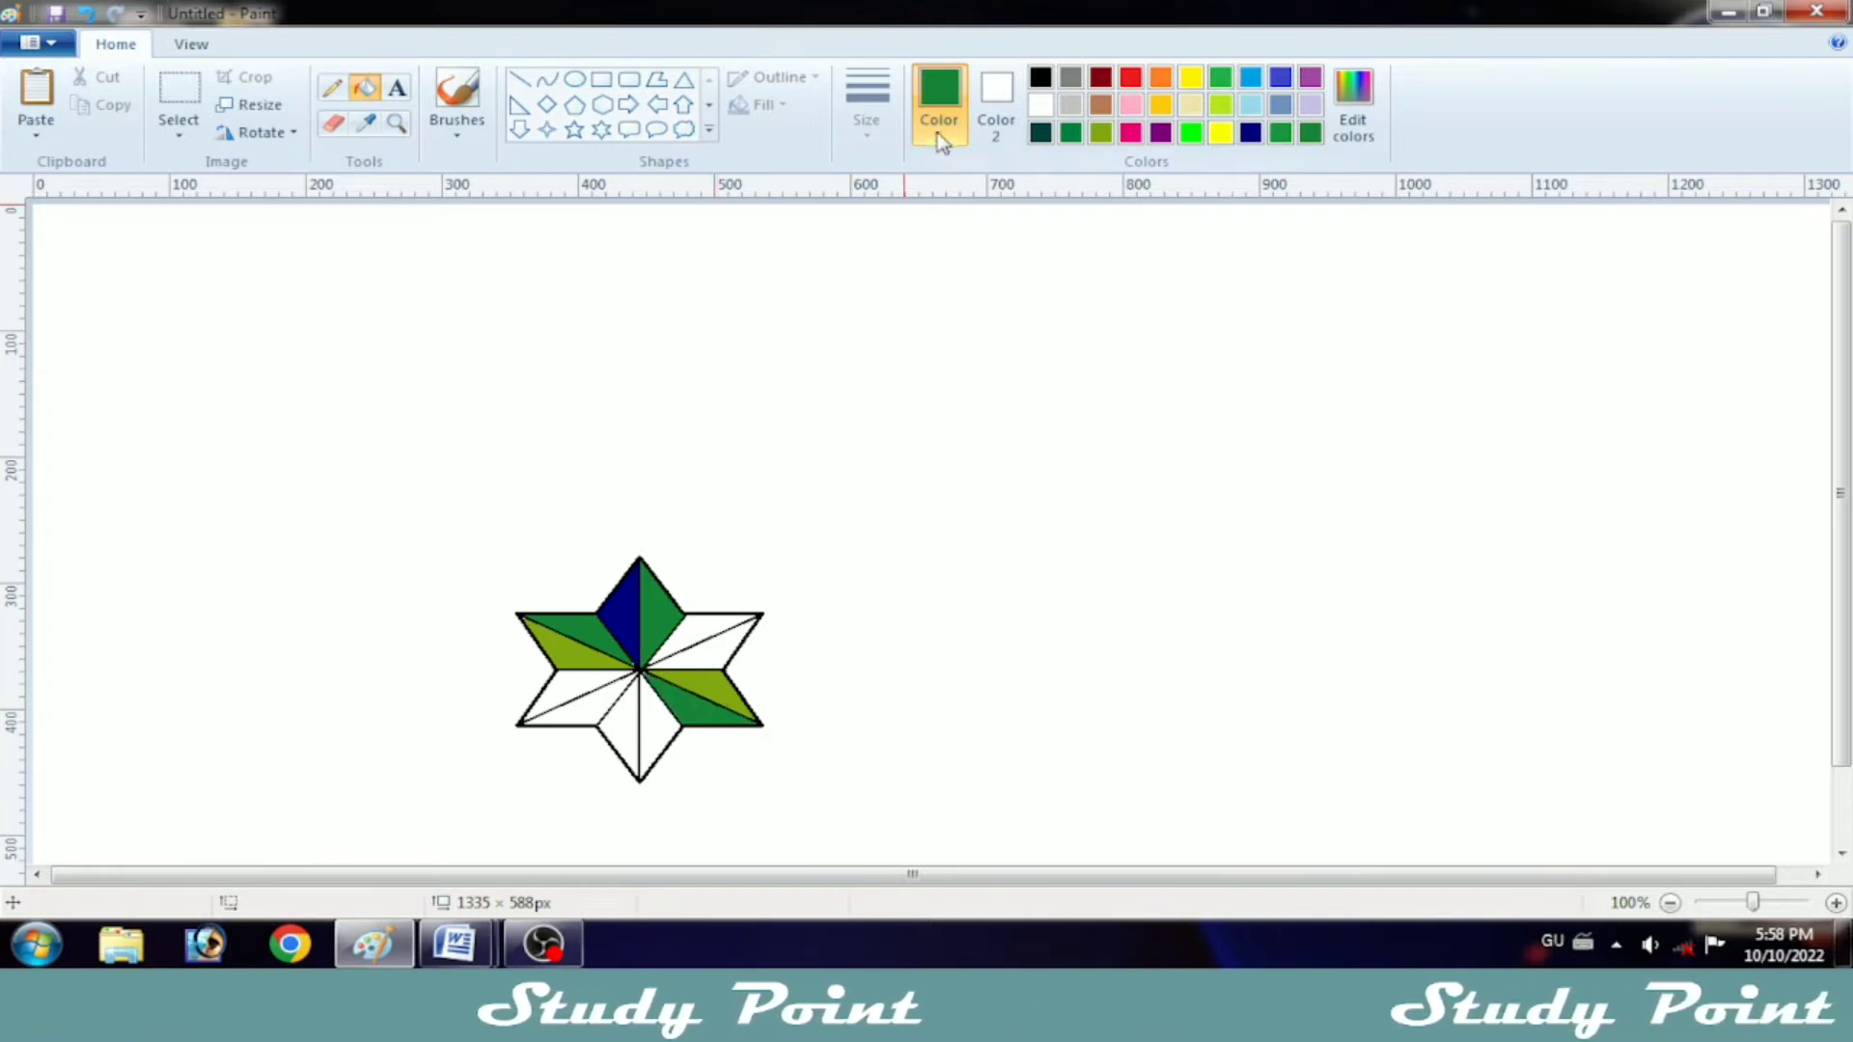
Step: Choose dark teal (red 0, green 64, blue 64) and fill the right half of the star's top point with it
left_click(1353, 103)
left_click(790, 439)
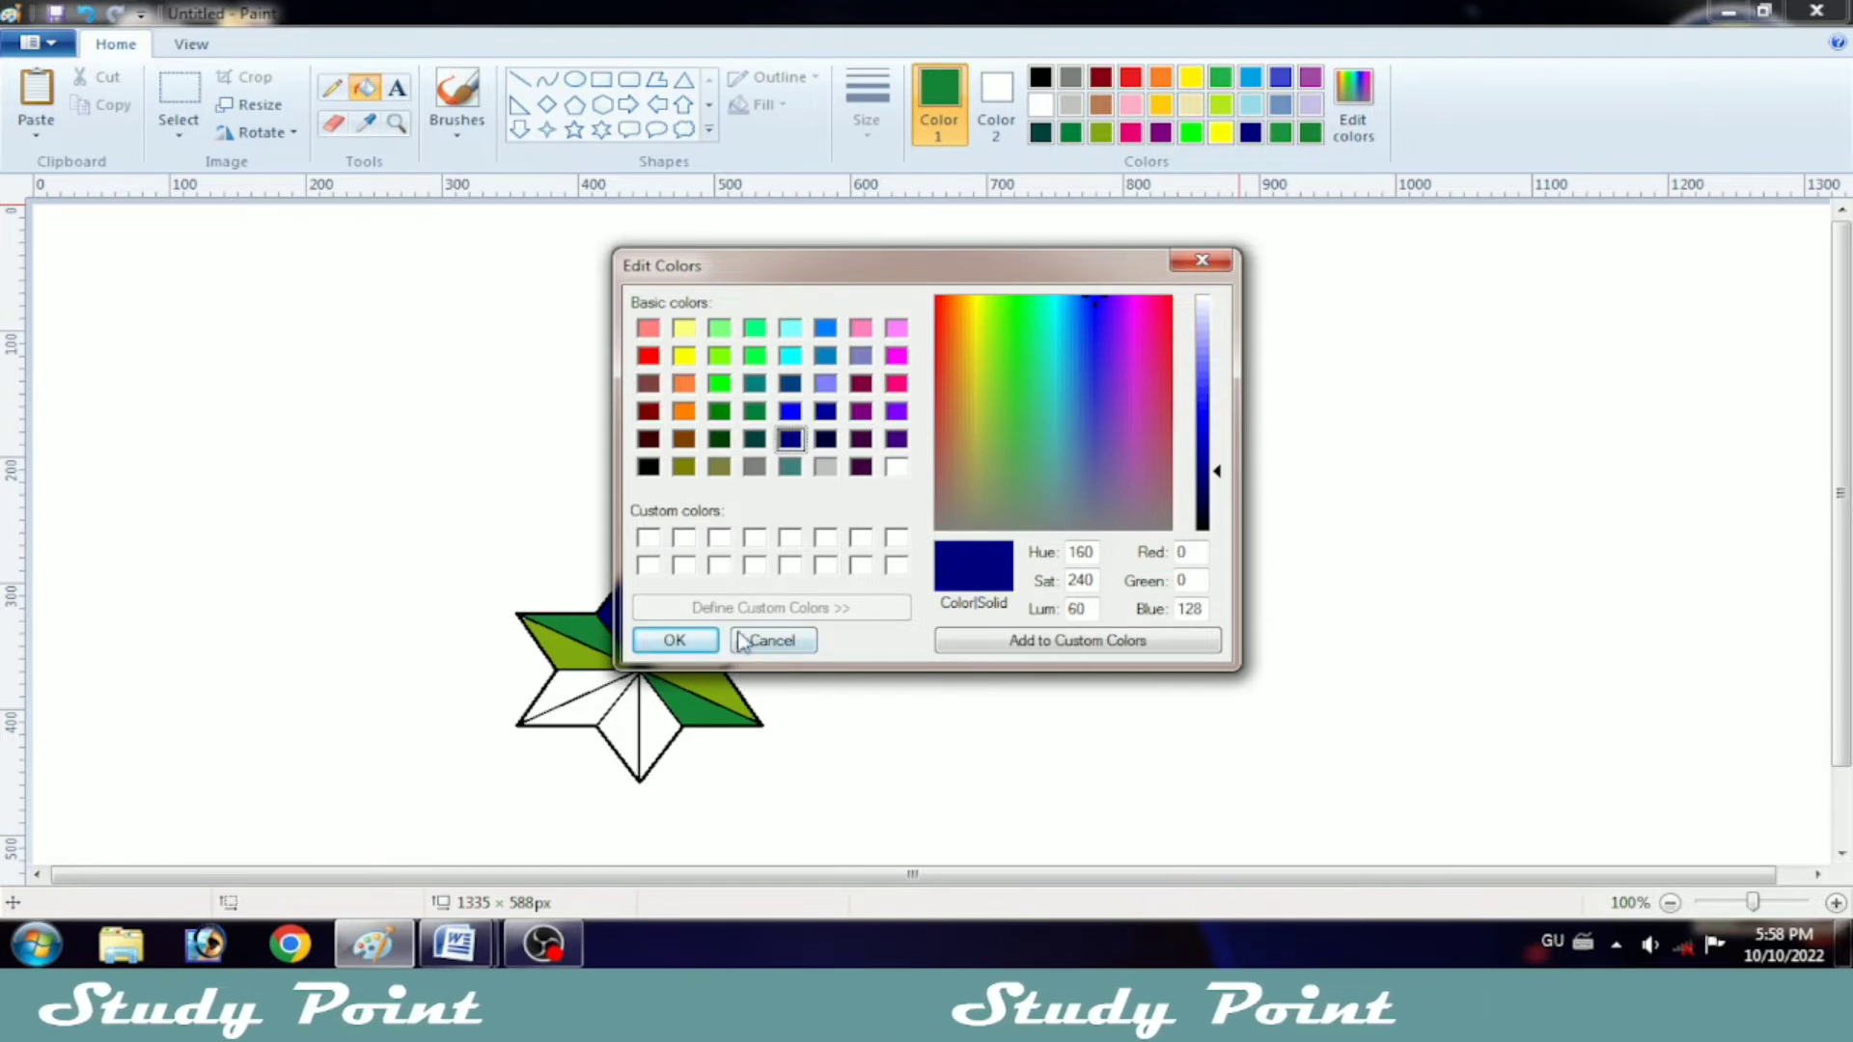
left_click(755, 384)
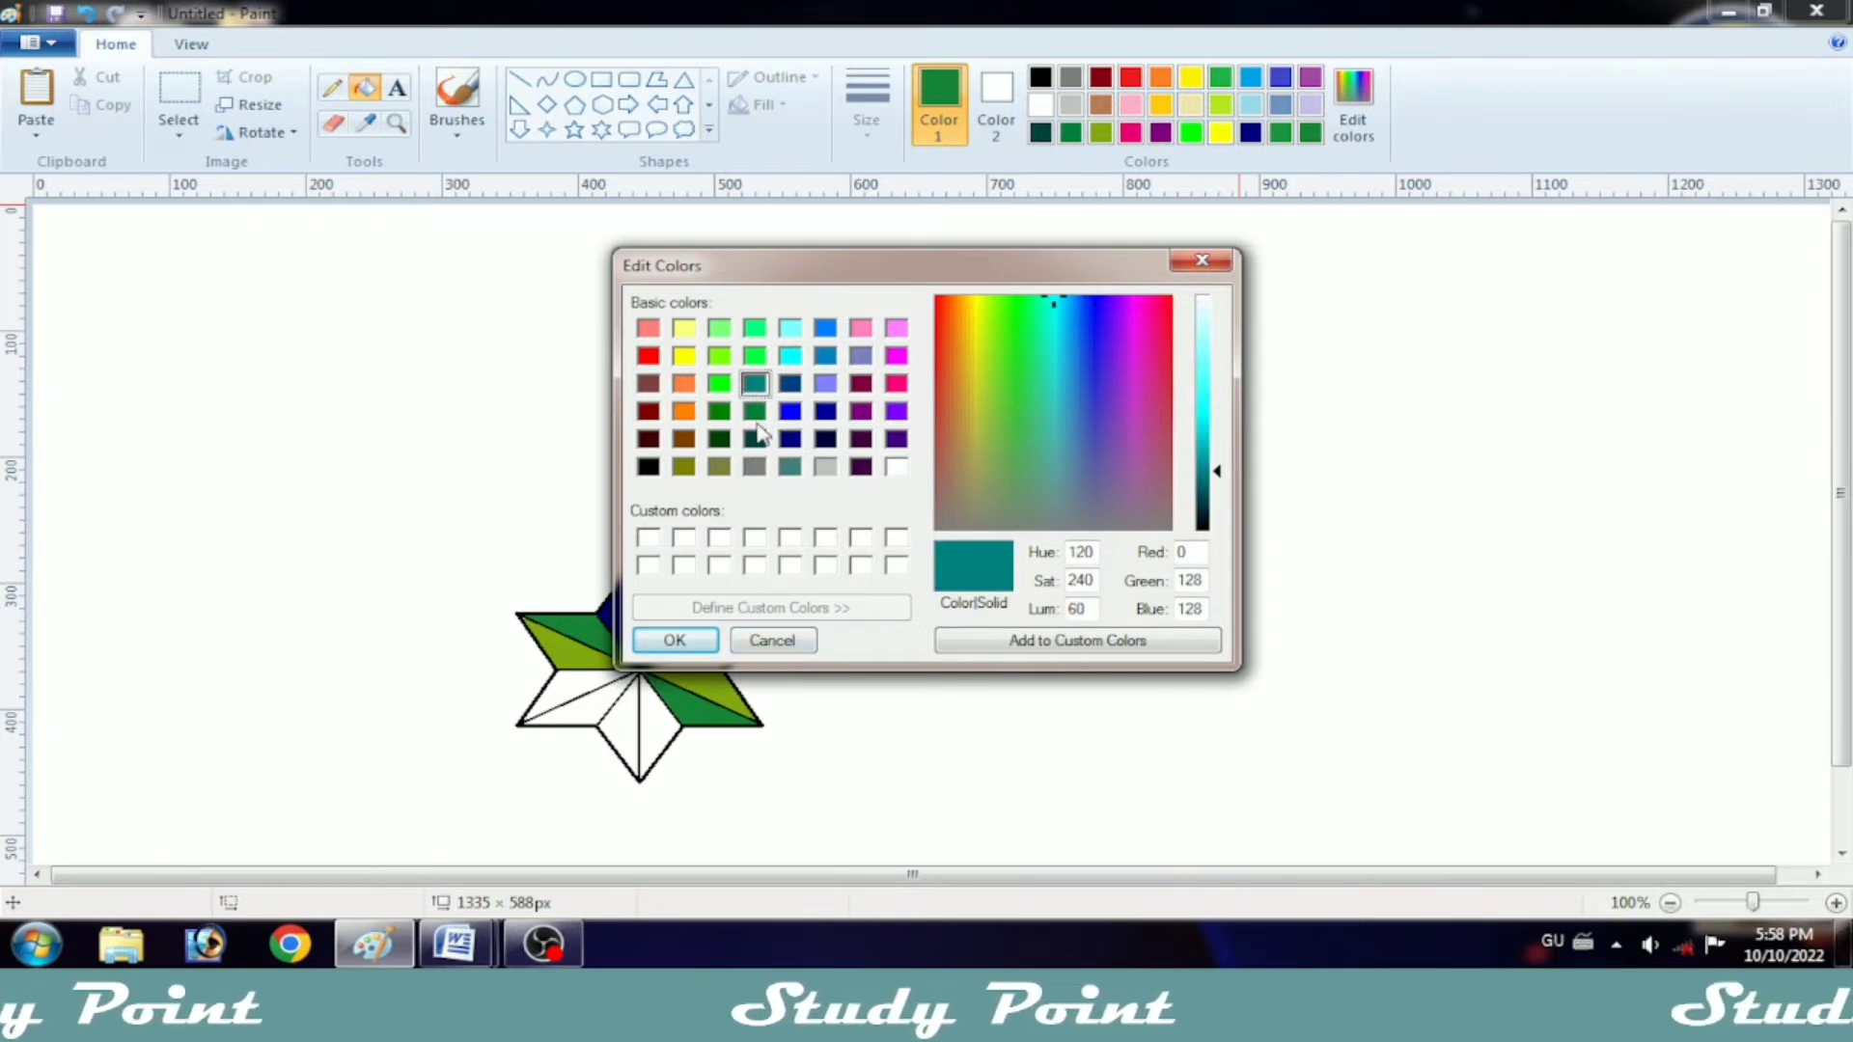
left_click(755, 412)
left_click(755, 440)
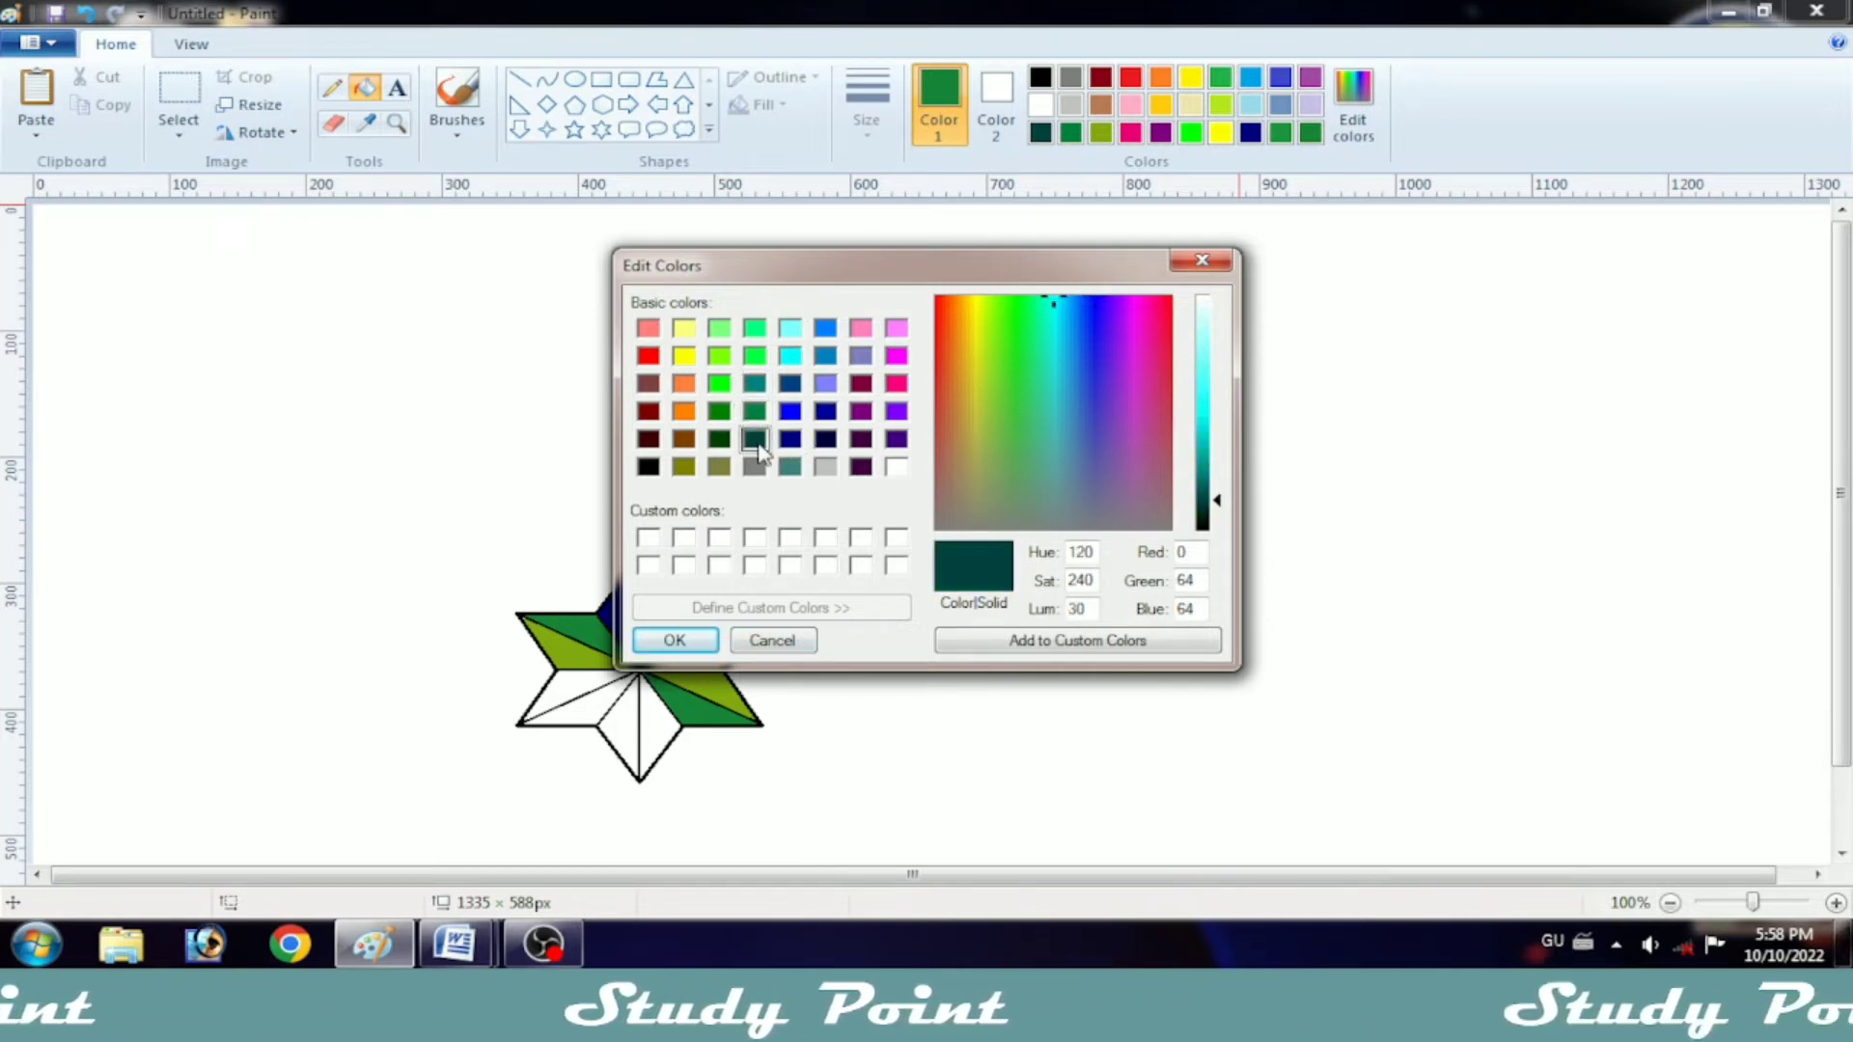
left_click(674, 640)
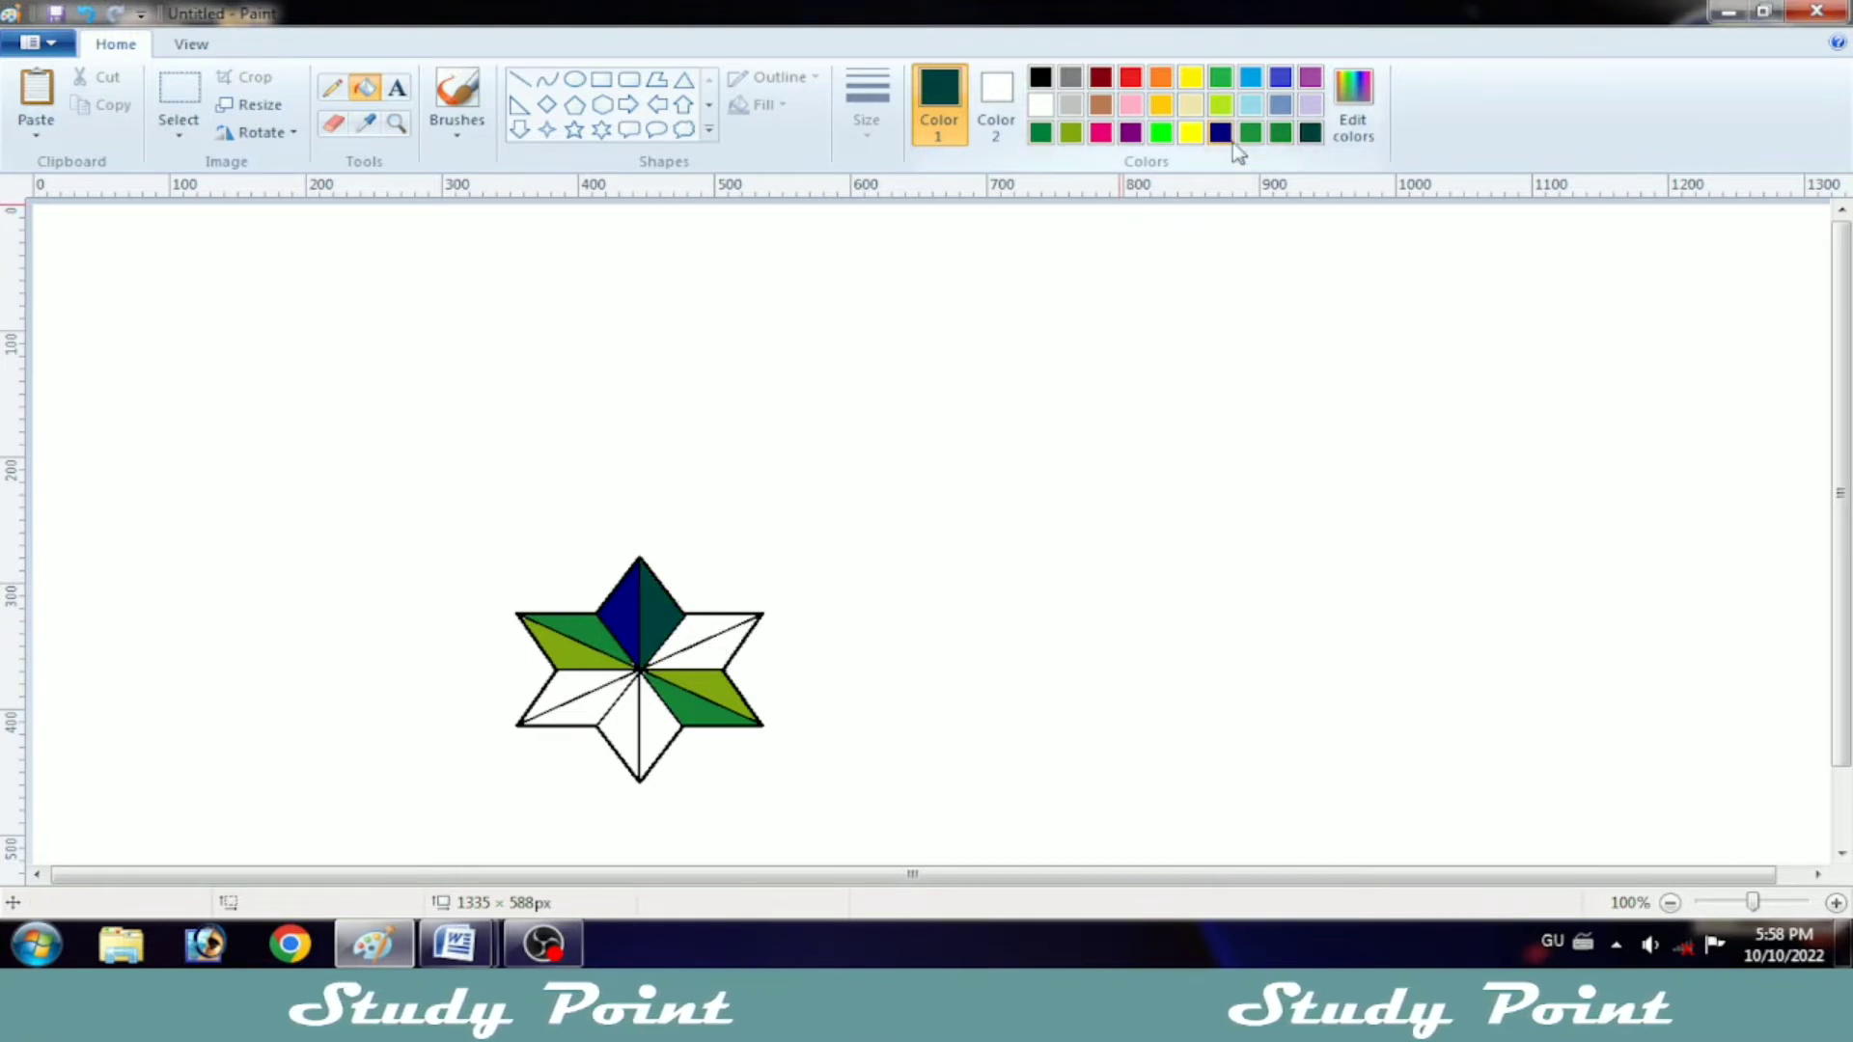
Step: Fill the upper-right point's upper facet and lower-left point's lower facet with magenta, and both points' other facets with orange
left_click(1161, 78)
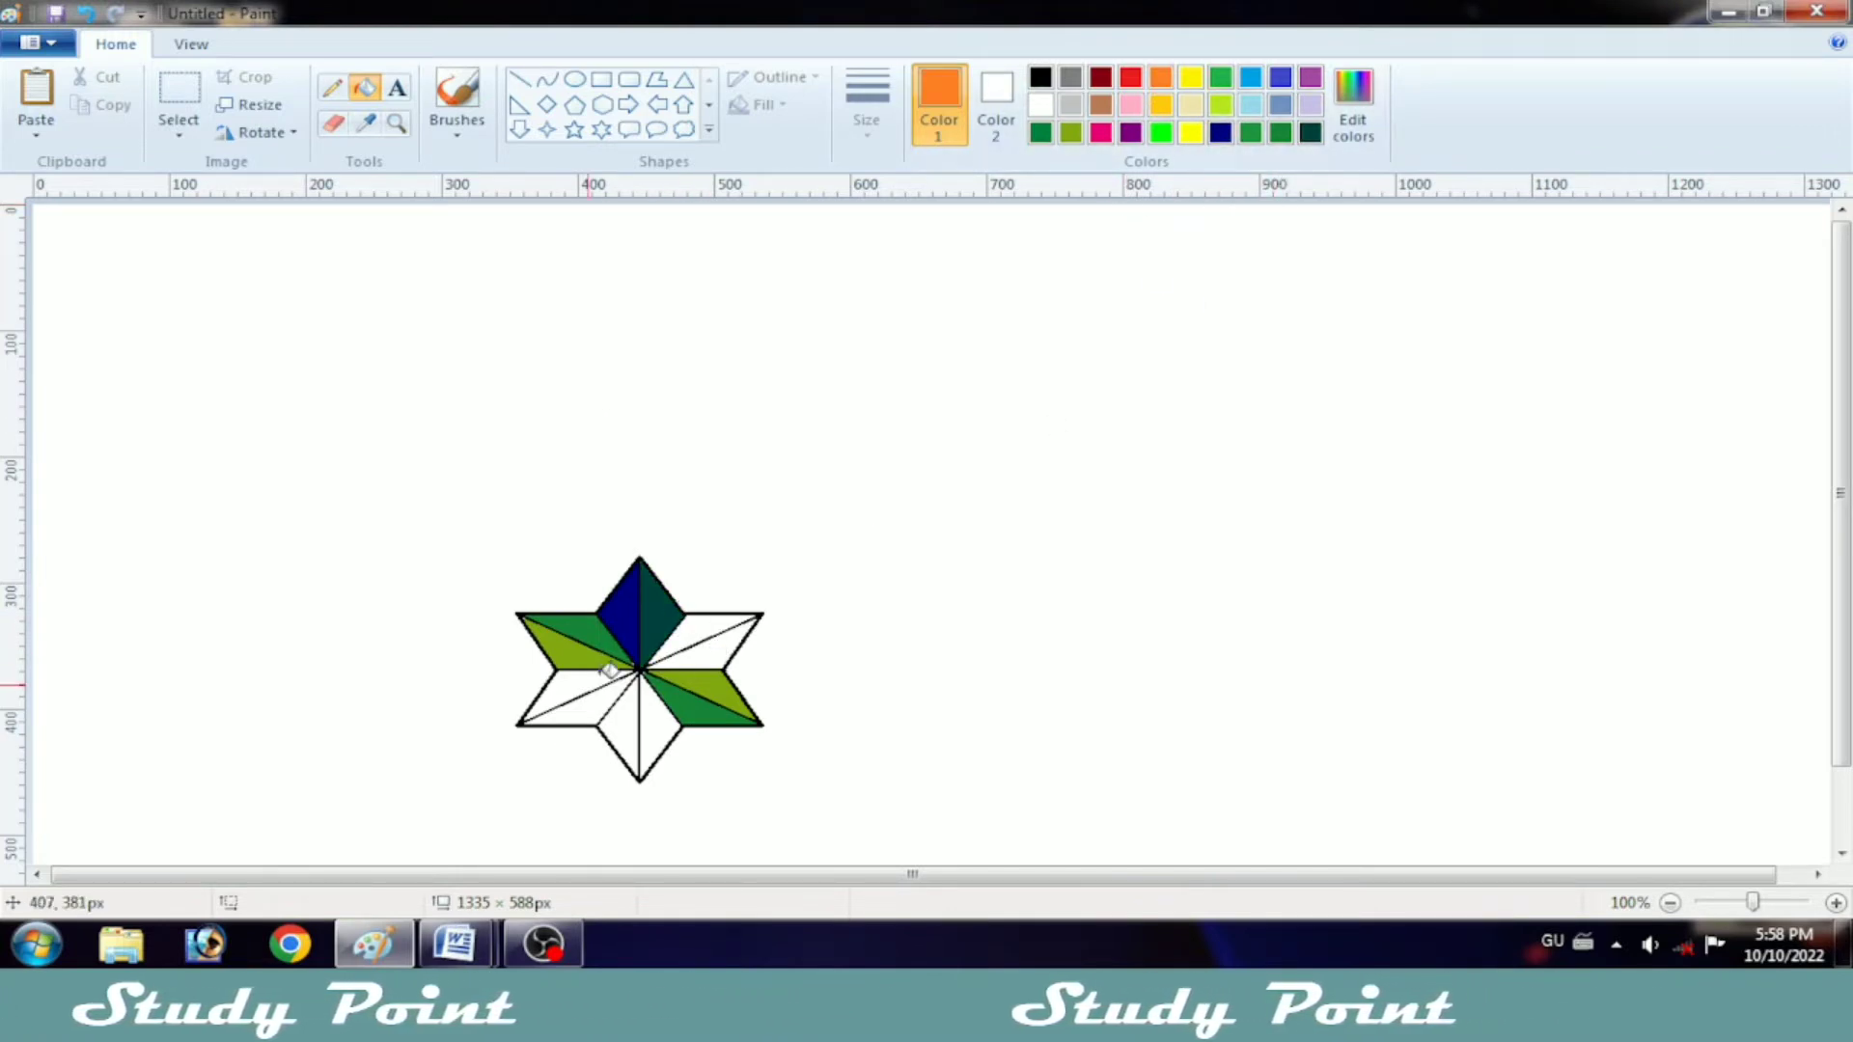
left_click(723, 629)
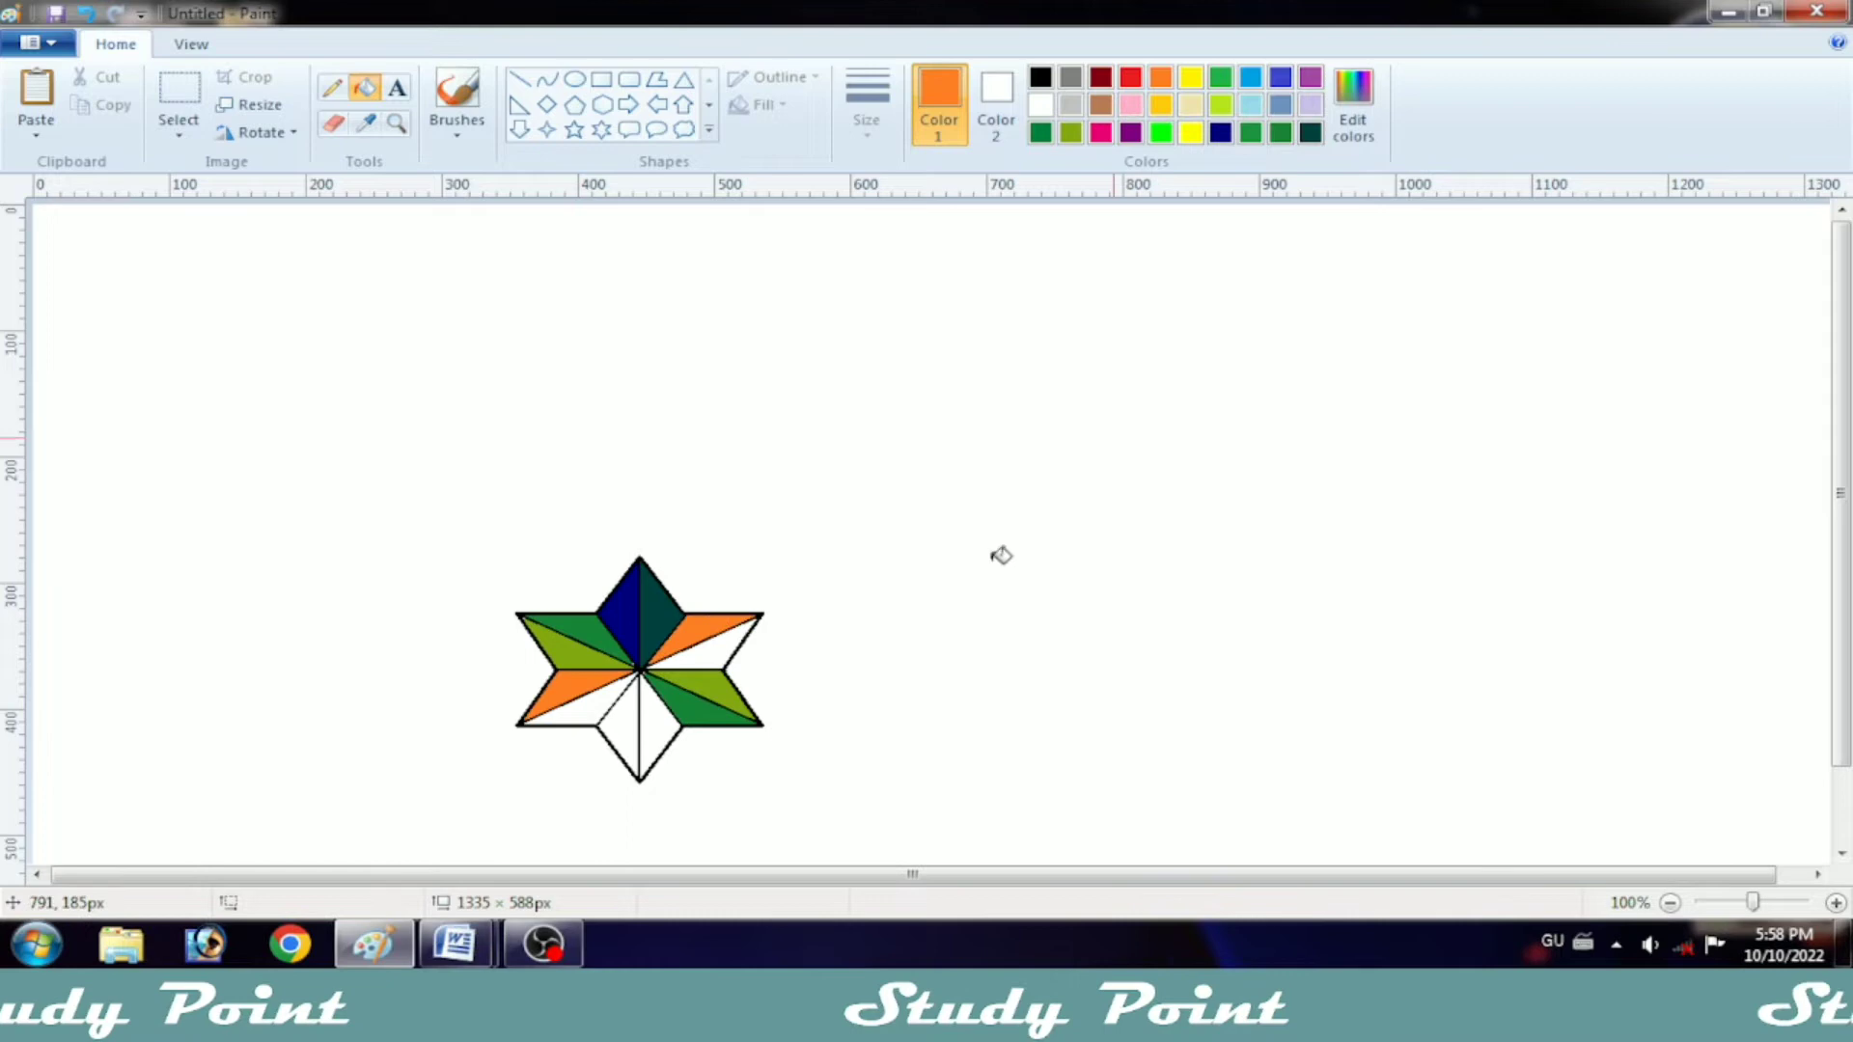
left_click(1101, 133)
key("ctrl+z")
left_click(696, 633)
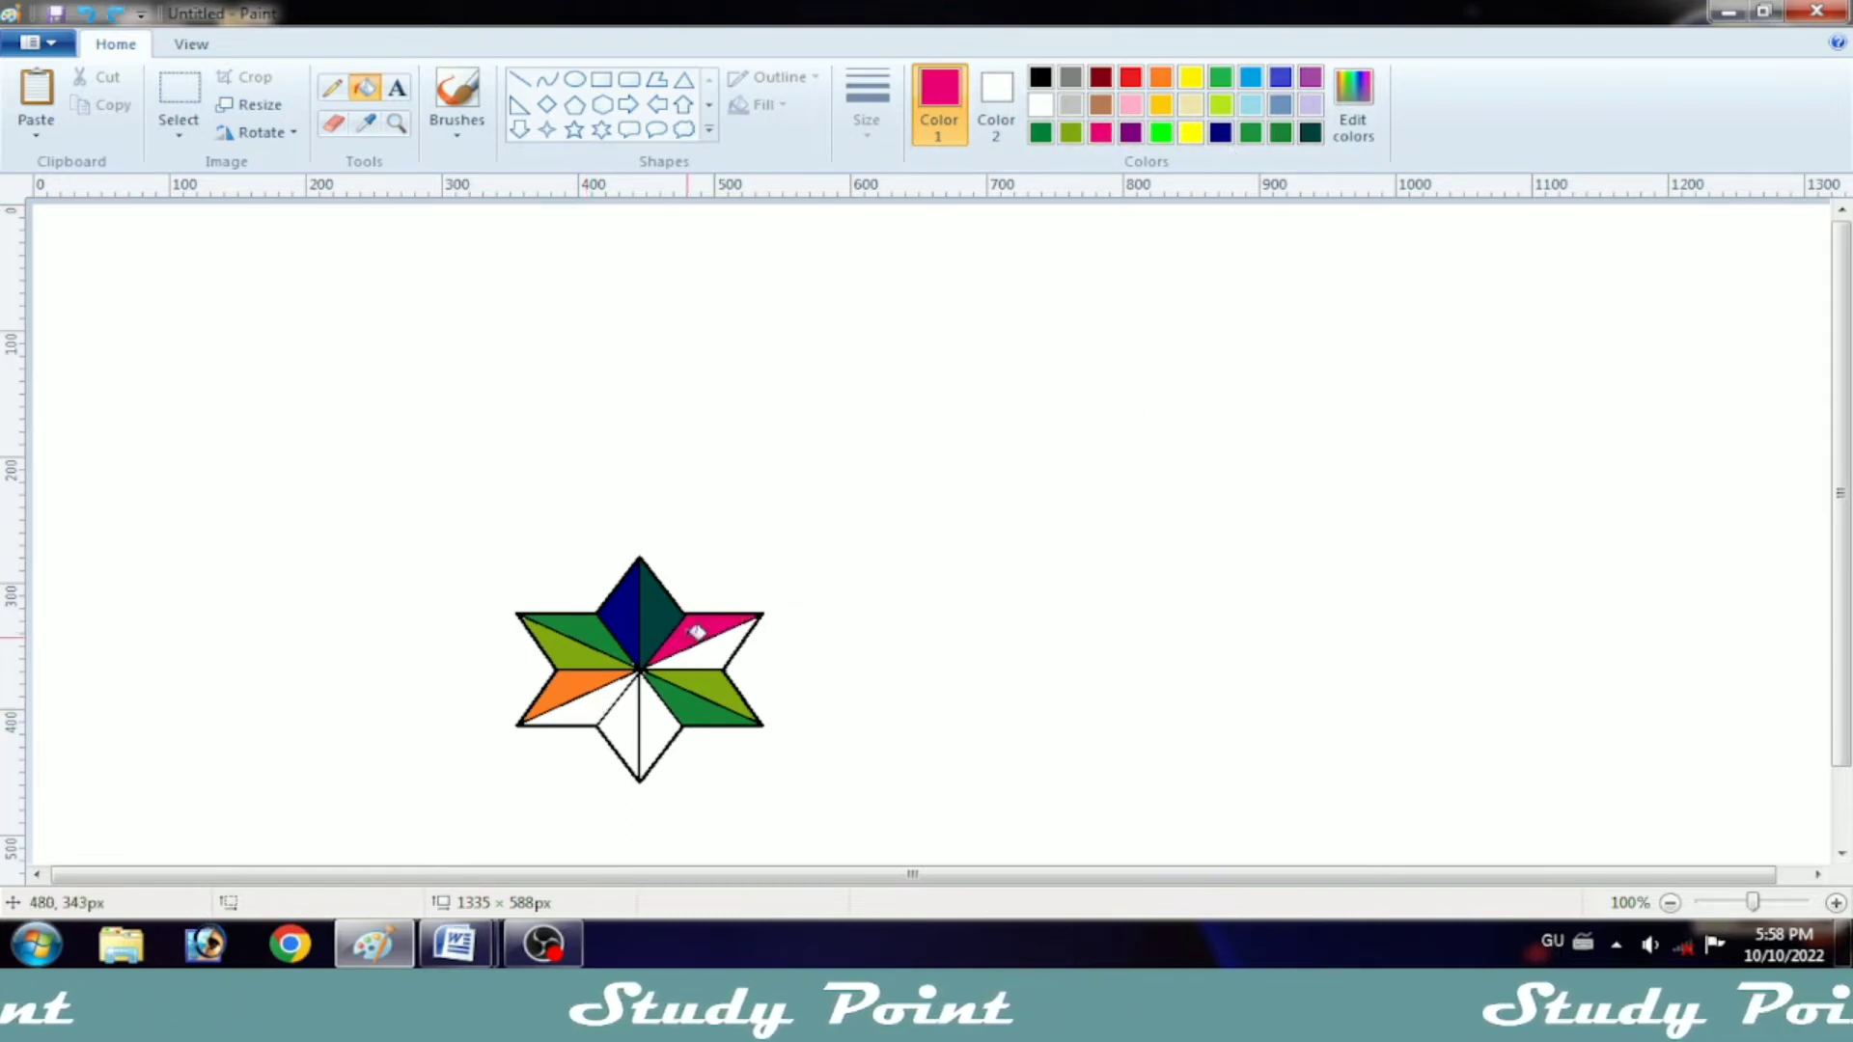
left_click(607, 703)
left_click(1161, 79)
left_click(727, 656)
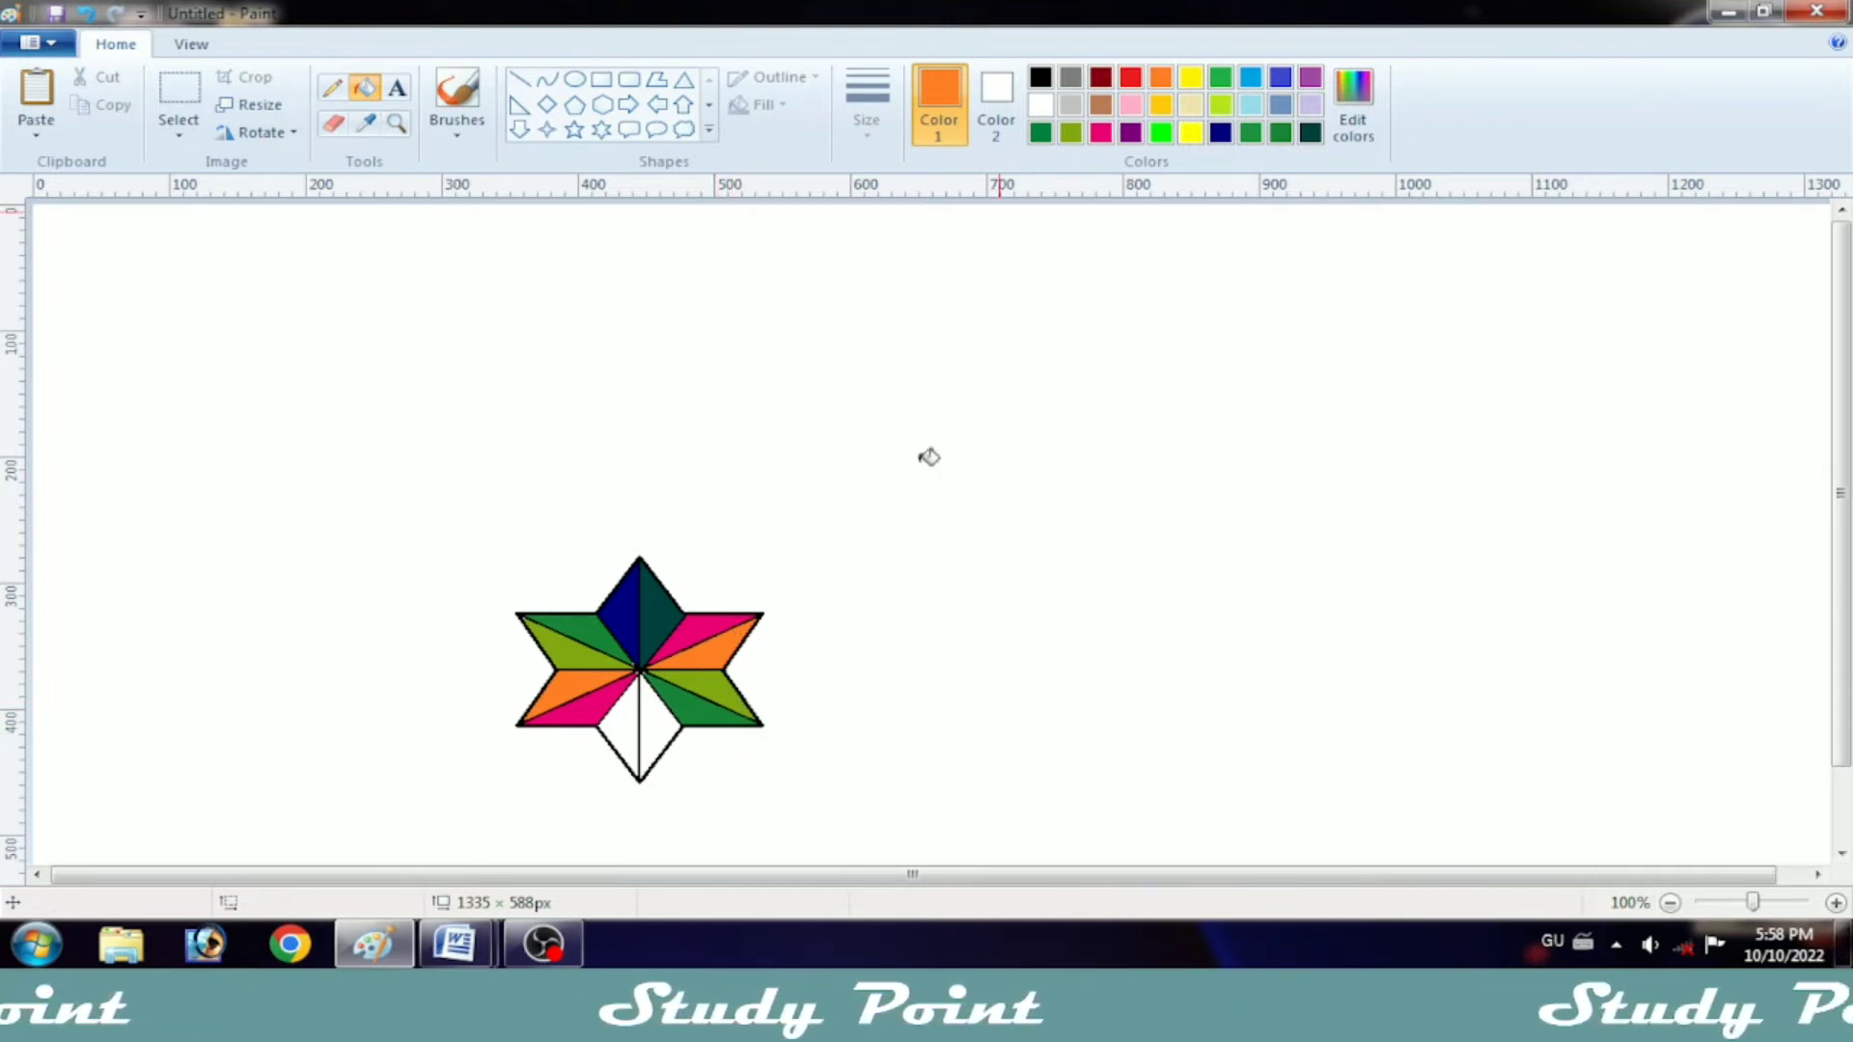
Step: Fill the left half of the star's bottom point with dark teal and the right half with dark blue
left_click(1100, 132)
left_click(1310, 132)
left_click(617, 735)
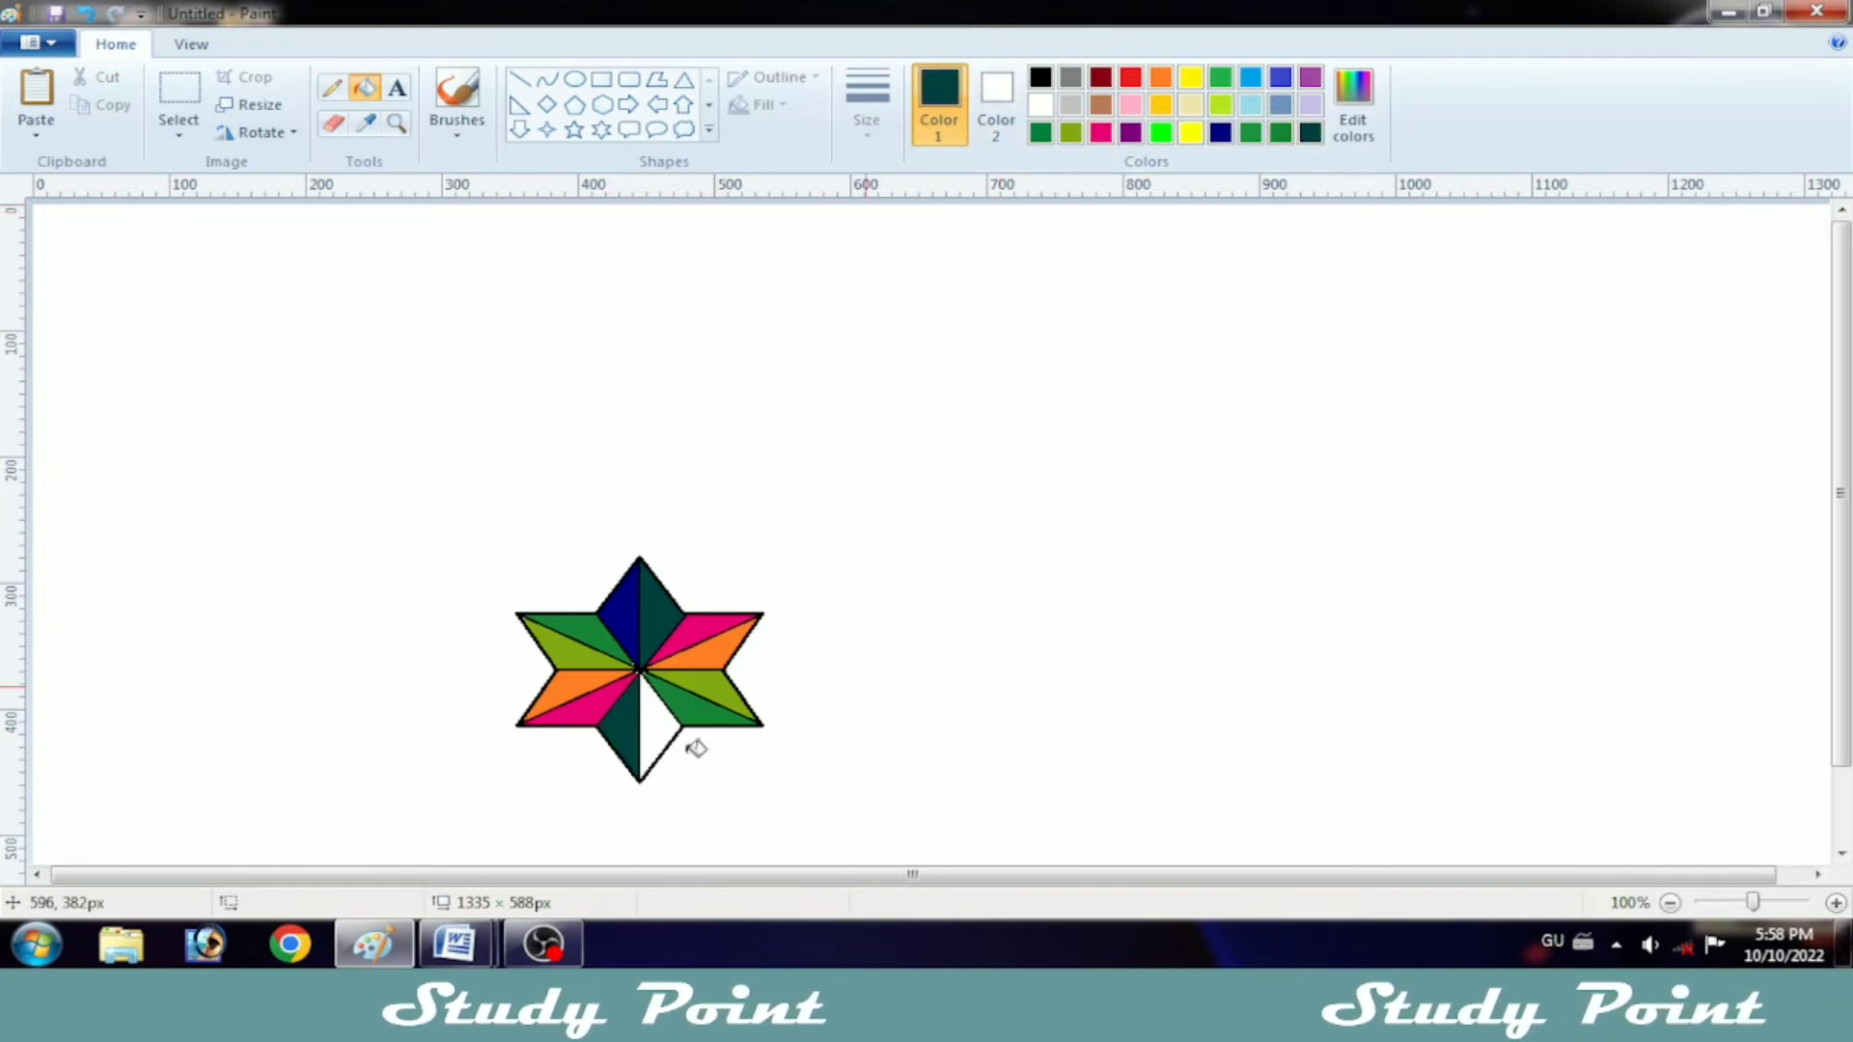
left_click(1220, 132)
left_click(662, 727)
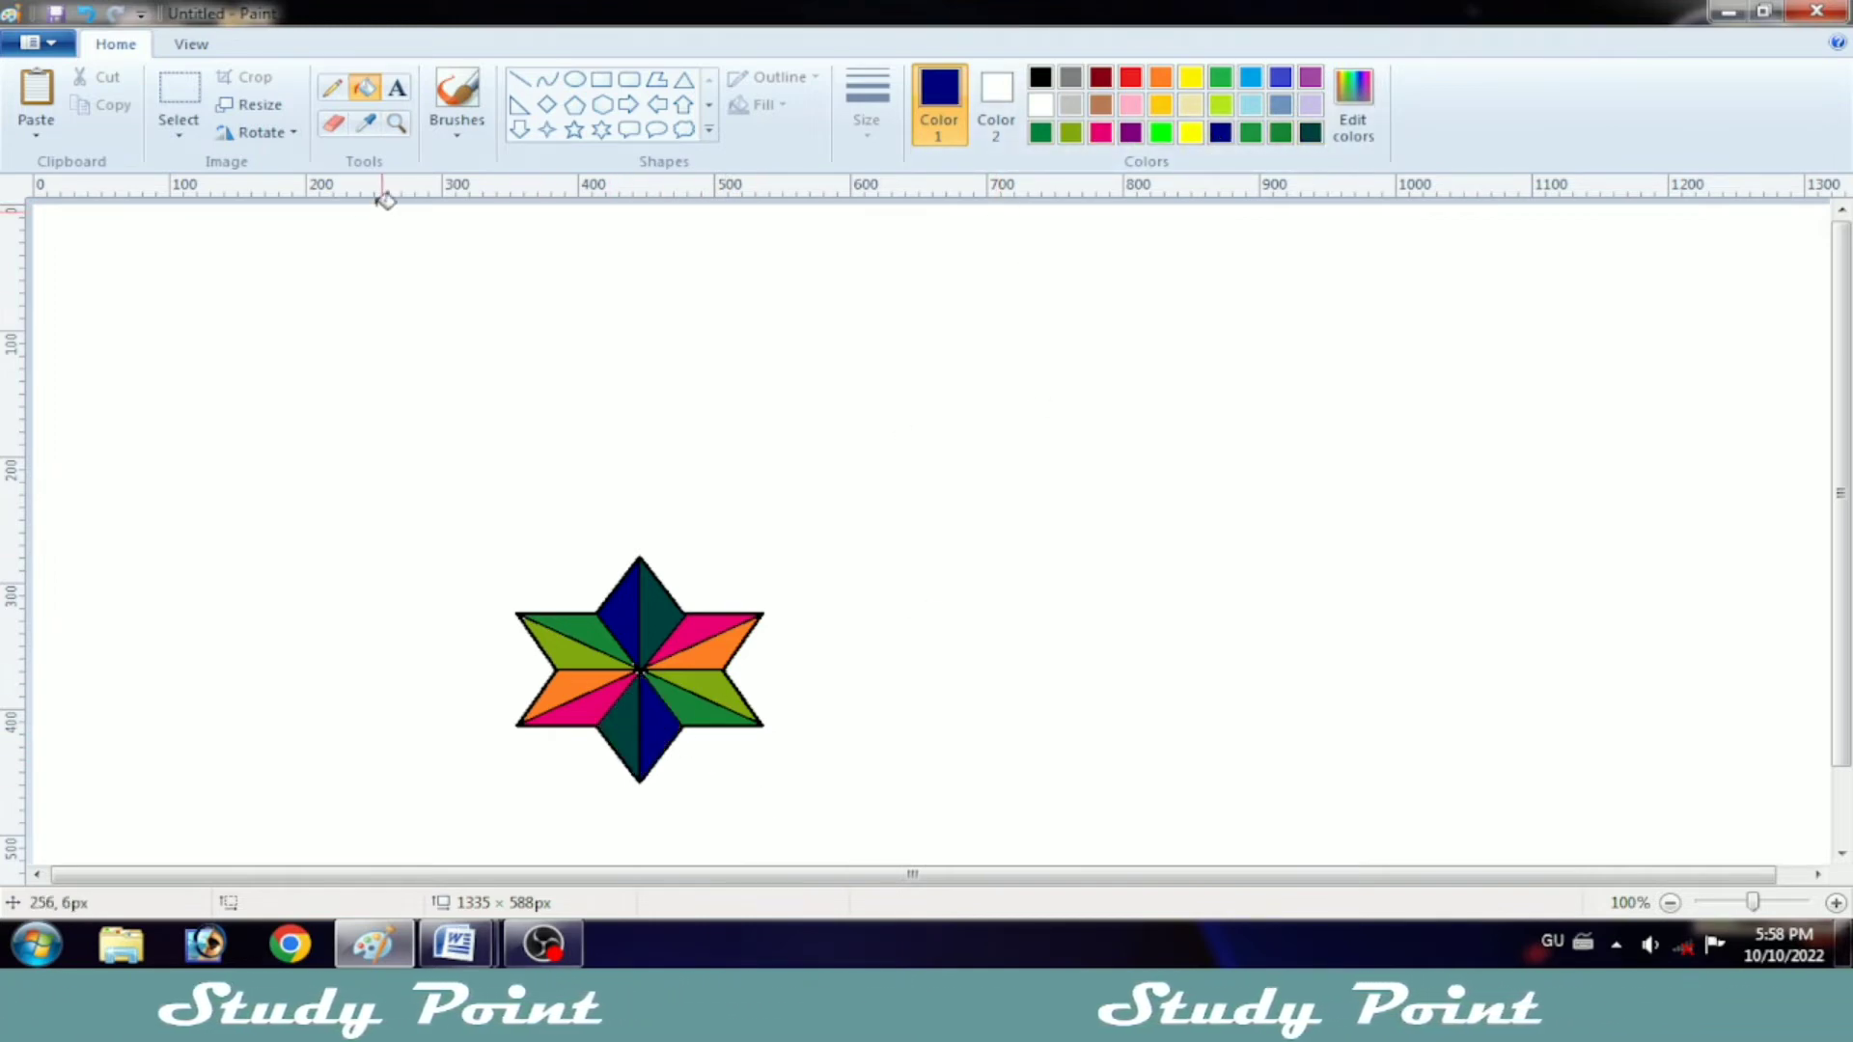
Step: Paint a white dot at the star's centre with the brush and choose the thickest brush size
left_click(458, 97)
left_click(1041, 104)
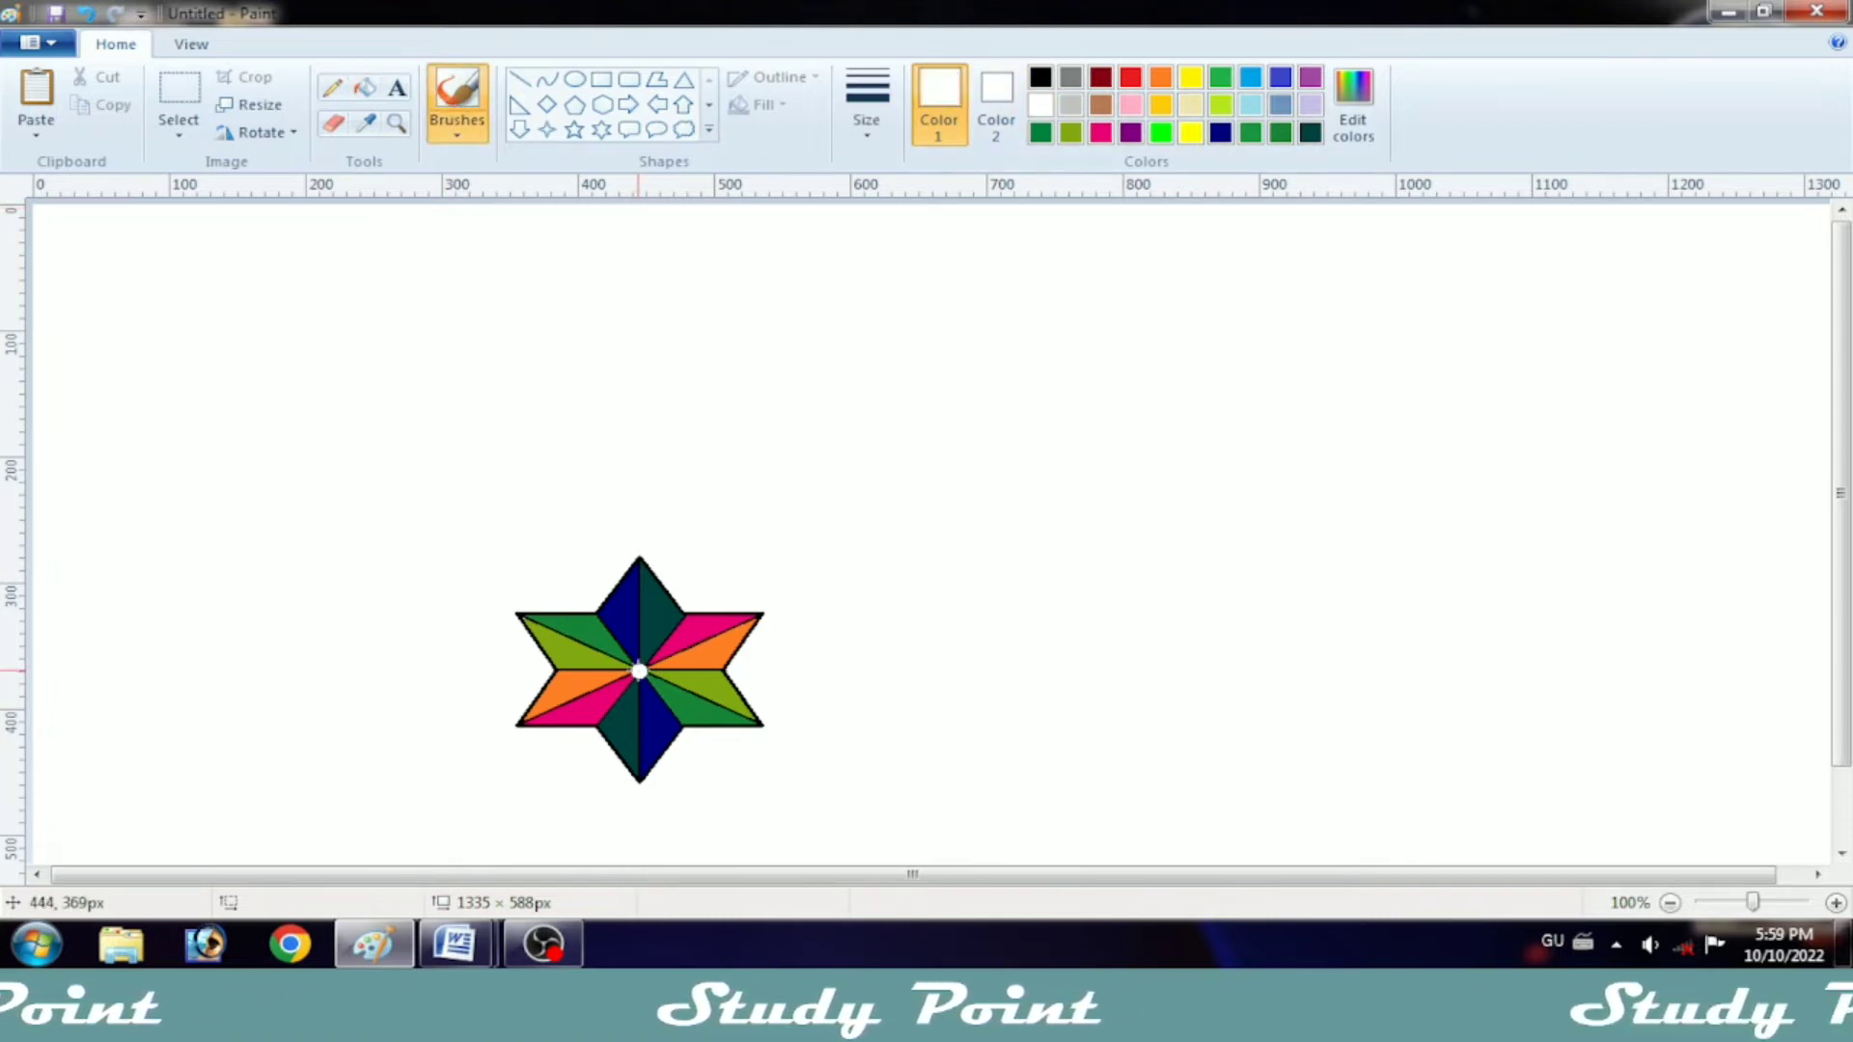
left_click(867, 106)
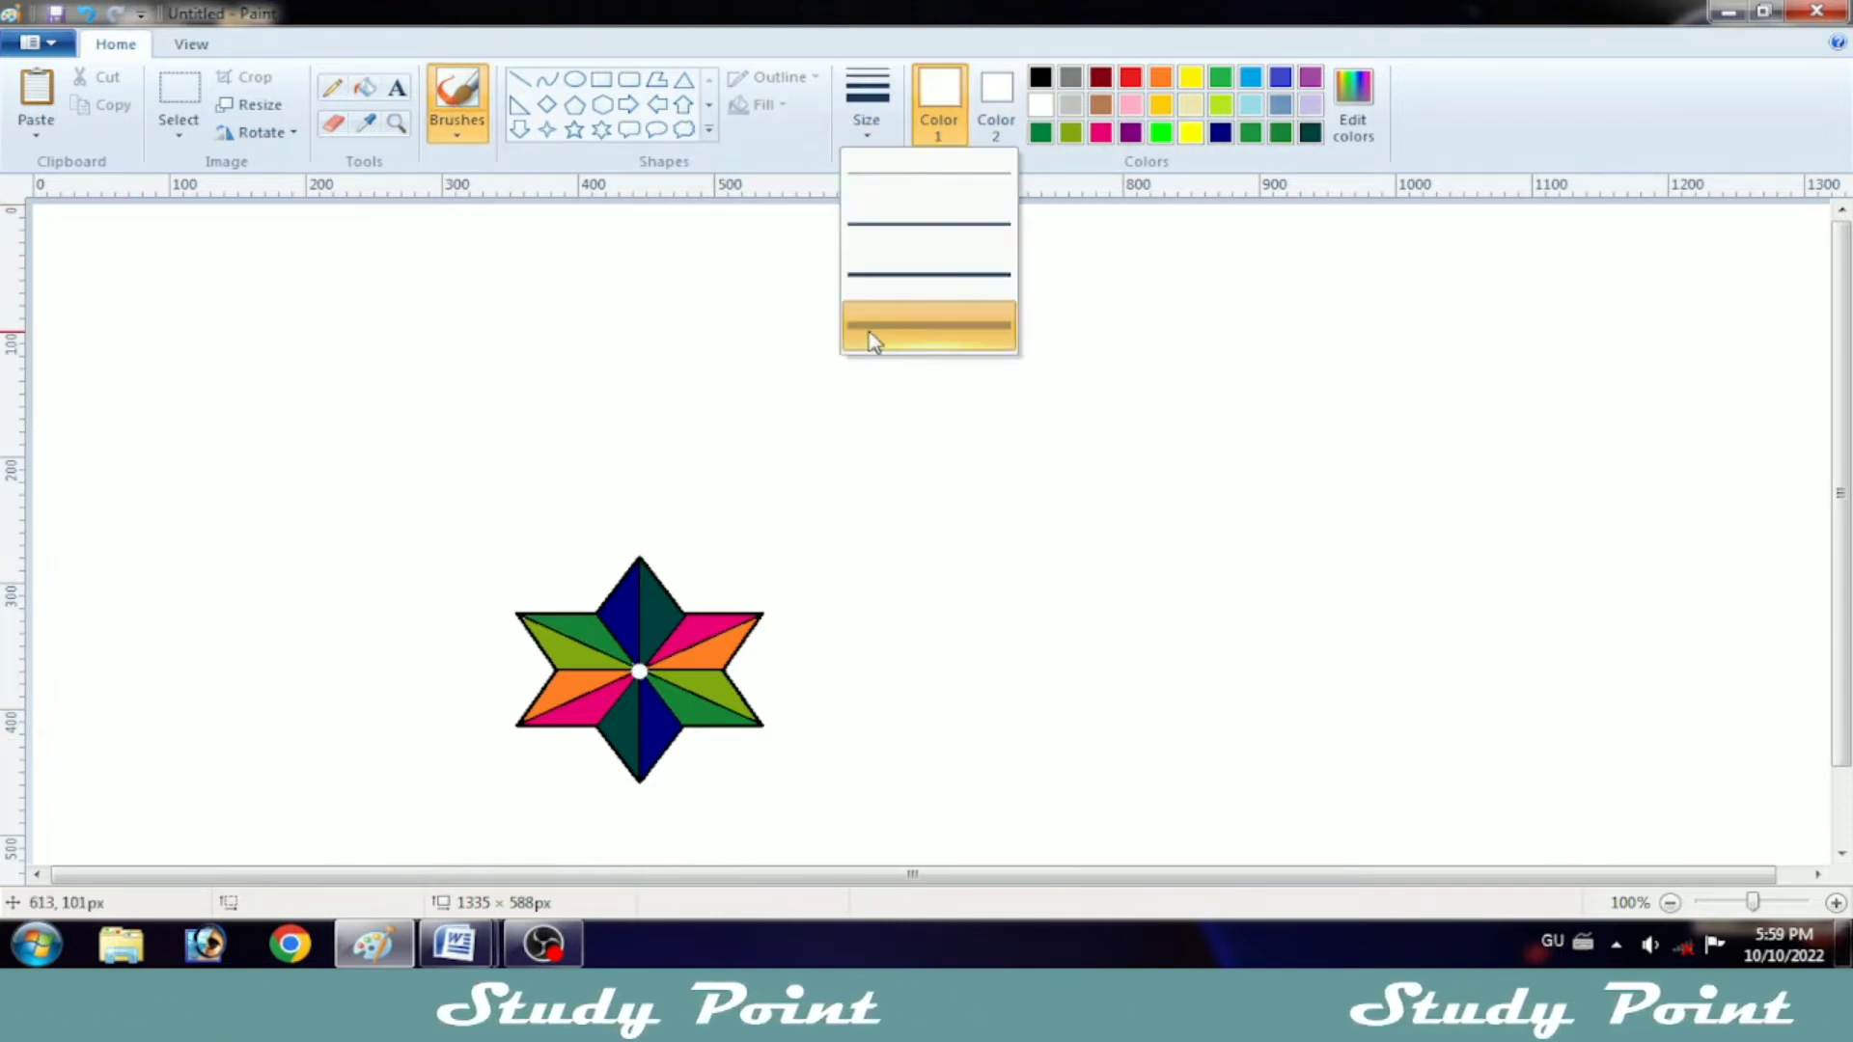
left_click(873, 328)
Step: Recolour the dark blue facets of the star's top and bottom points with yellow
left_click(1040, 77)
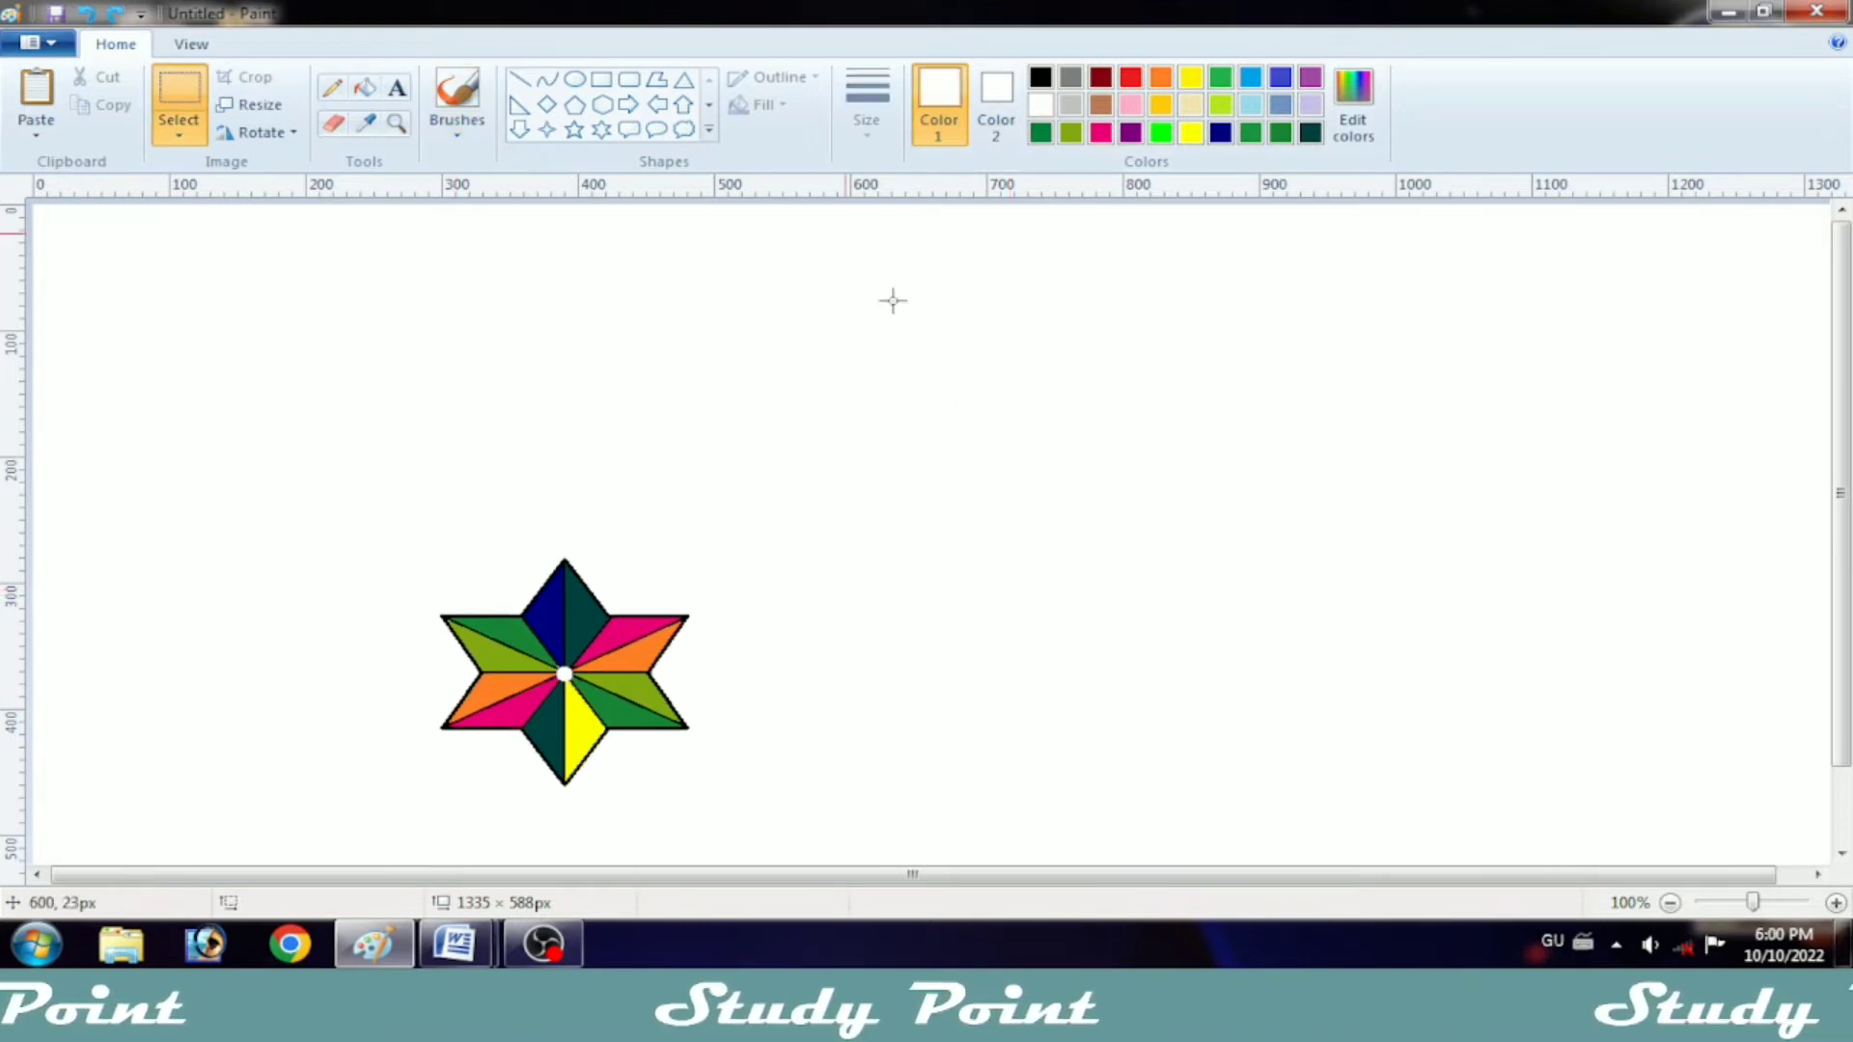
left_click(1191, 77)
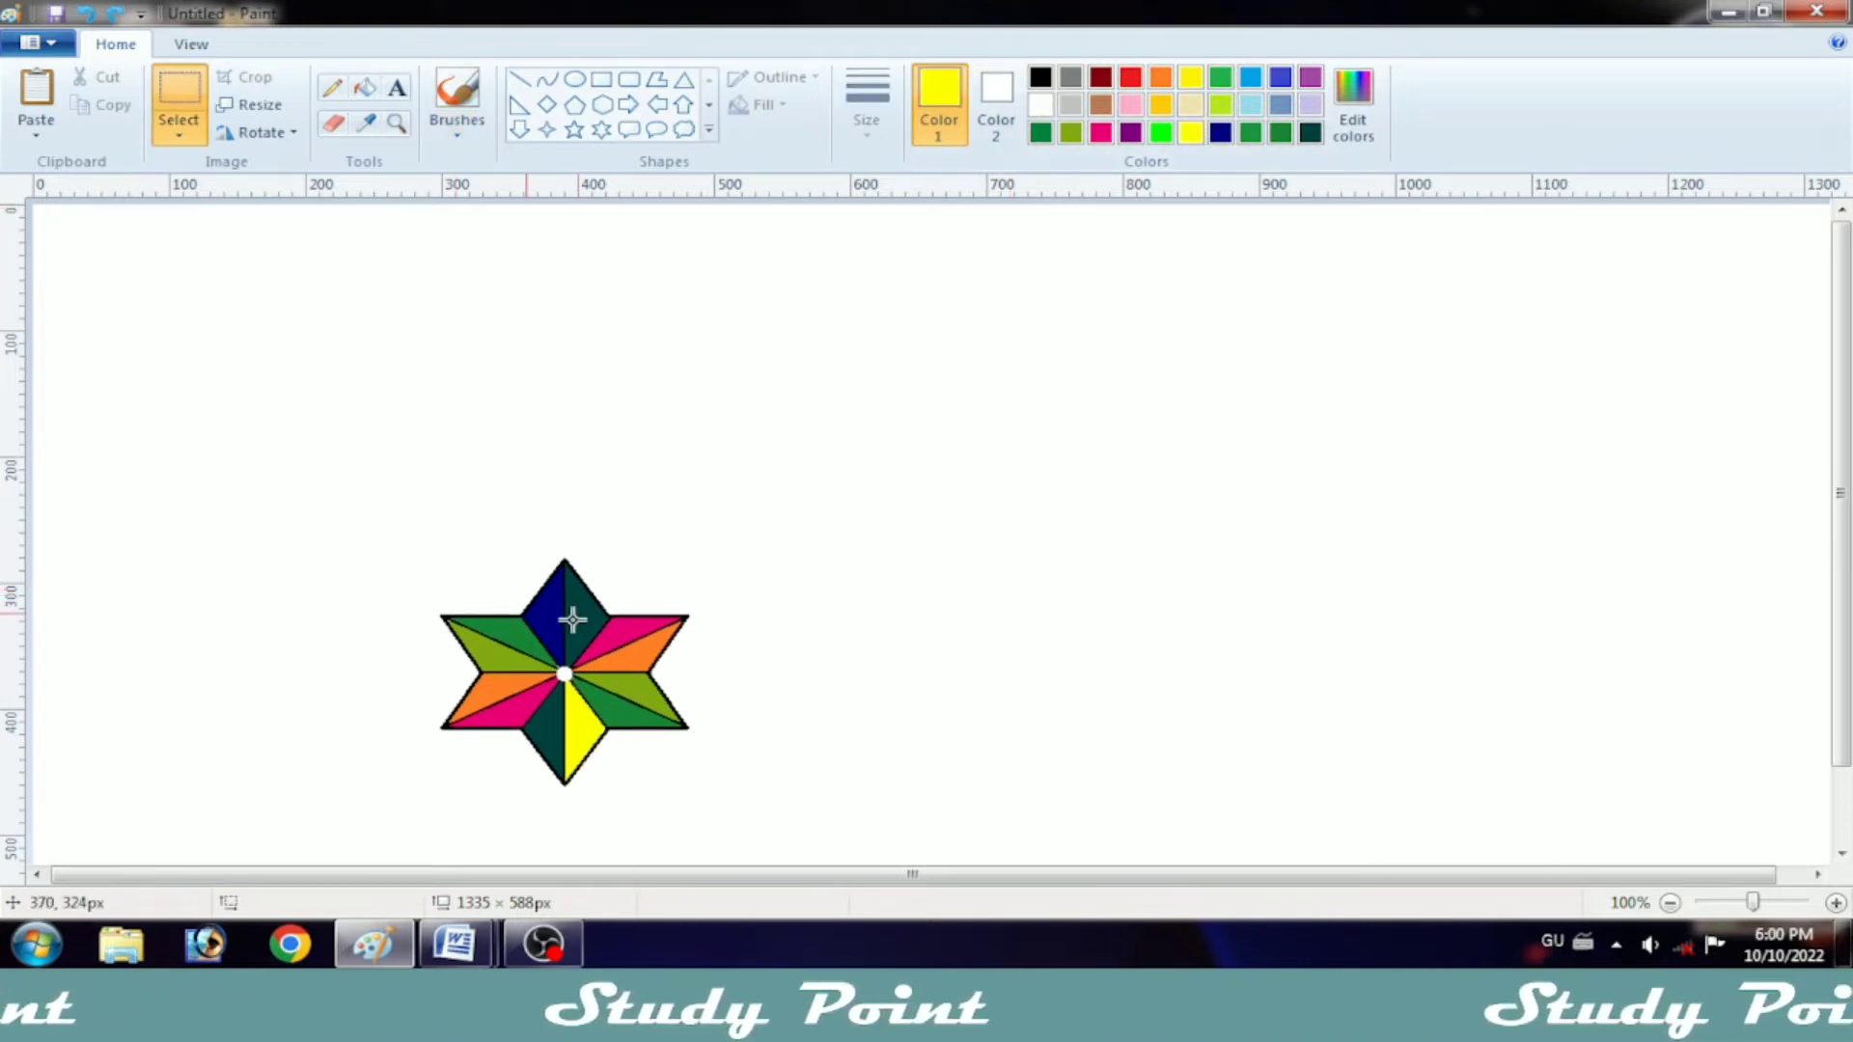
left_click(364, 87)
left_click(567, 626)
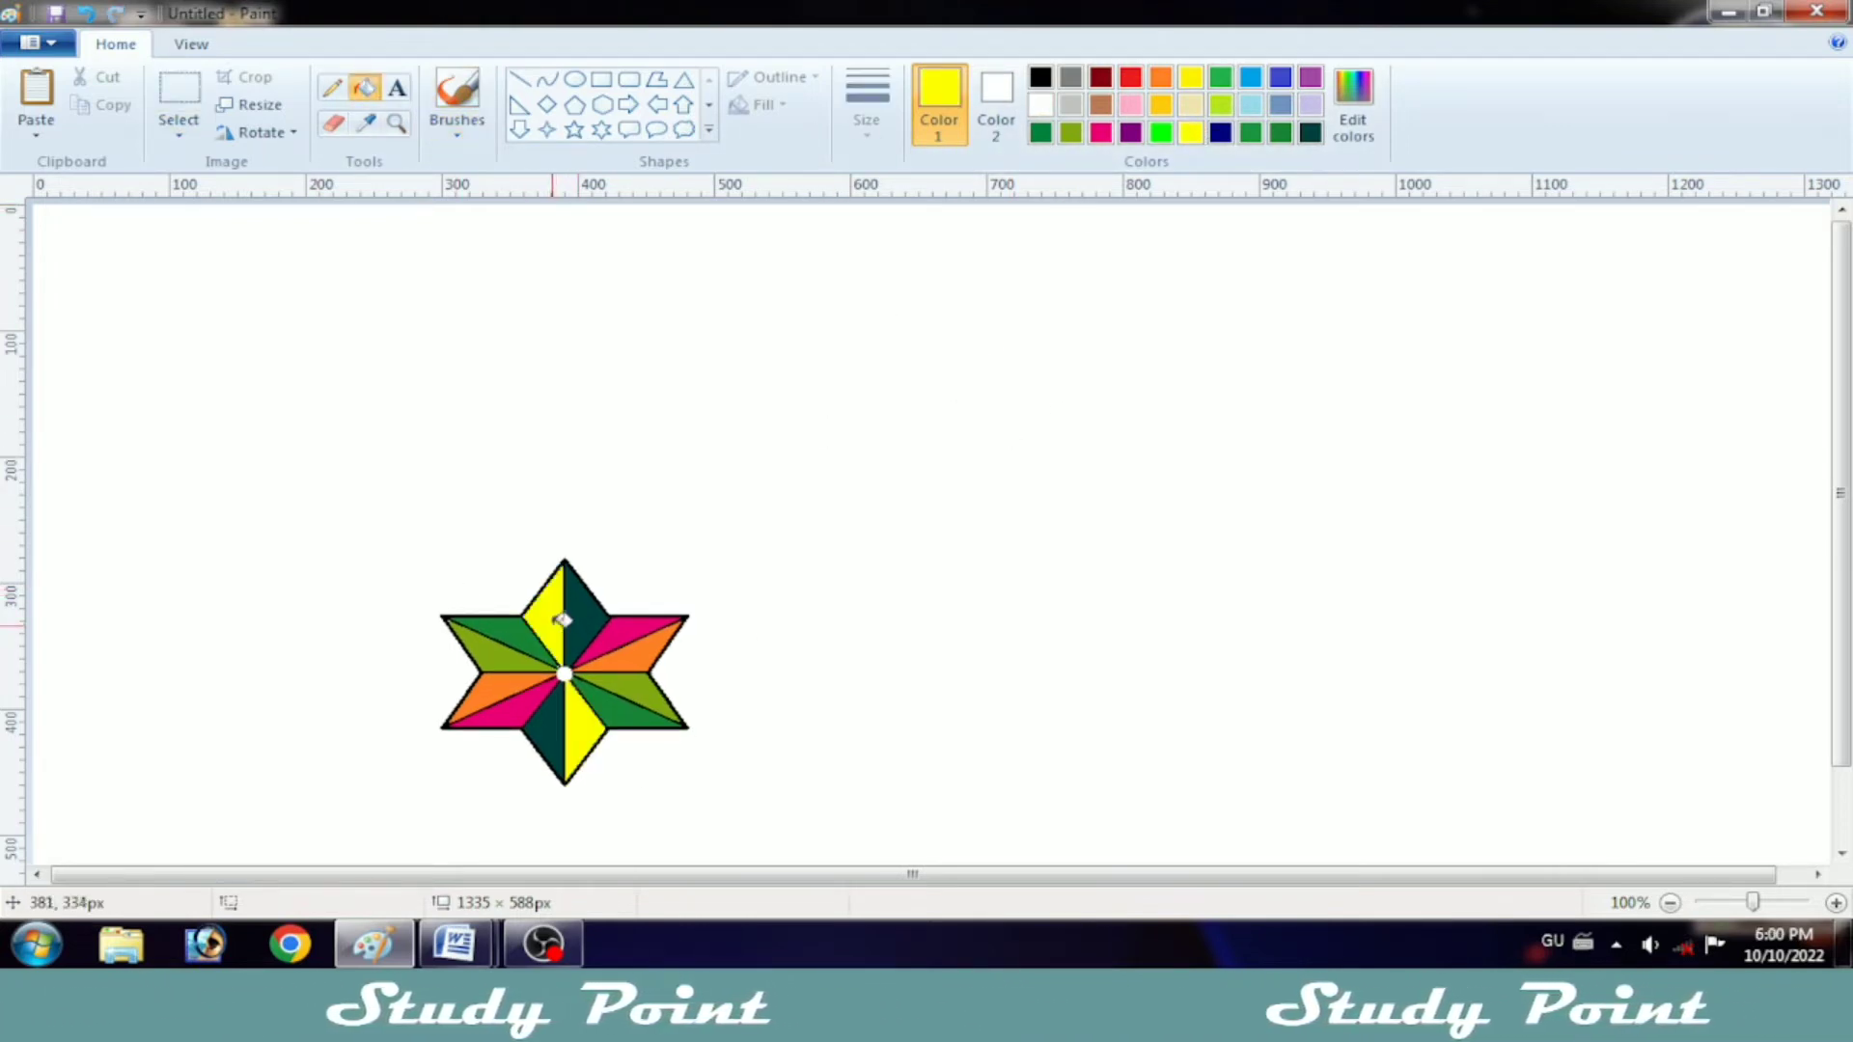
Step: Copy the finished star and place a pasted duplicate in the upper-right area of the canvas
left_click(179, 91)
left_click_drag(385, 517, 737, 821)
right_click(610, 692)
left_click(669, 446)
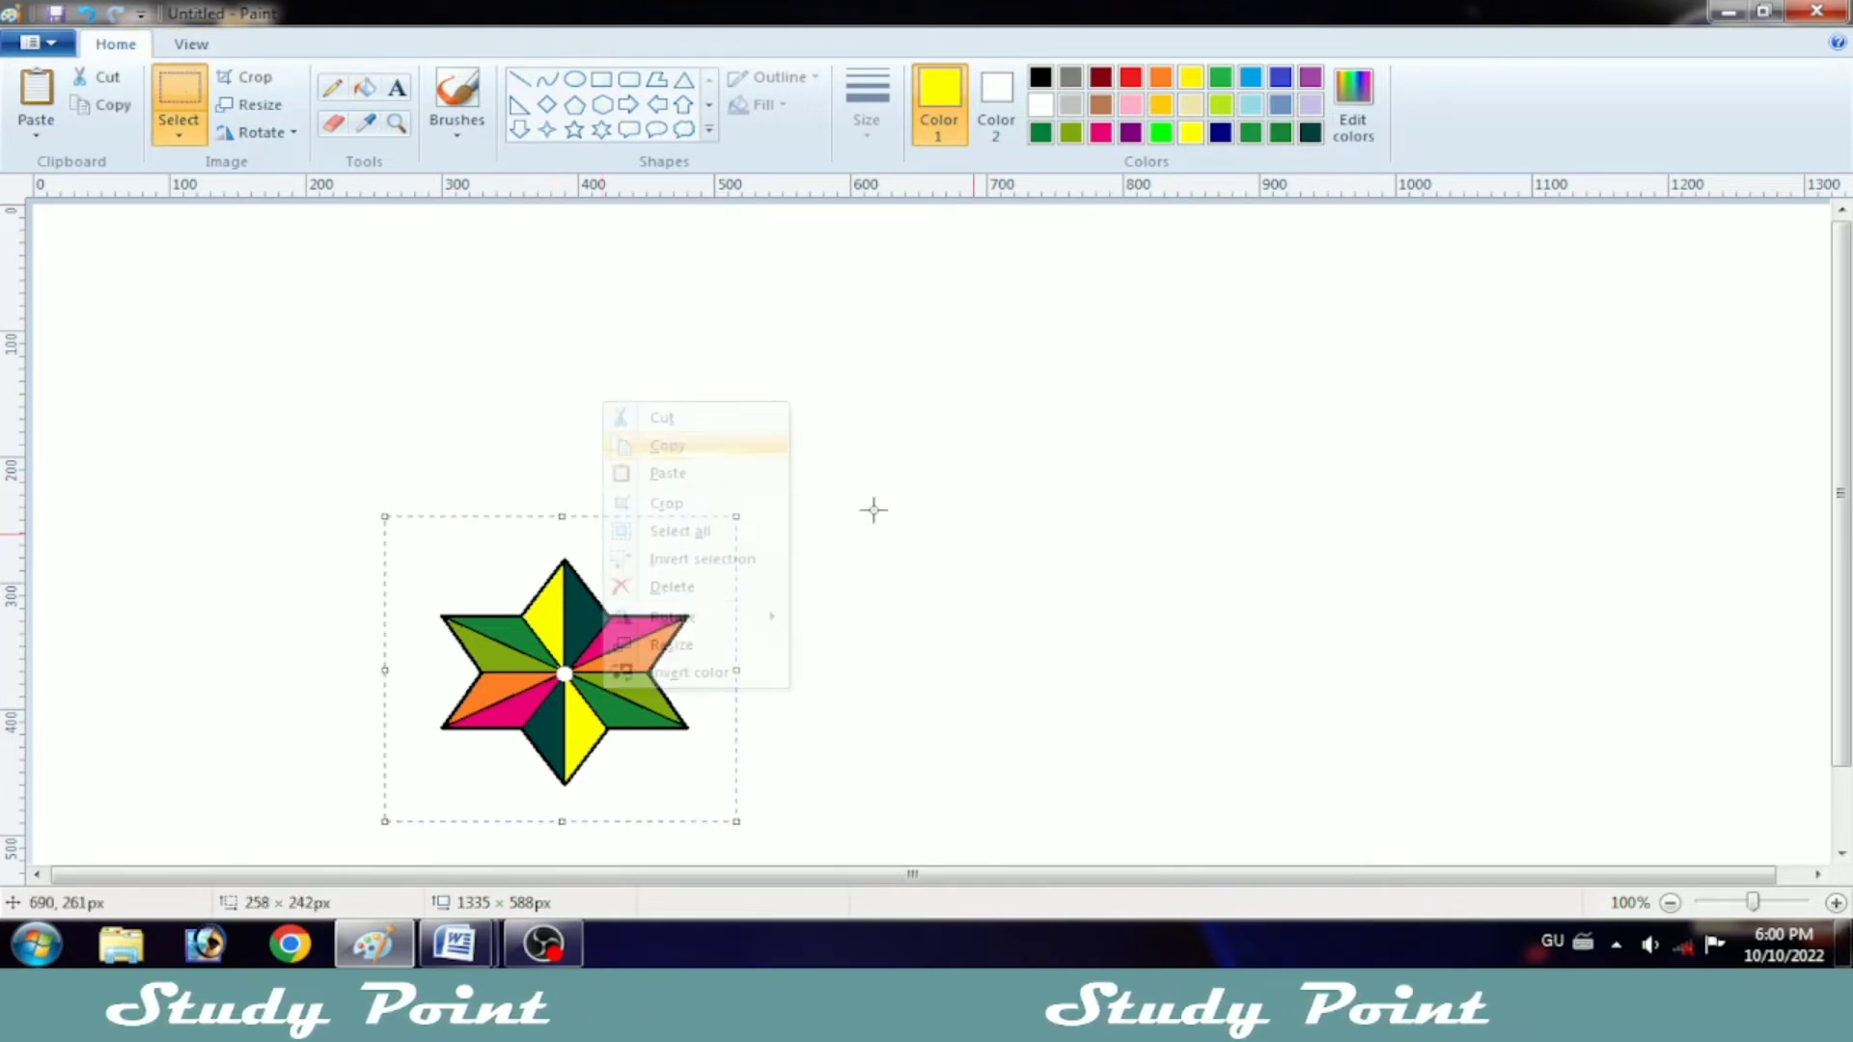
left_click_drag(1383, 268, 1777, 549)
key("ctrl+v")
left_click_drag(184, 458, 1584, 475)
Step: Paste another star and position it directly above the original, overlapping the original's upper half
left_click(1038, 535)
right_click(1037, 536)
left_click(1058, 591)
left_click_drag(161, 348, 508, 545)
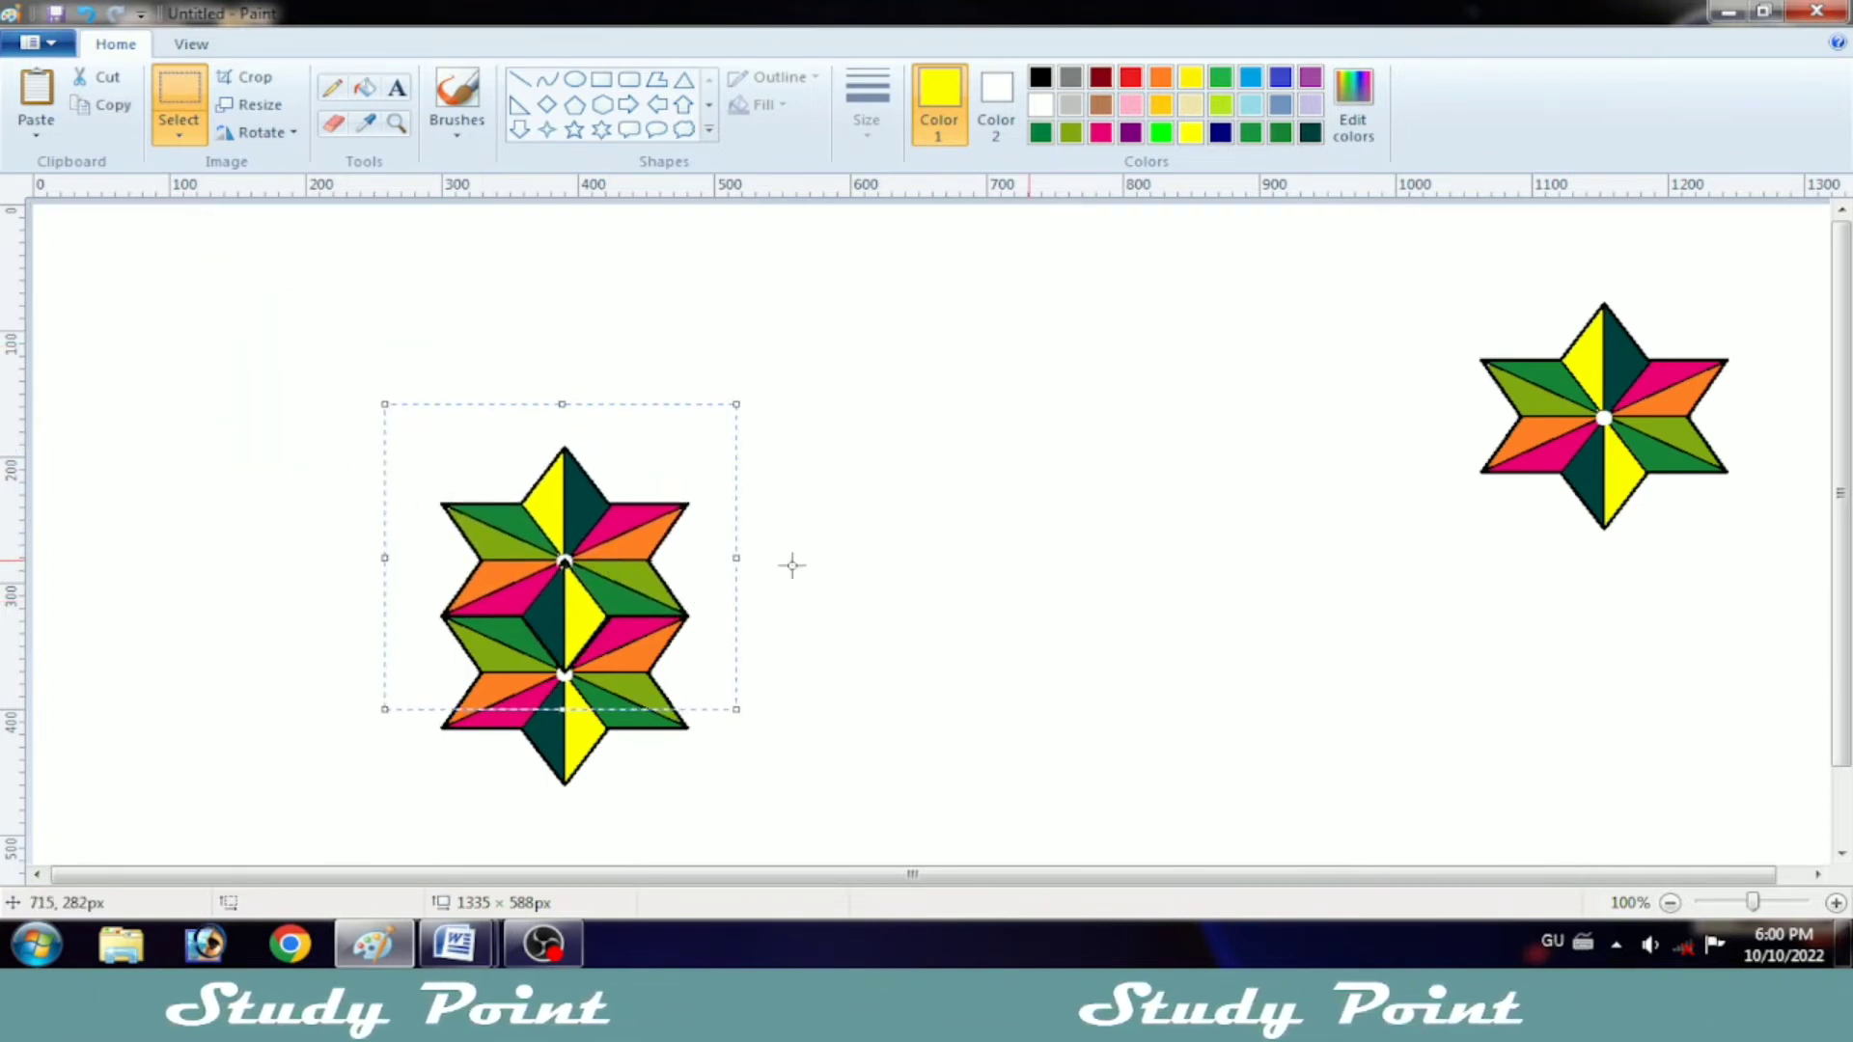
Step: Paste a further star and stack it on top of the column, overlapping the upper half of the star beneath
right_click(827, 552)
left_click(898, 622)
left_click_drag(305, 390, 654, 475)
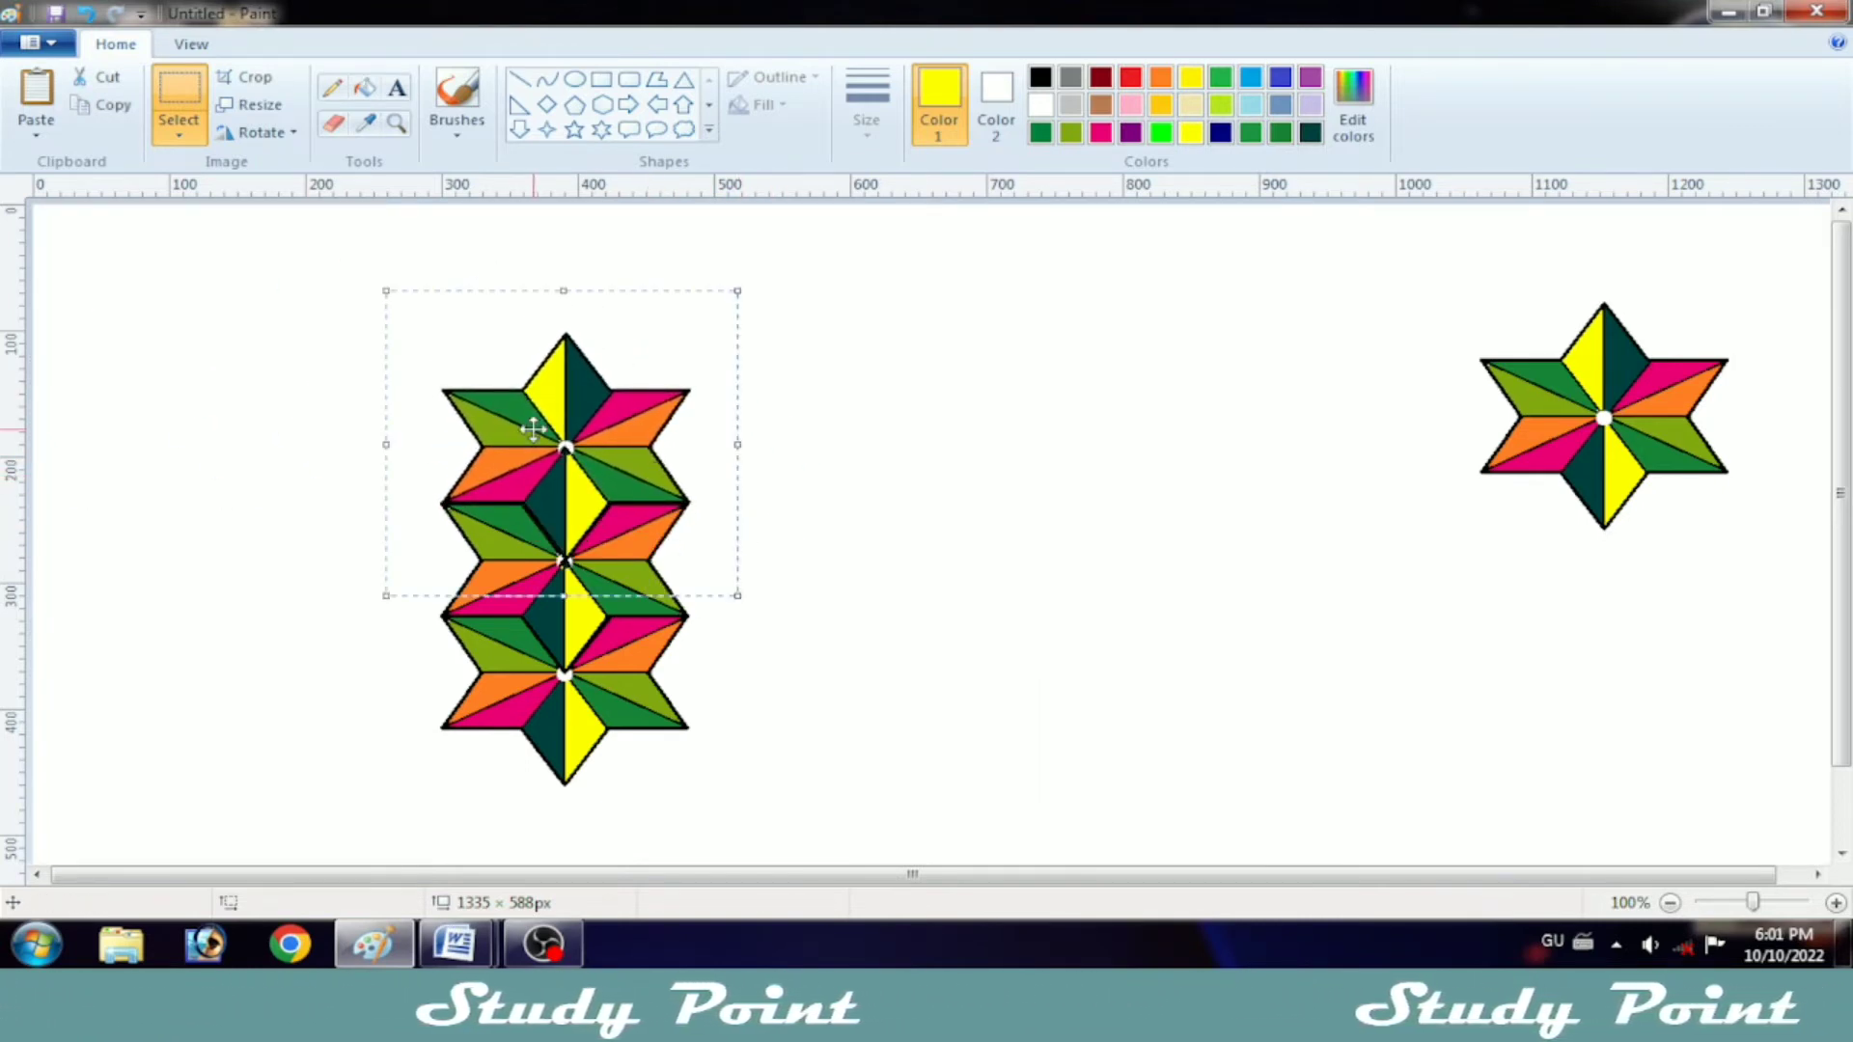
Step: Nudge the column's top star down into line, then paste a star to its upper right, overlapping it to start a second column
key("Down")
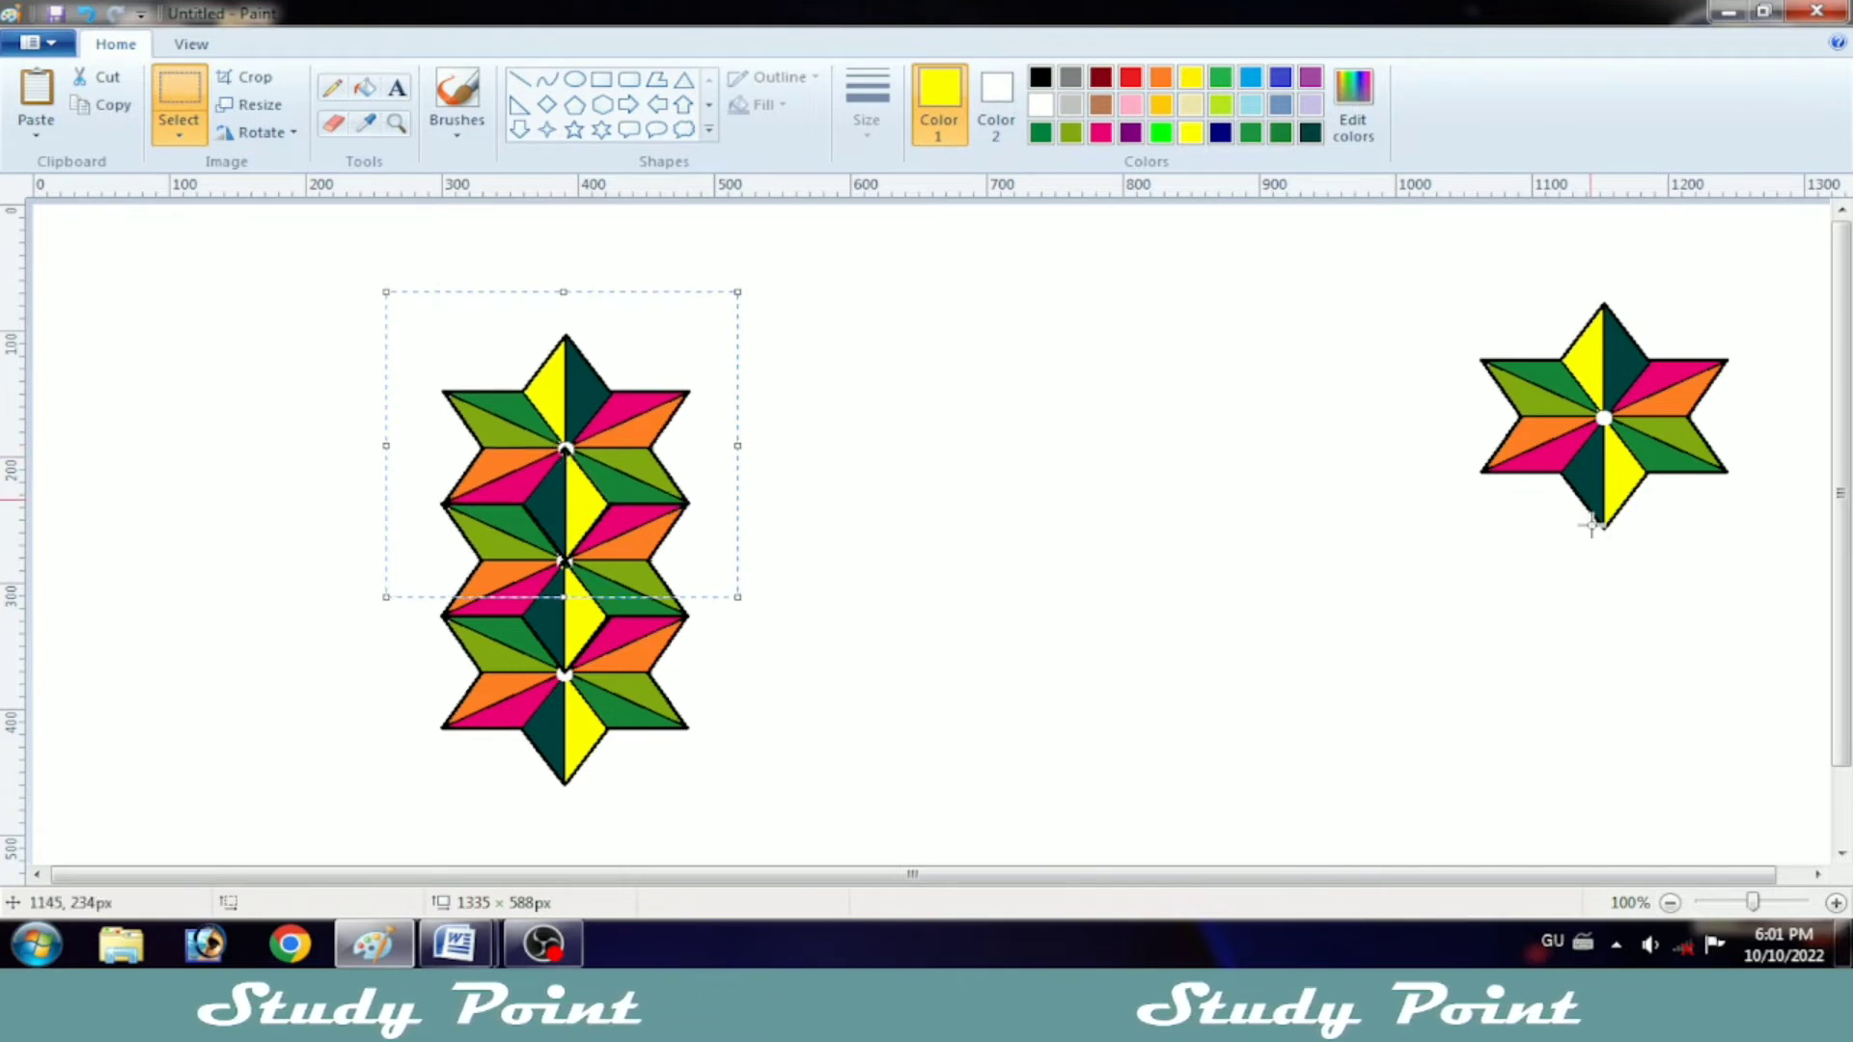
right_click(1001, 453)
left_click(1059, 525)
left_click_drag(195, 386, 759, 425)
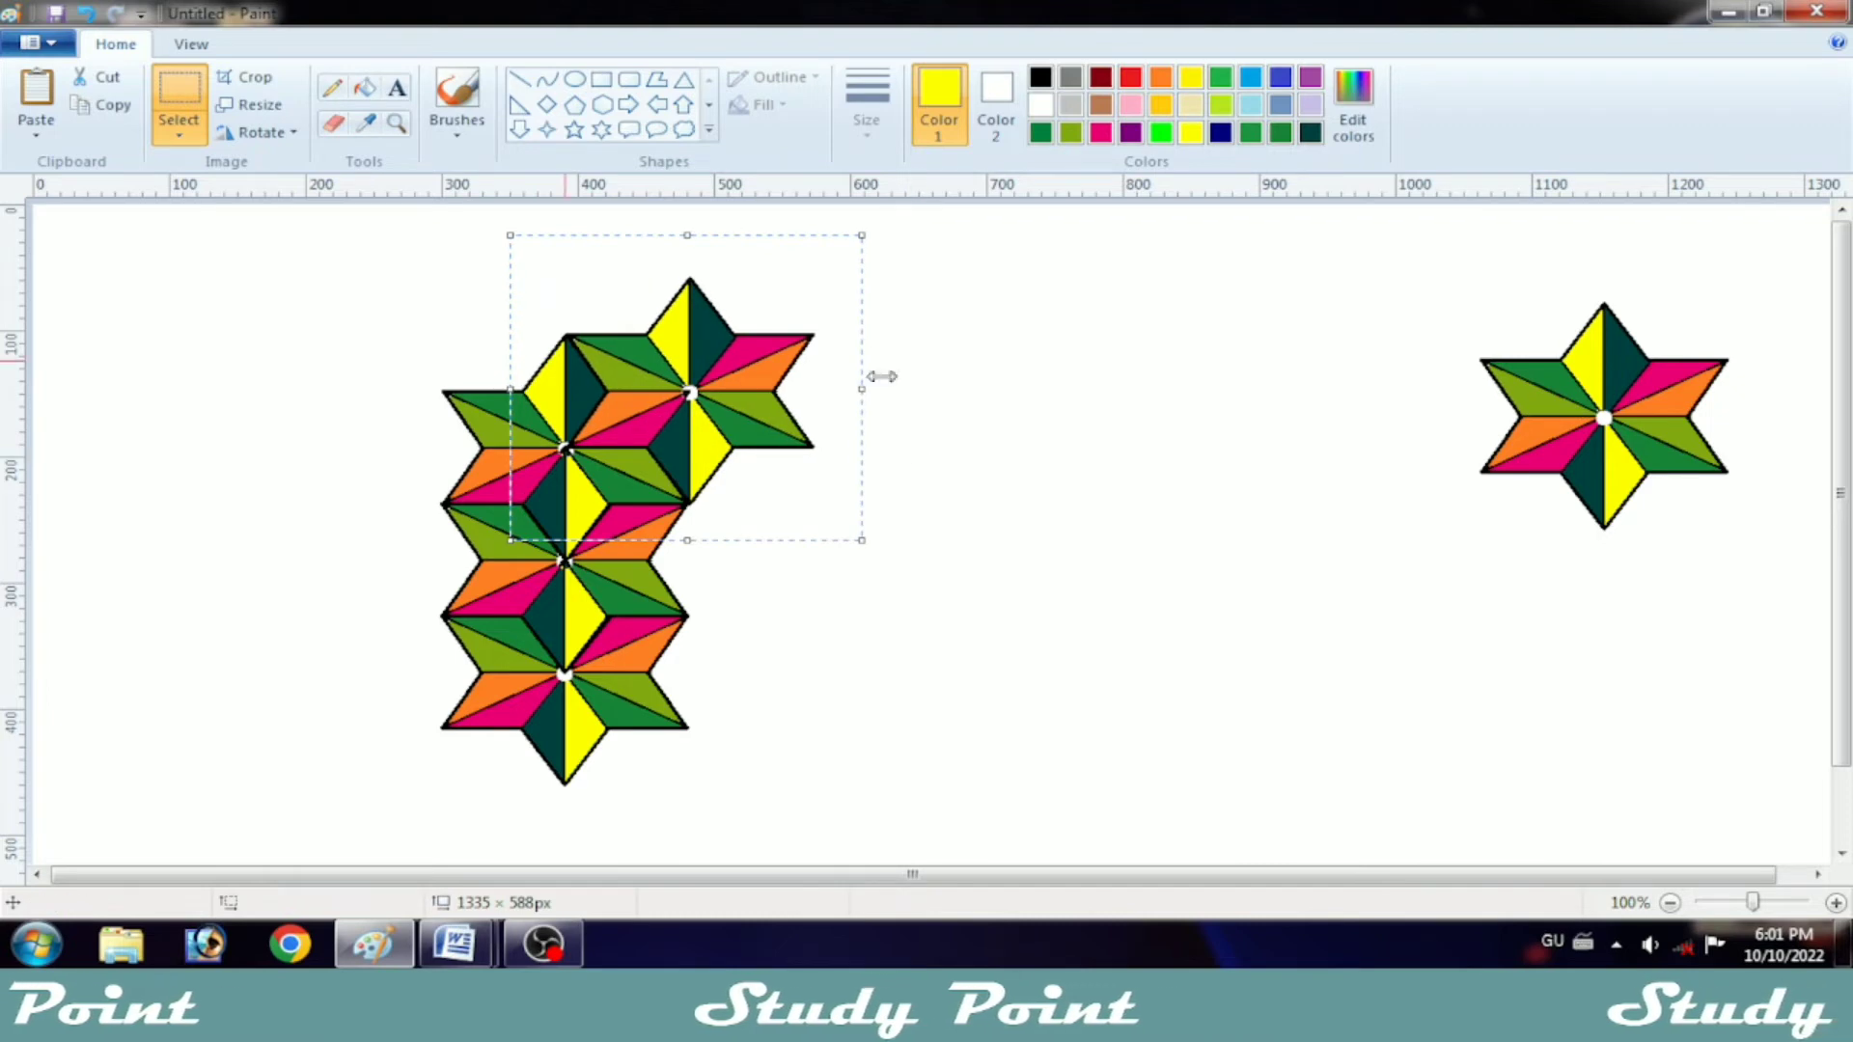
Step: Paste a star directly below the second column's first star, overlapping its lower half and meeting the first column's edges
right_click(977, 572)
left_click(1062, 643)
left_click_drag(301, 332, 711, 482)
key("Left")
key("Left")
key("Left")
key("Left")
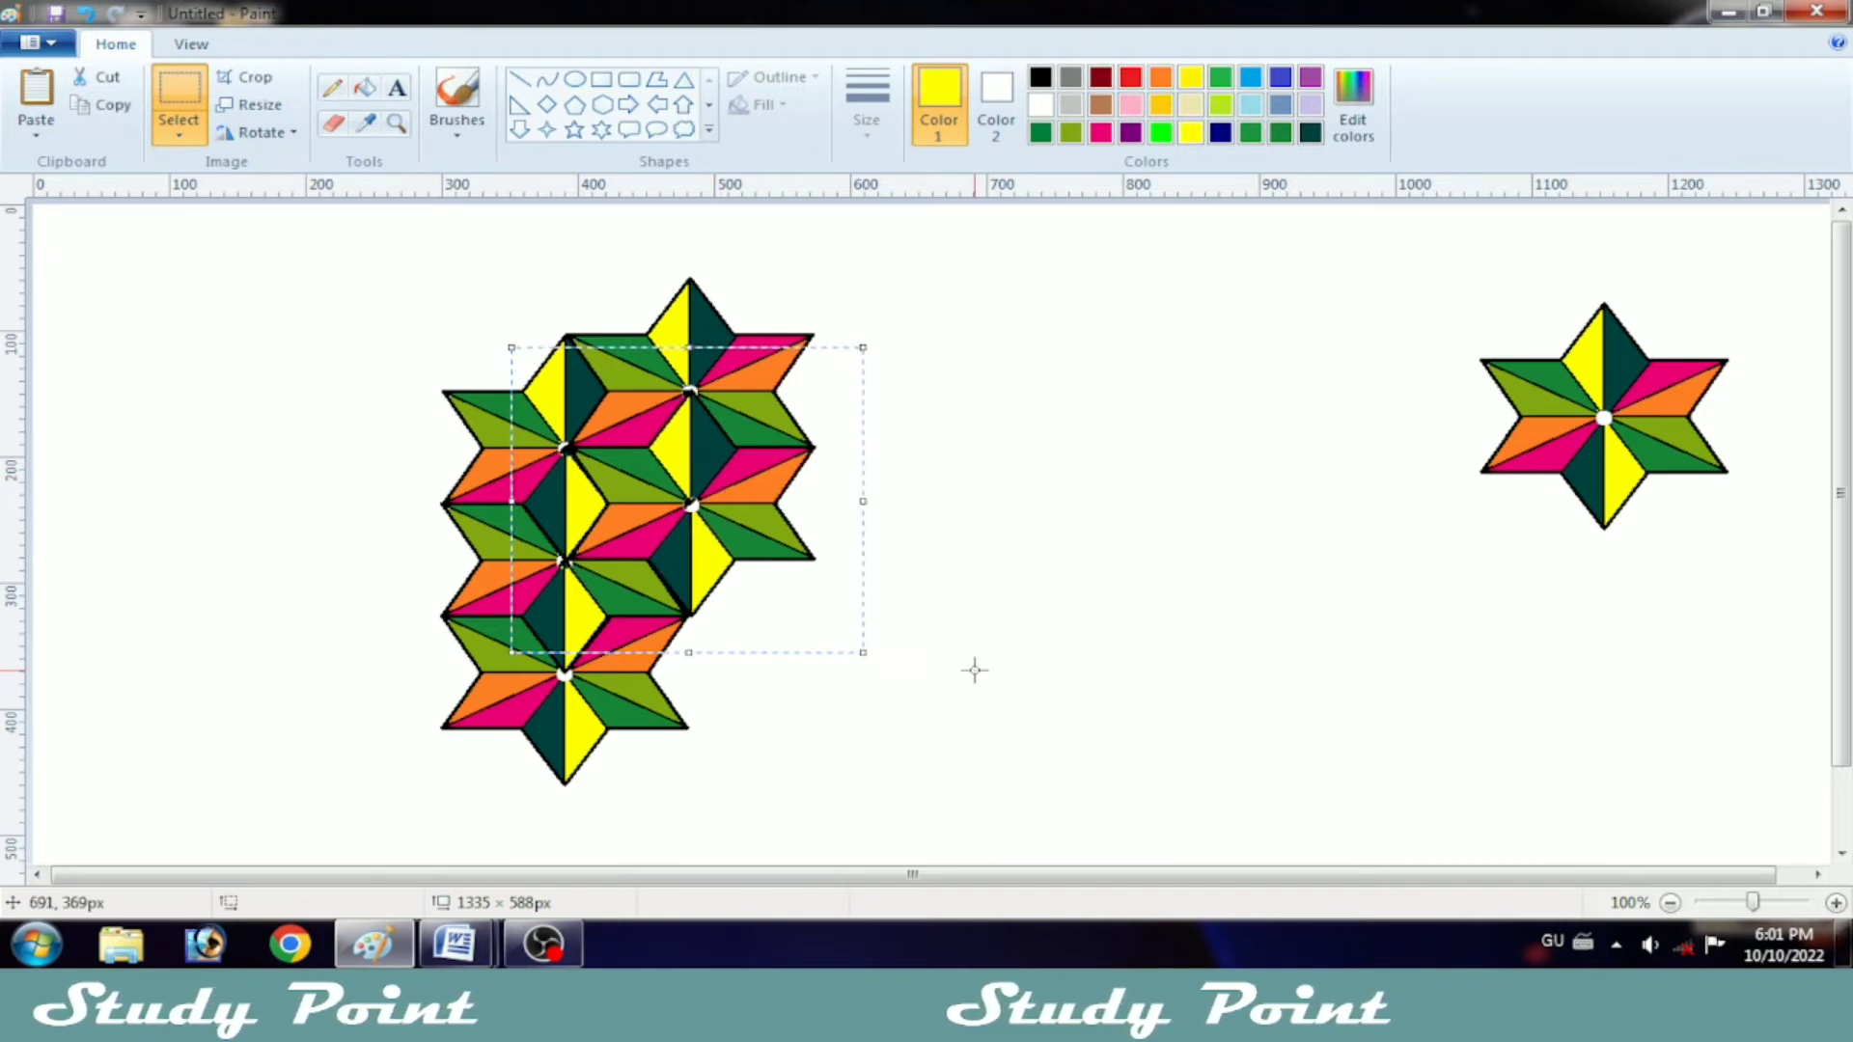
Step: Paste a star at the second column's bottom, its top point meeting the bottom point of the star above, and nudge it into alignment
right_click(1038, 526)
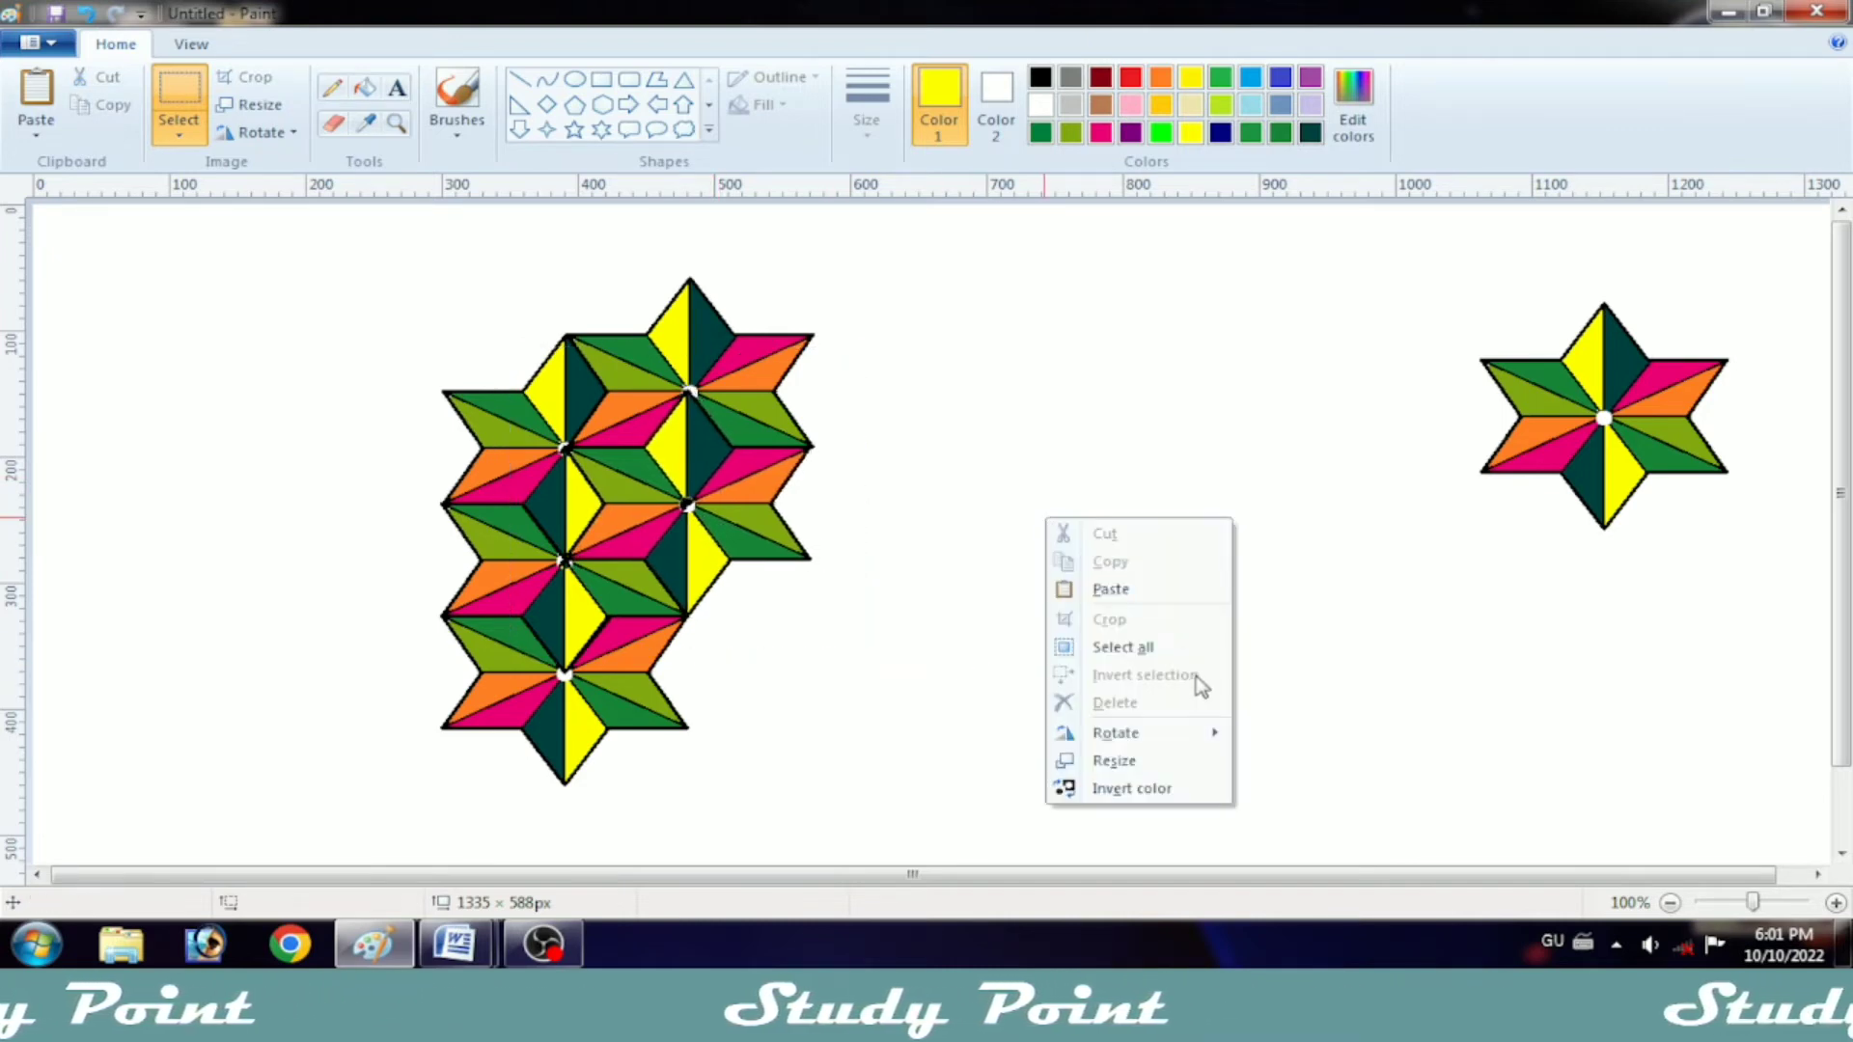
left_click(1095, 583)
left_click_drag(395, 437, 773, 782)
key("Left")
key("Left")
key("Left")
key("Left")
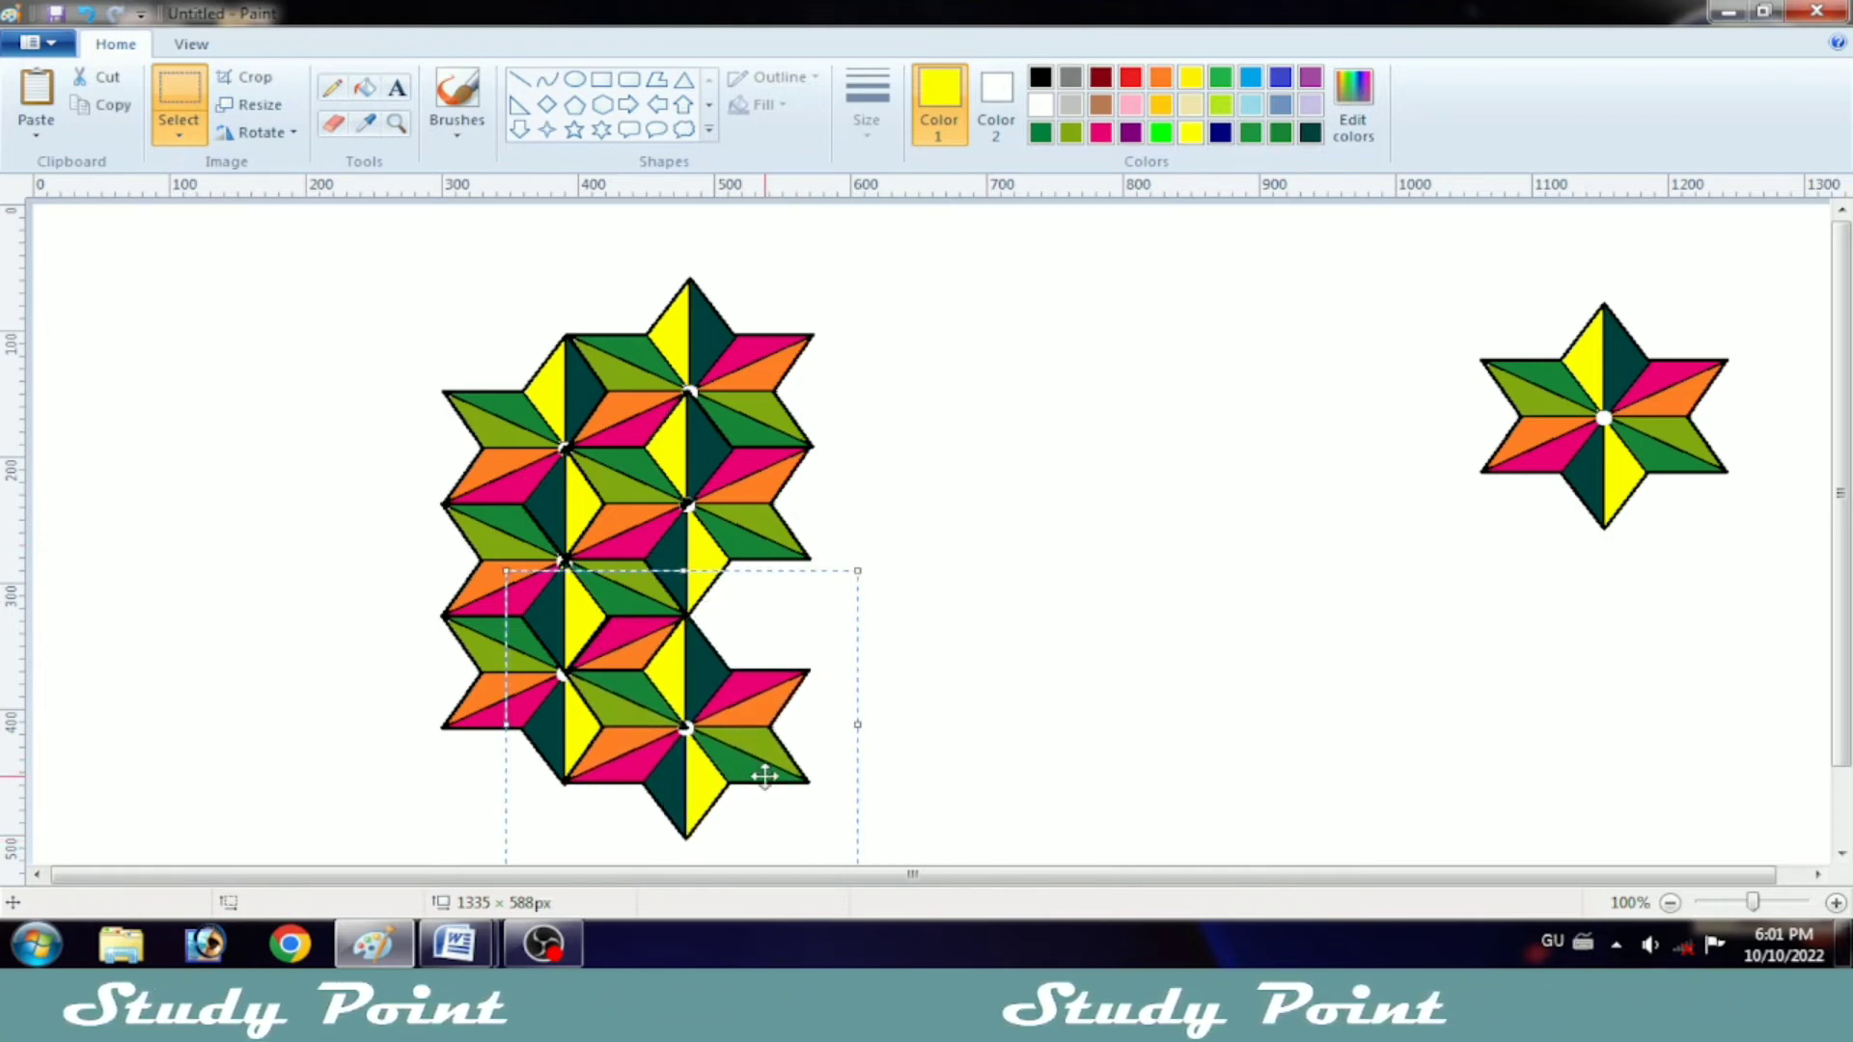
key("Down")
key("Down")
key("Down")
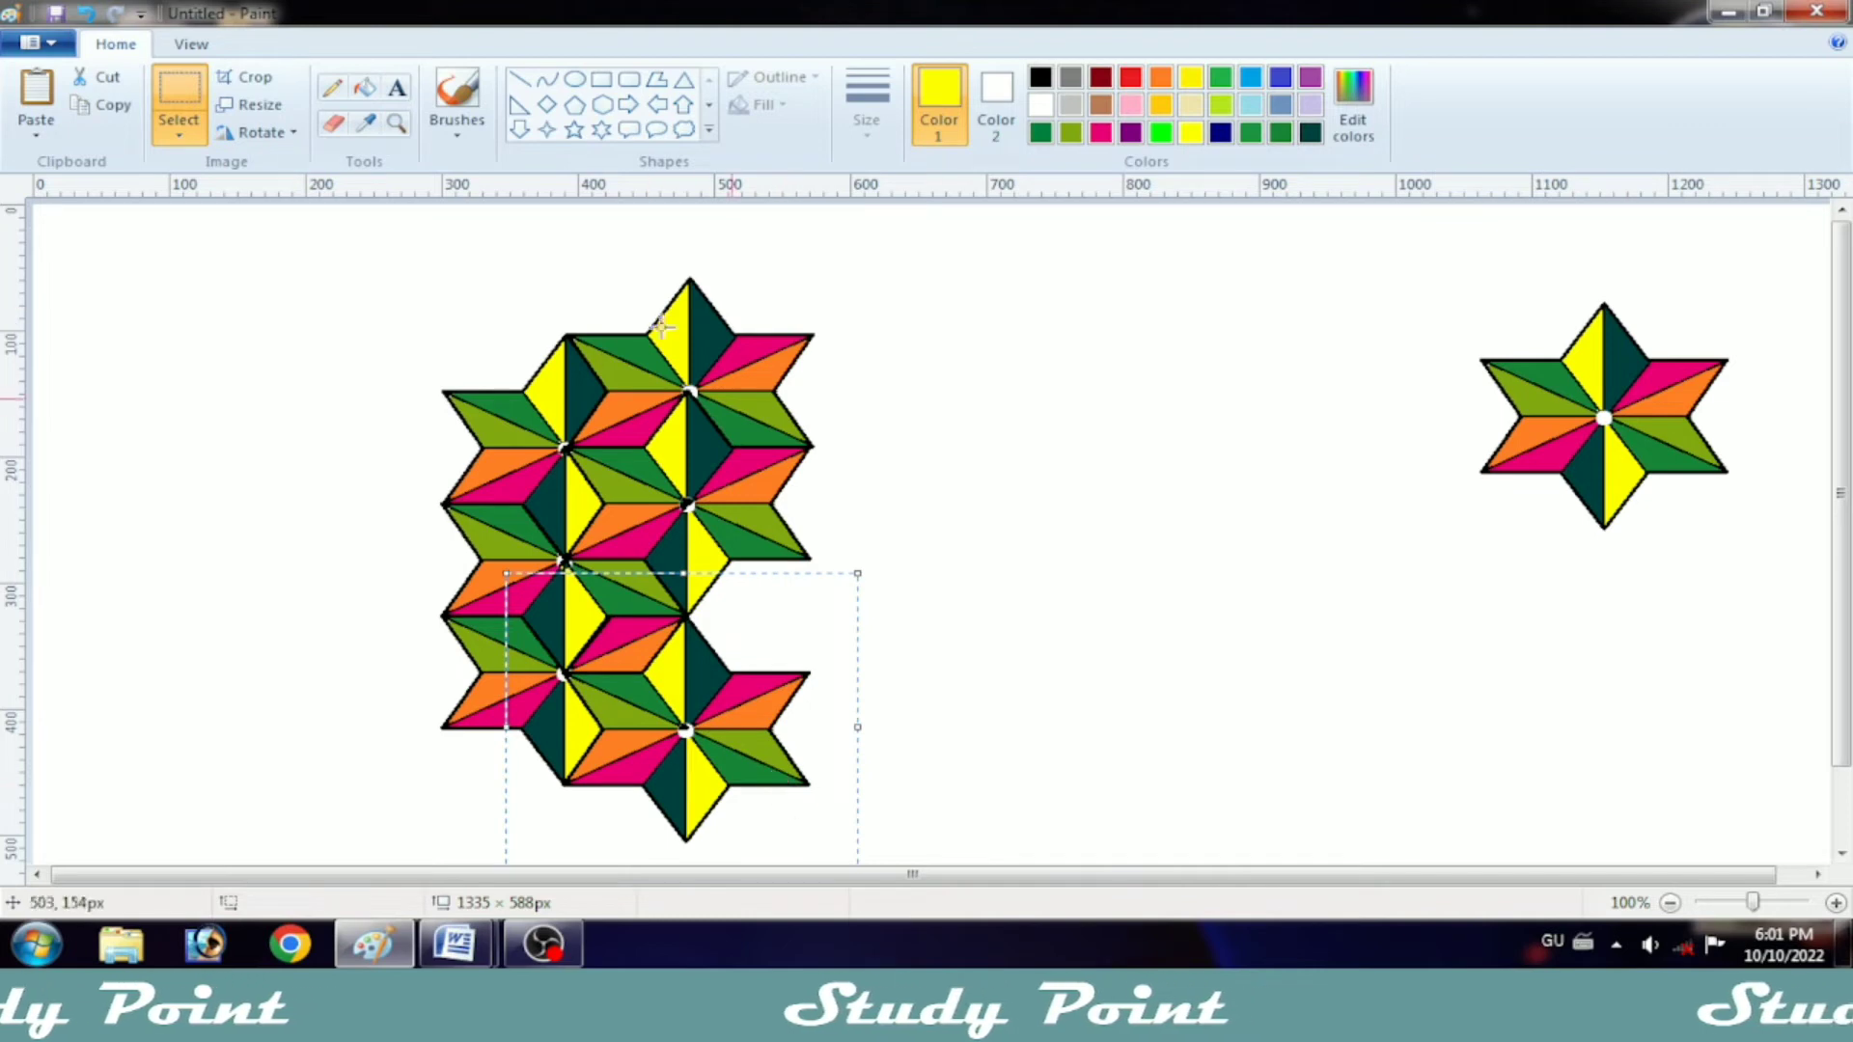
Step: Paste a star to the lower right of the second column's top star, starting a third column, and nudge it into alignment
right_click(949, 380)
left_click(1004, 454)
left_click_drag(309, 362, 912, 450)
key("Left")
key("Left")
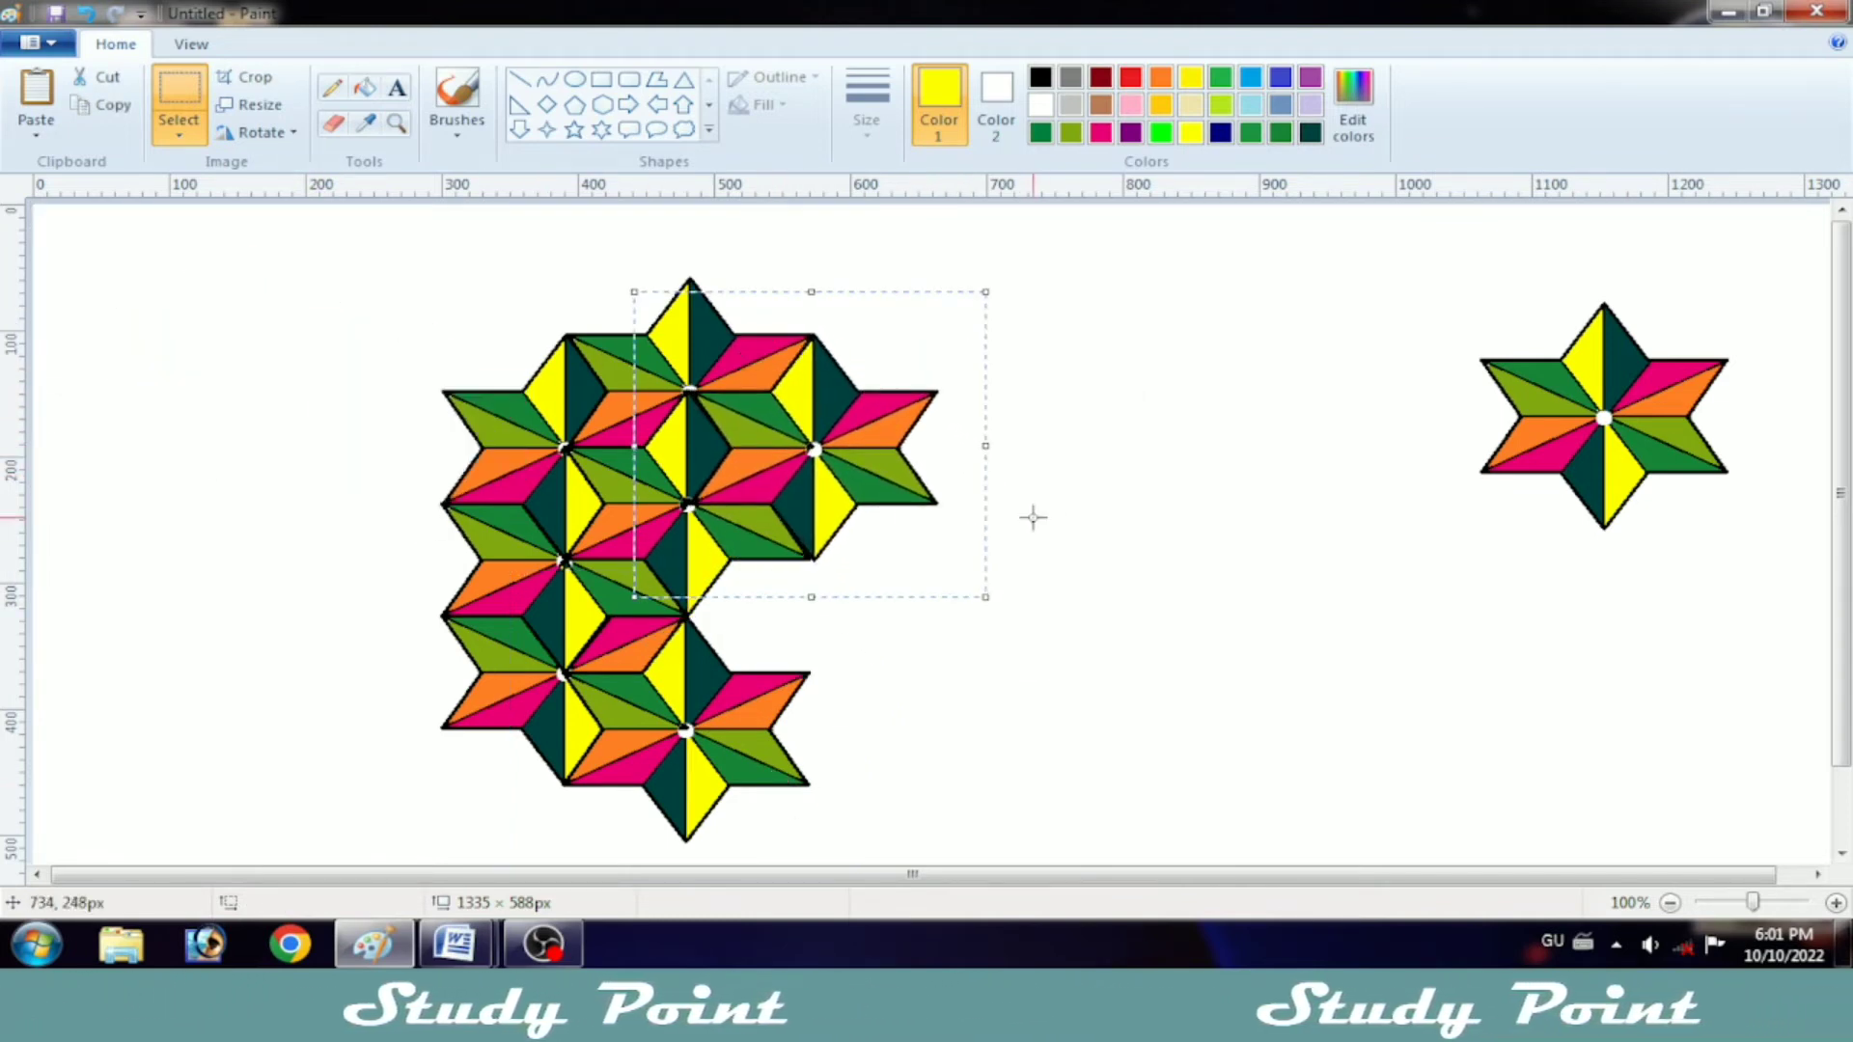
key("Left")
key("Left")
key("Left")
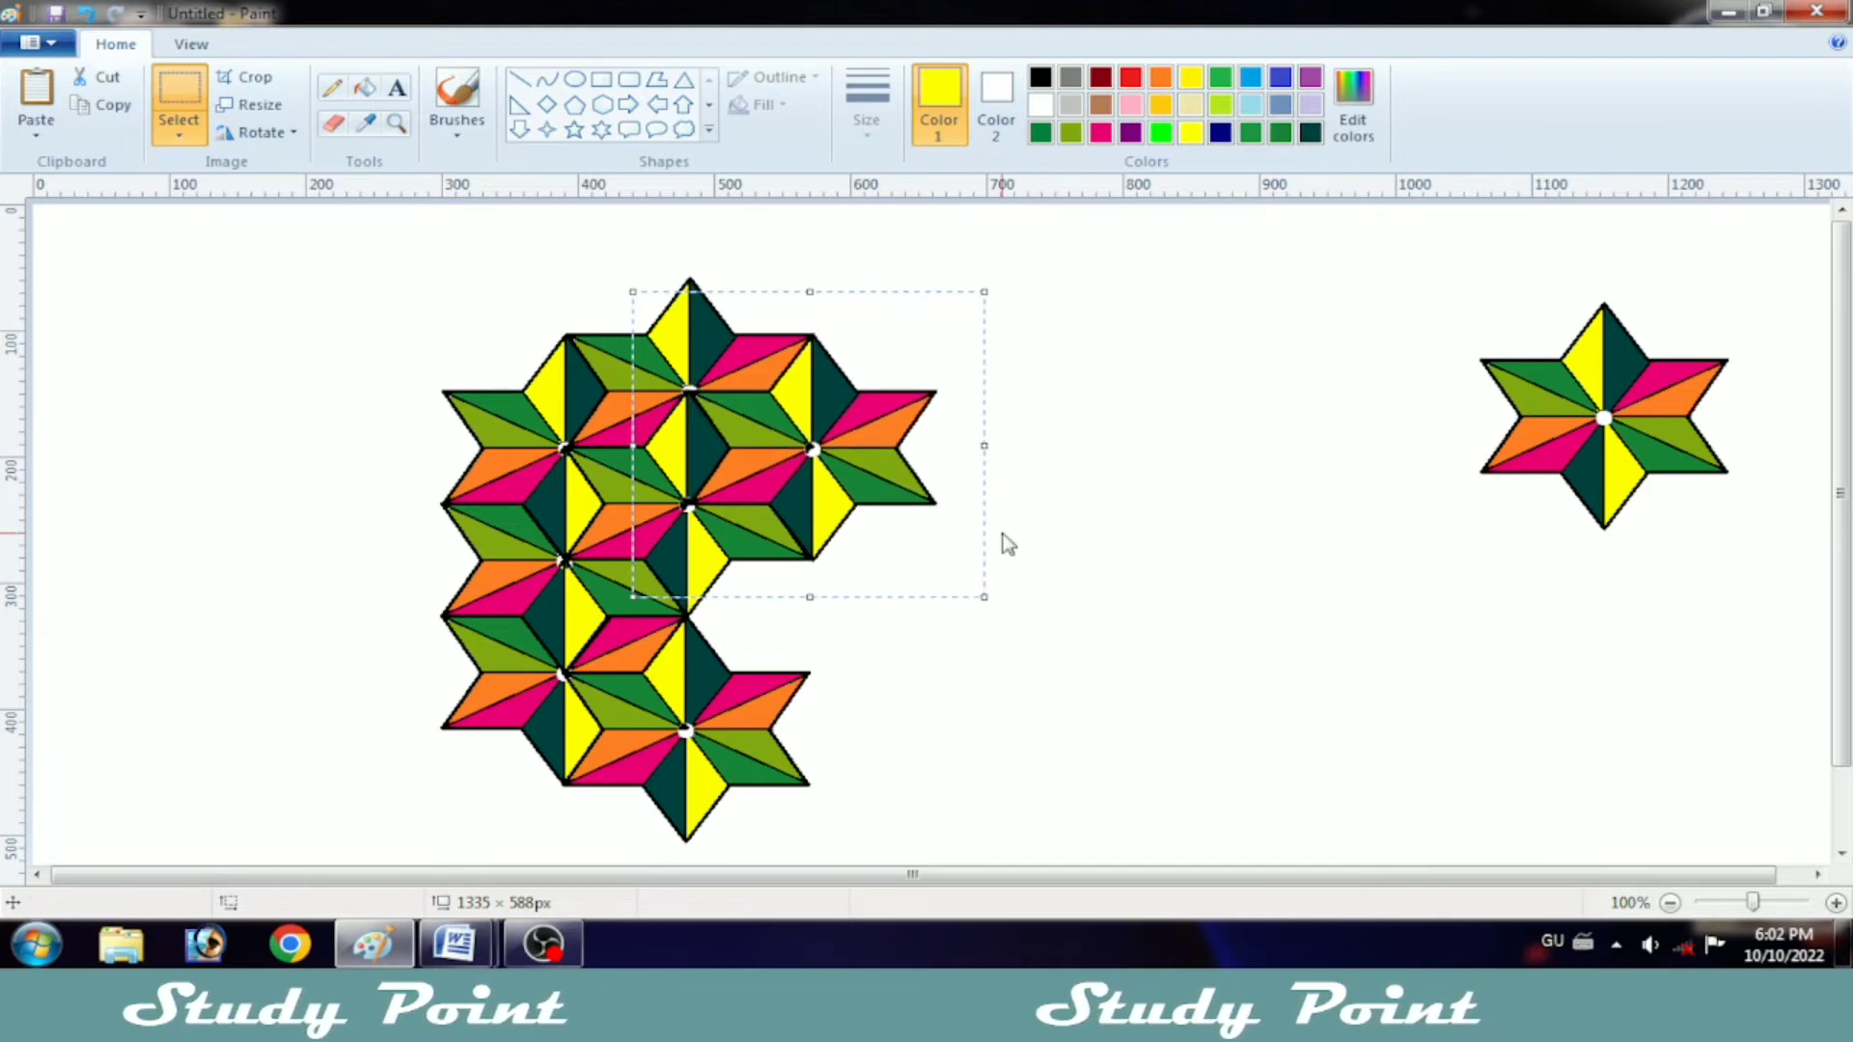
Step: Paste a second star into the third column, directly below its first star and overlapping that star's lower half
right_click(1083, 453)
left_click(1158, 526)
left_click_drag(195, 380, 848, 559)
key("Left")
key("Left")
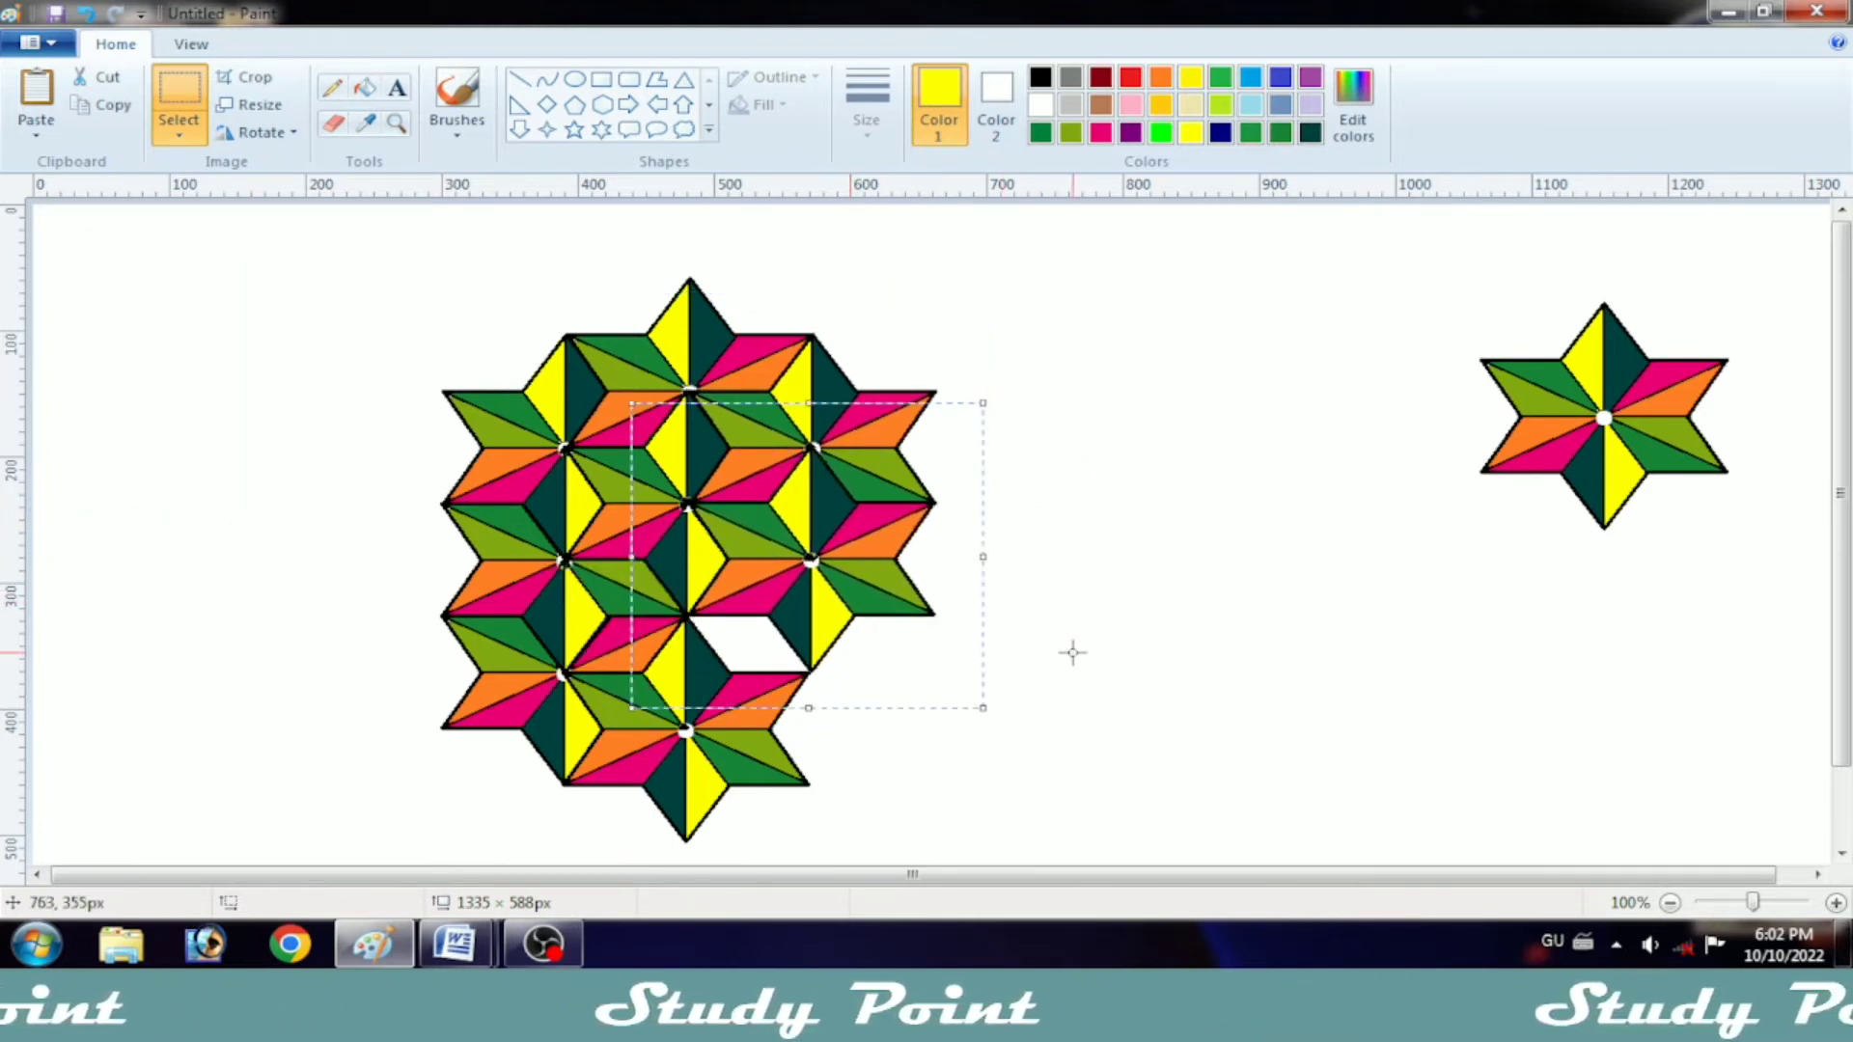
Step: Paste a third star at the foot of the third column, filling the gap beside the second column's bottom star
right_click(1051, 462)
left_click(1119, 537)
left_click_drag(165, 327, 759, 677)
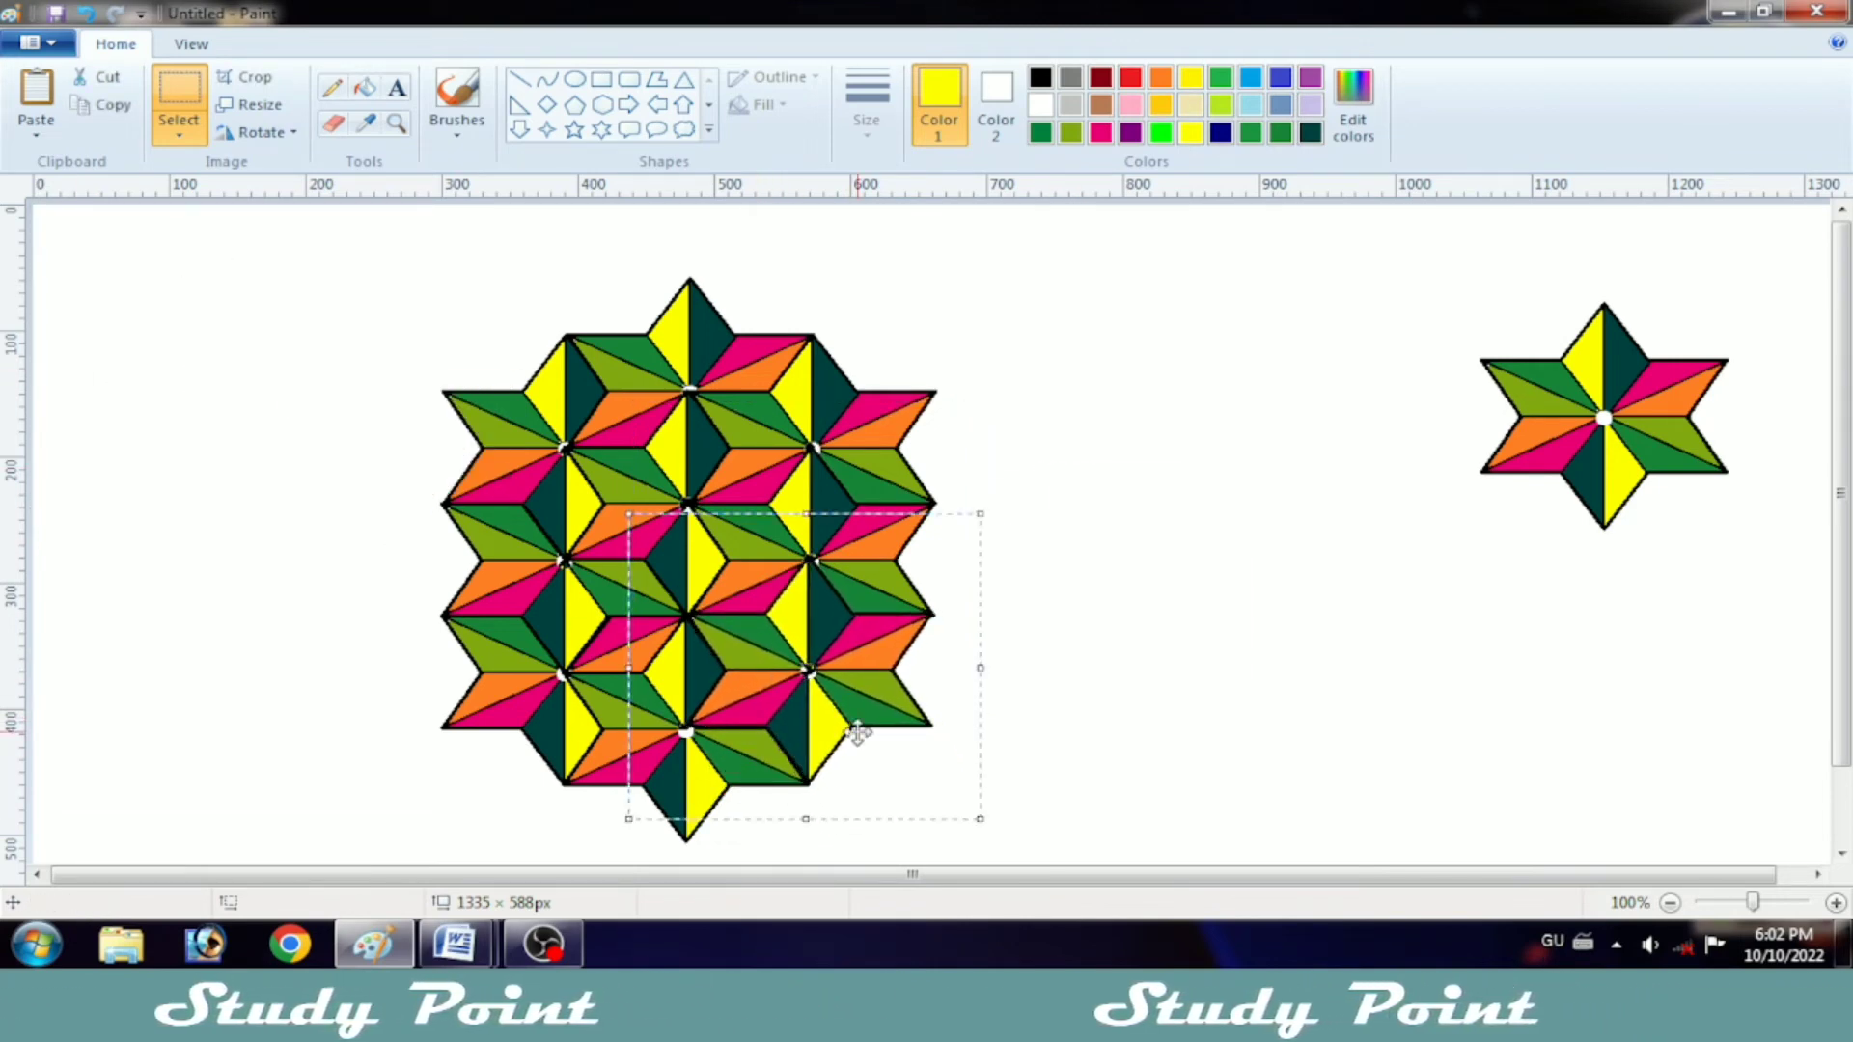
key("Right")
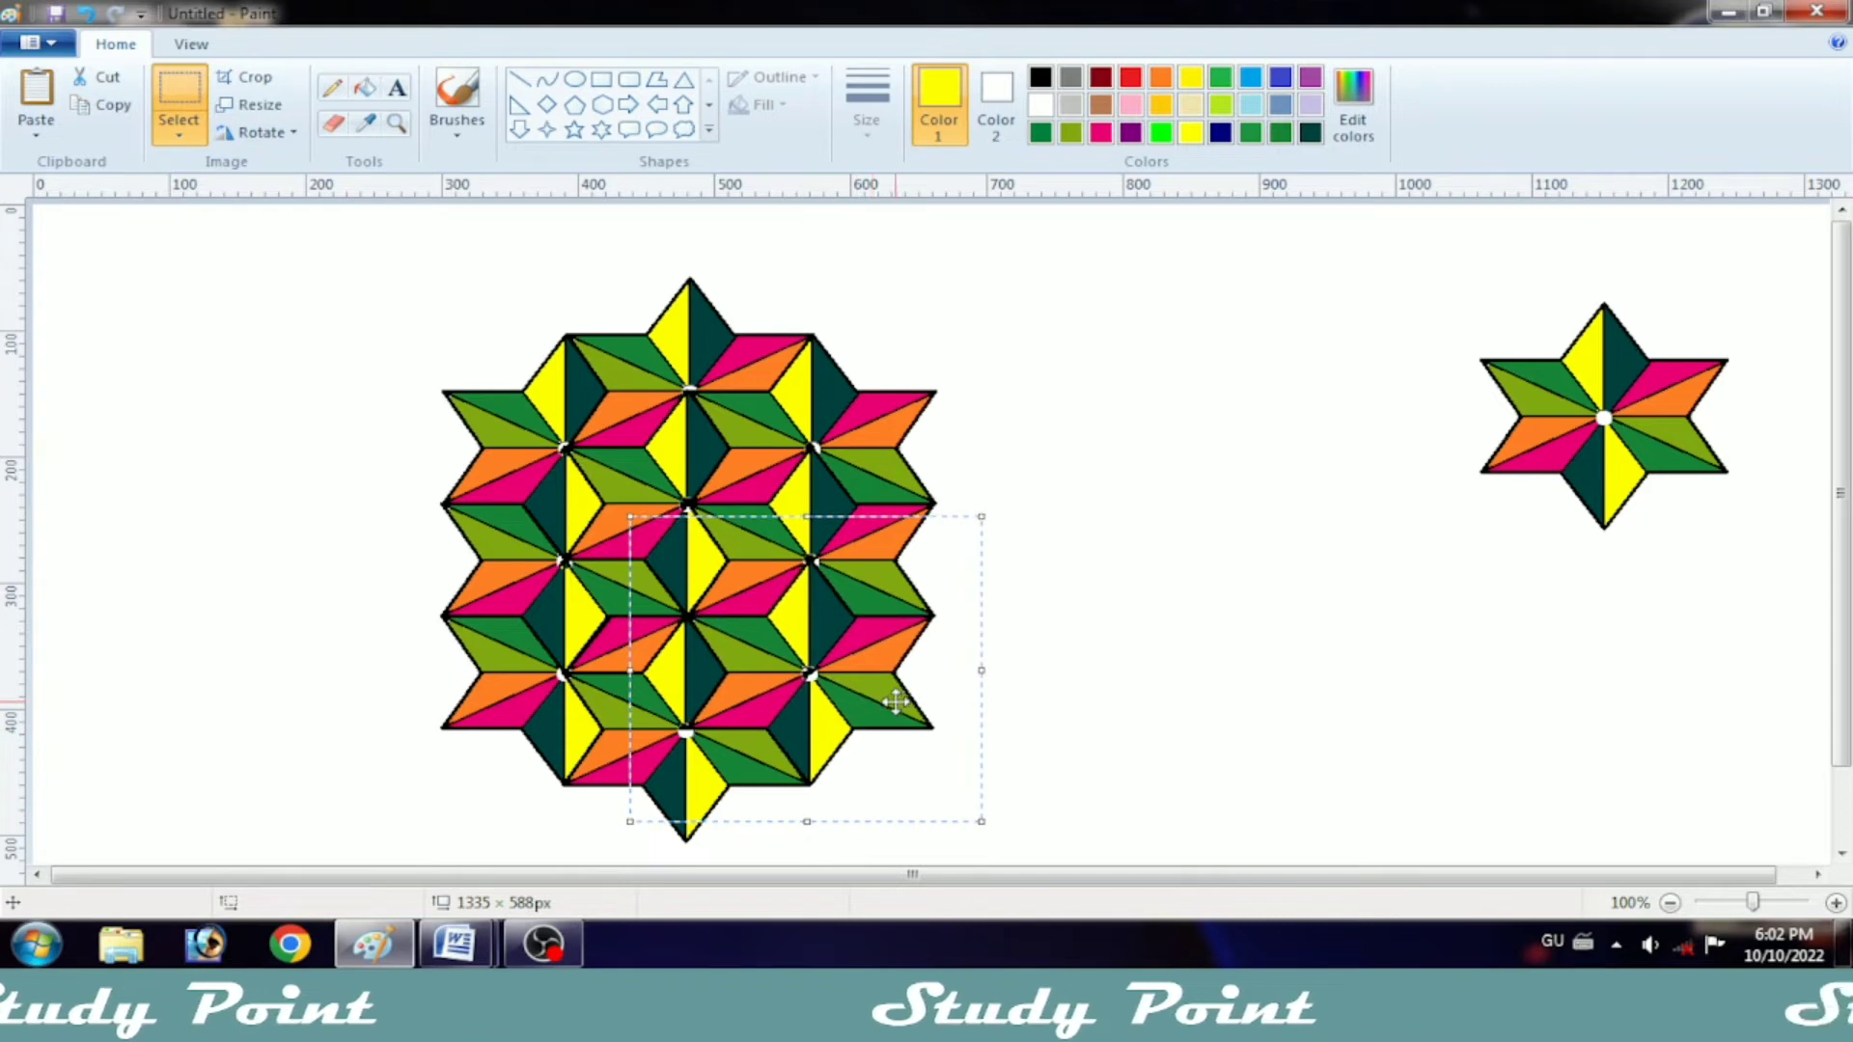
key("Left")
Step: Paste a star on top of the third column, overlapping the star beneath, and nudge it until its edges line up
right_click(1125, 628)
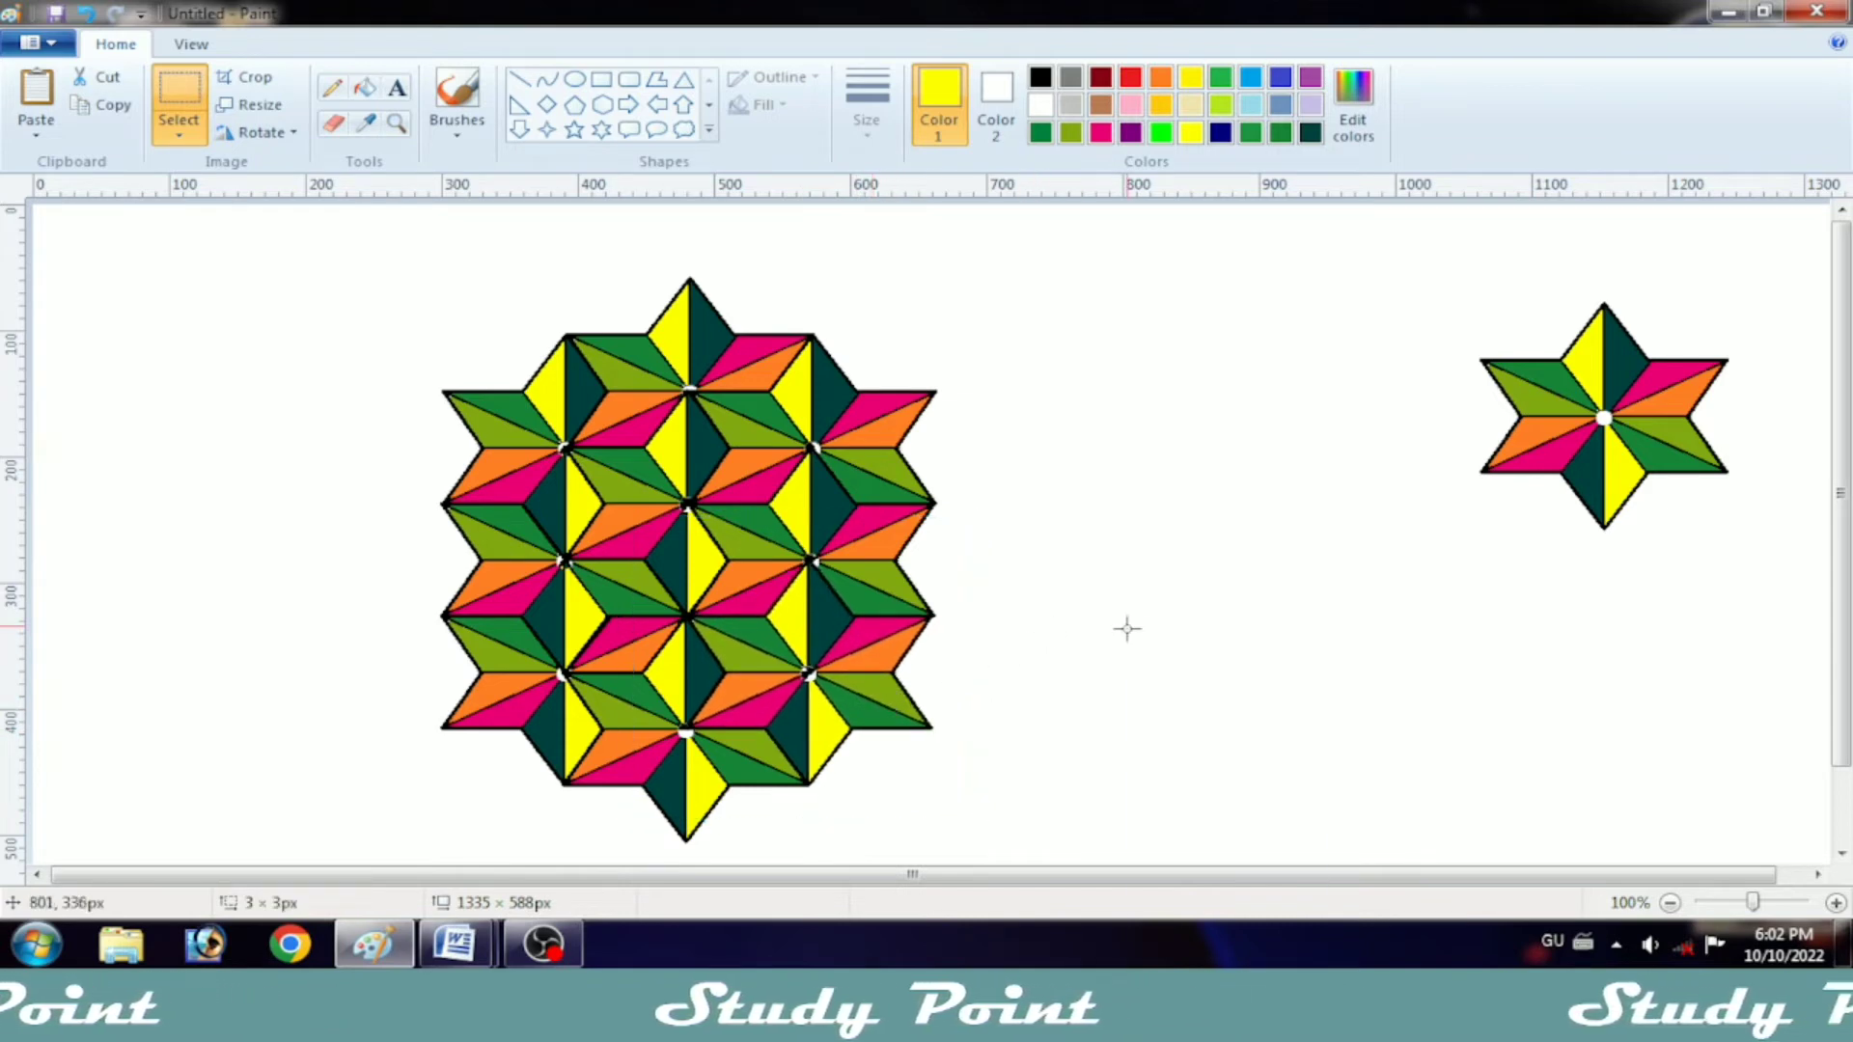
left_click(1201, 694)
left_click_drag(235, 372, 812, 337)
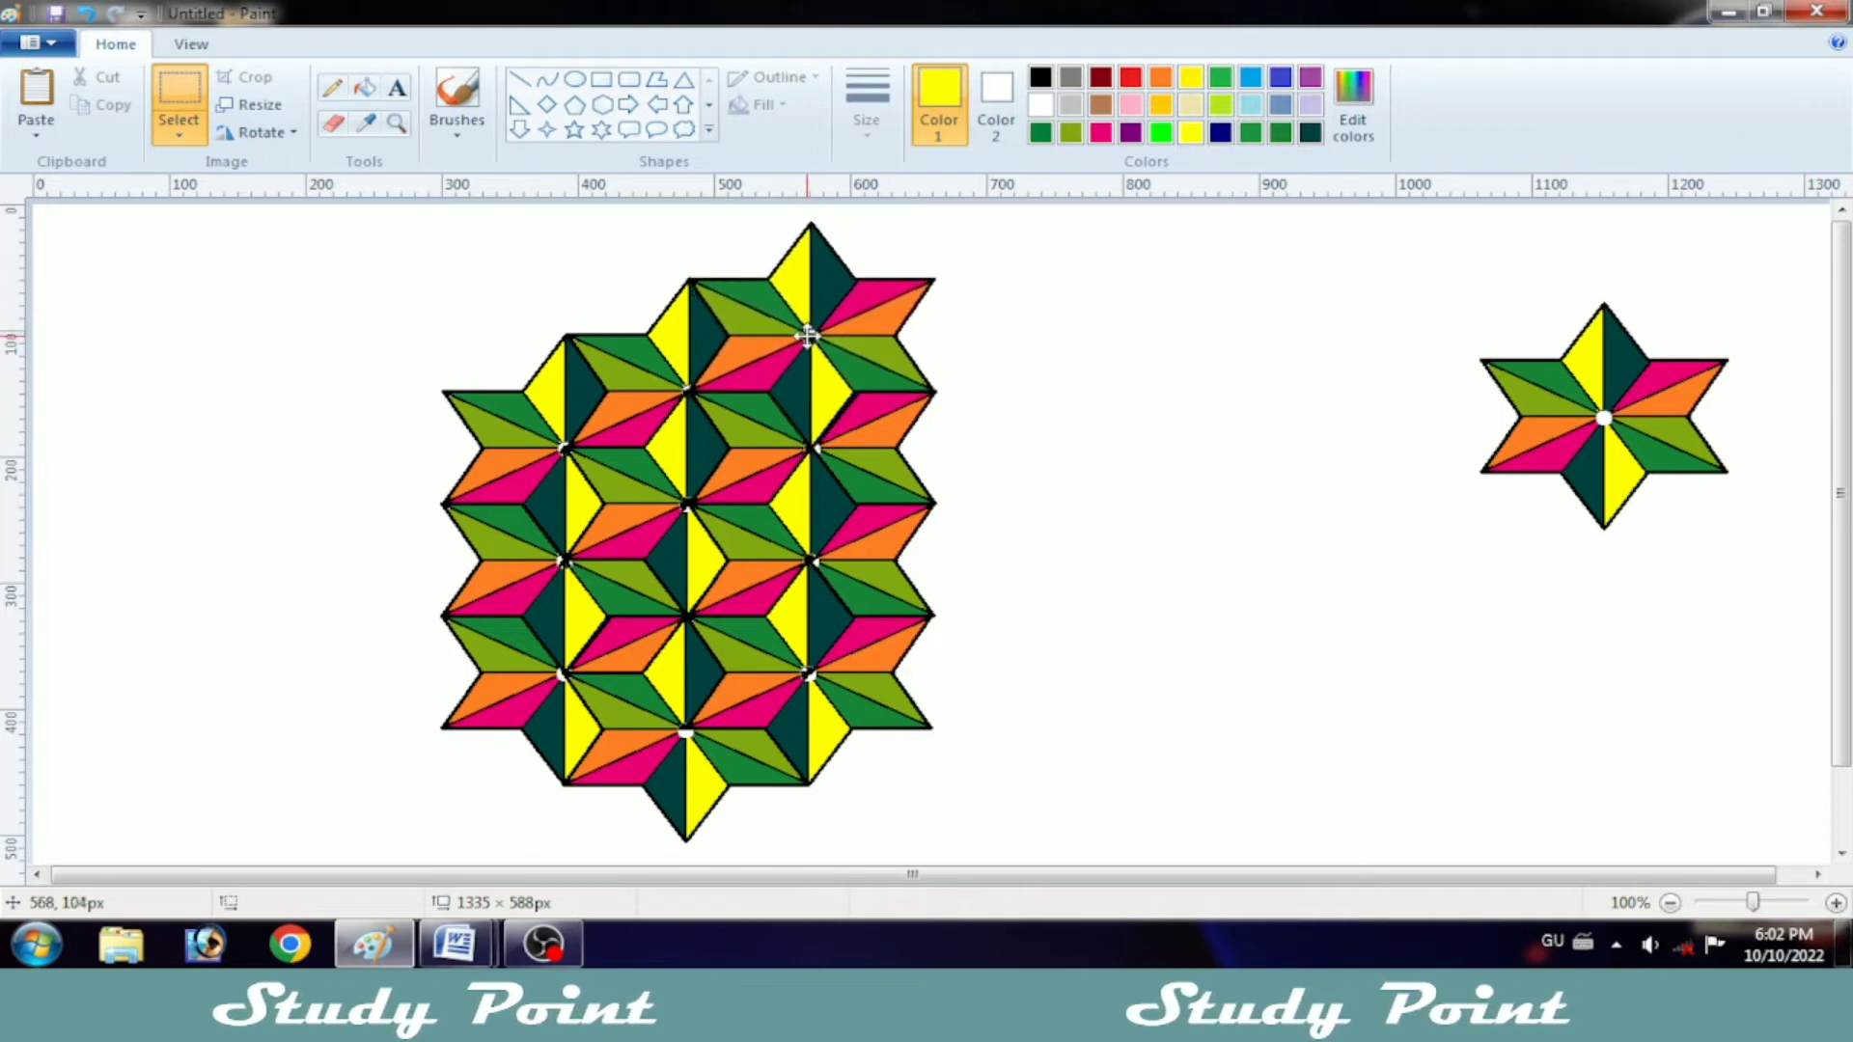
key("Right")
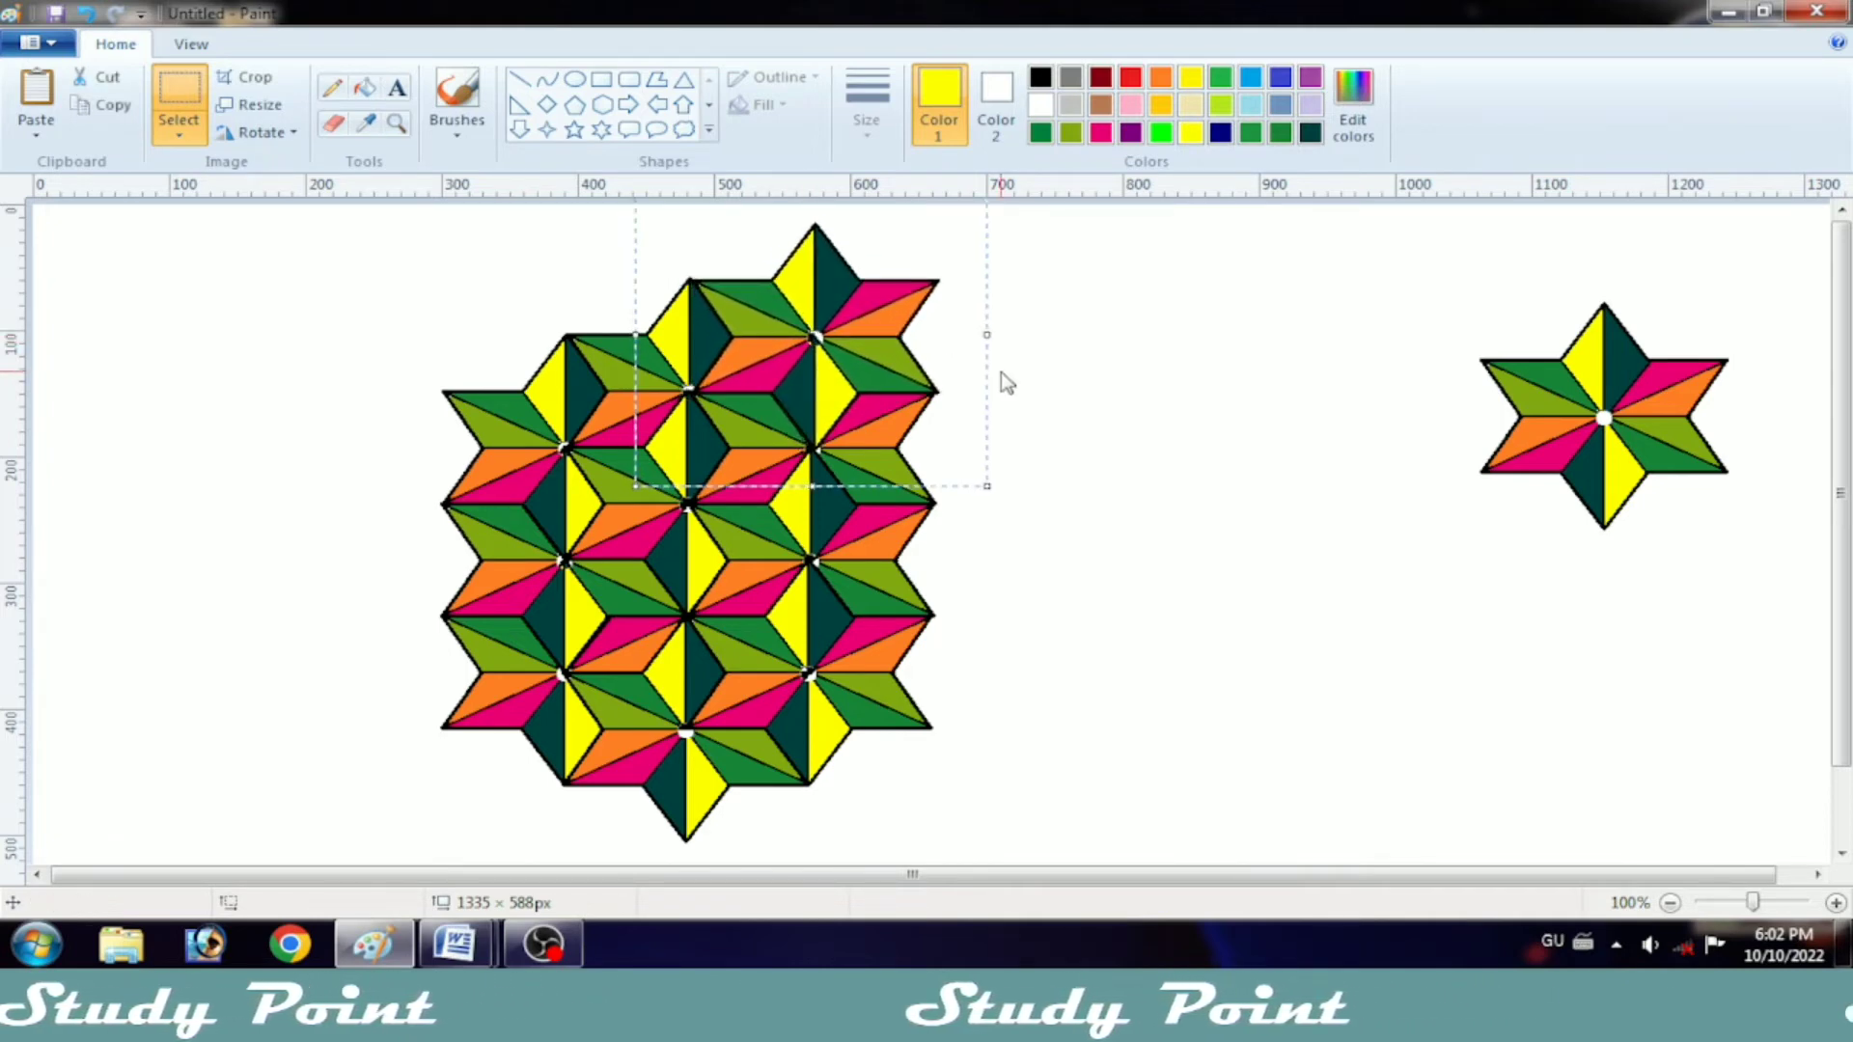
key("Left")
key("Left")
key("Up")
key("Right")
key("Left")
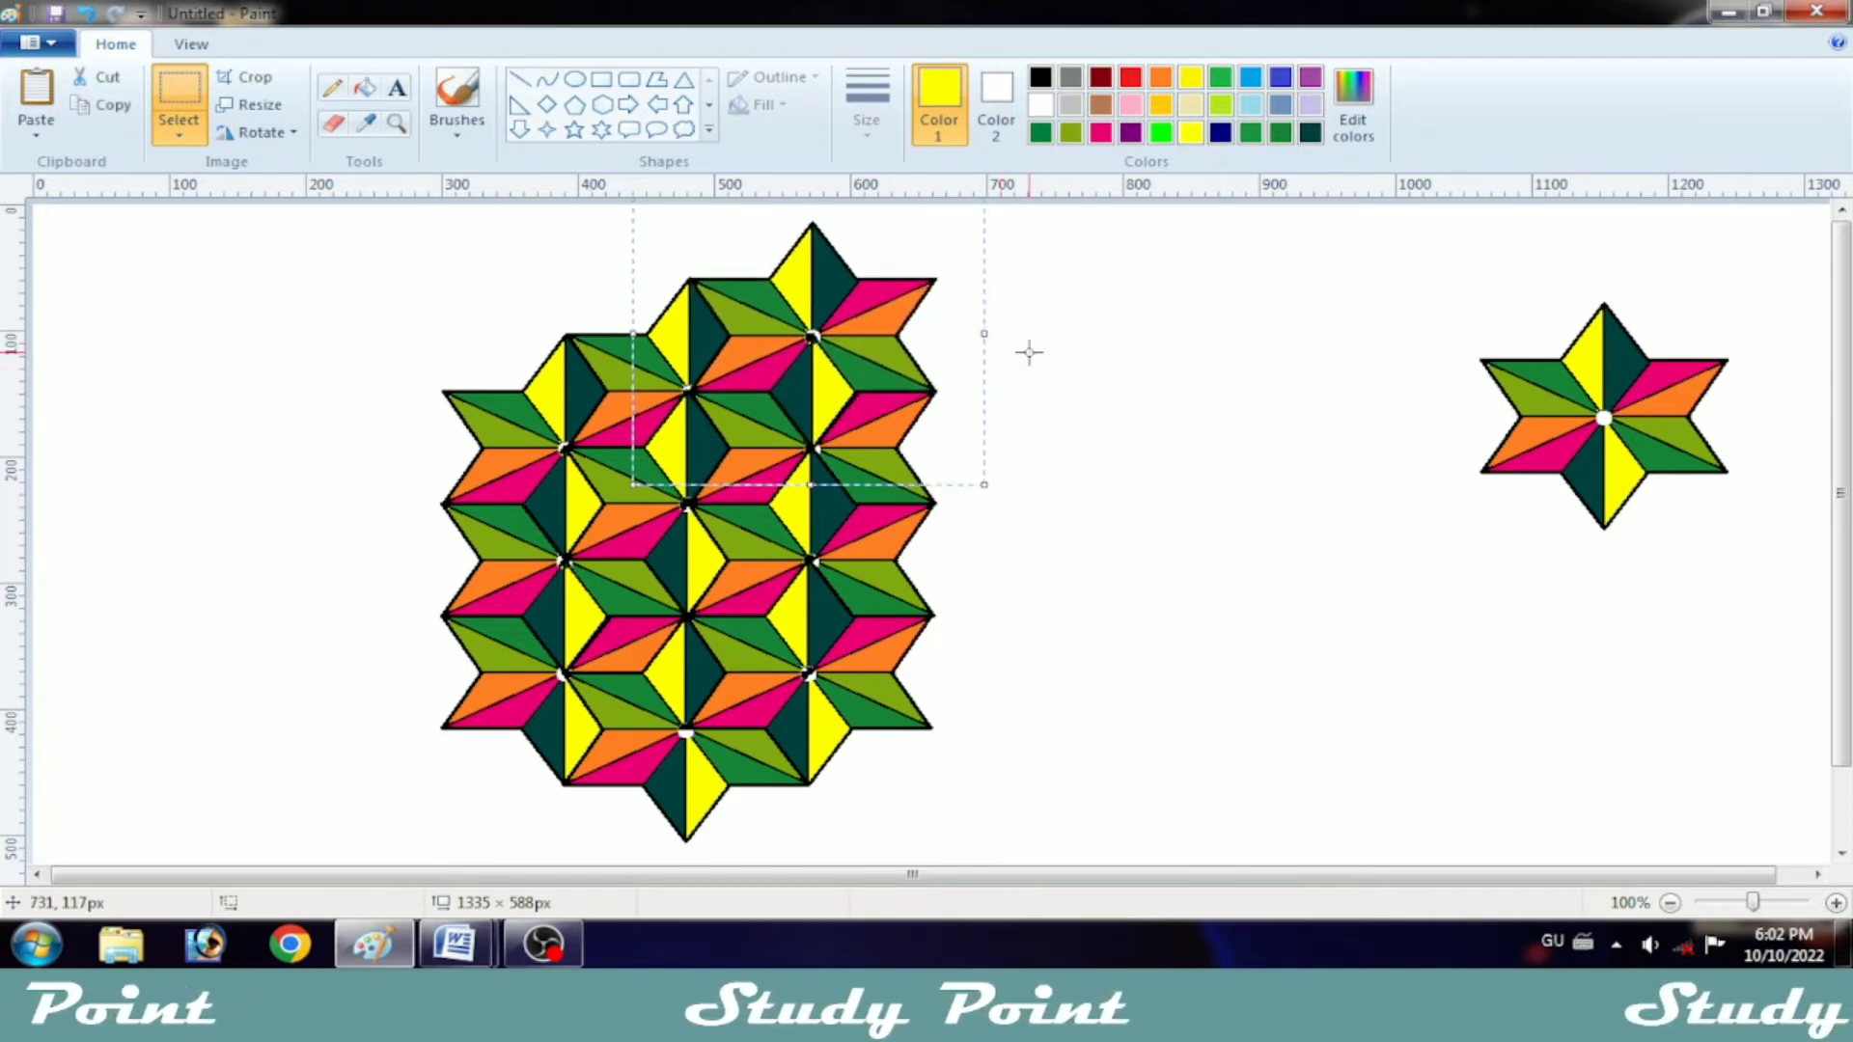
key("Down")
Step: Paste a star to the lower right of the third column's top star, correcting its placement so it lines up as a fourth column
right_click(1033, 394)
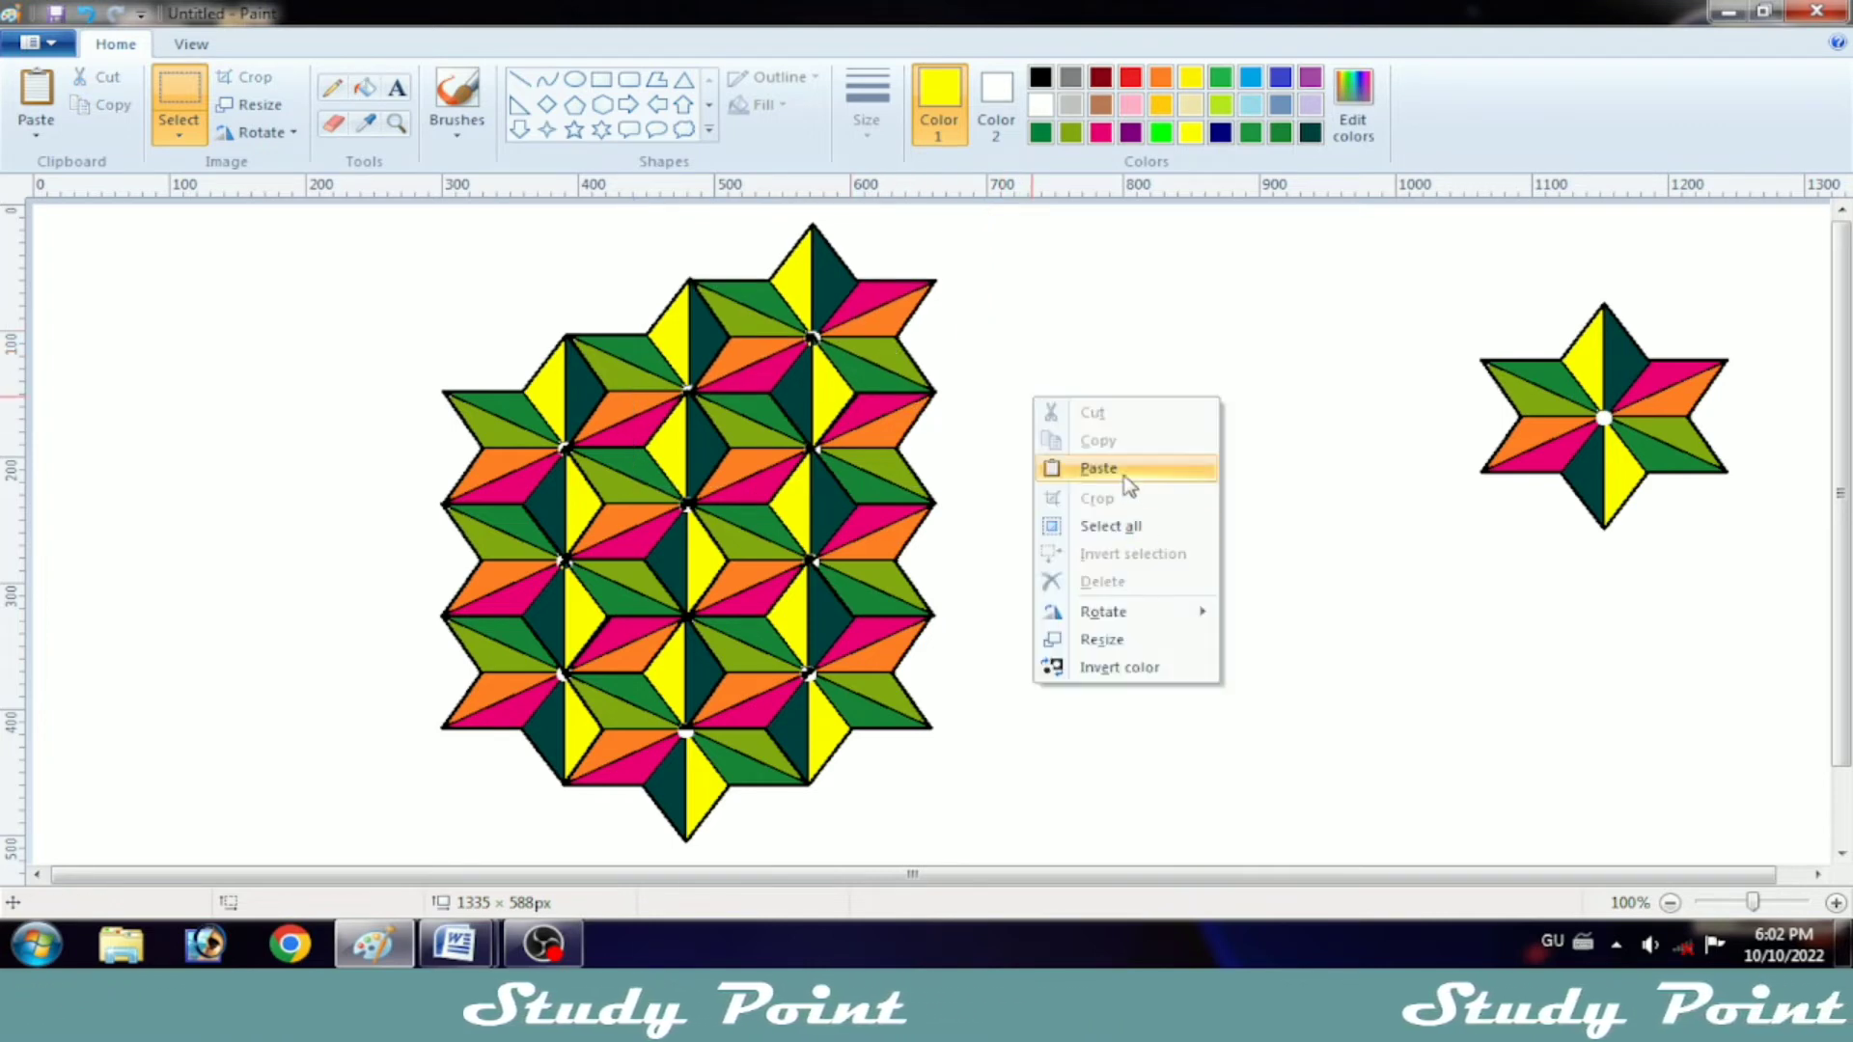
left_click(1081, 472)
left_click_drag(318, 360, 1042, 391)
right_click(1204, 442)
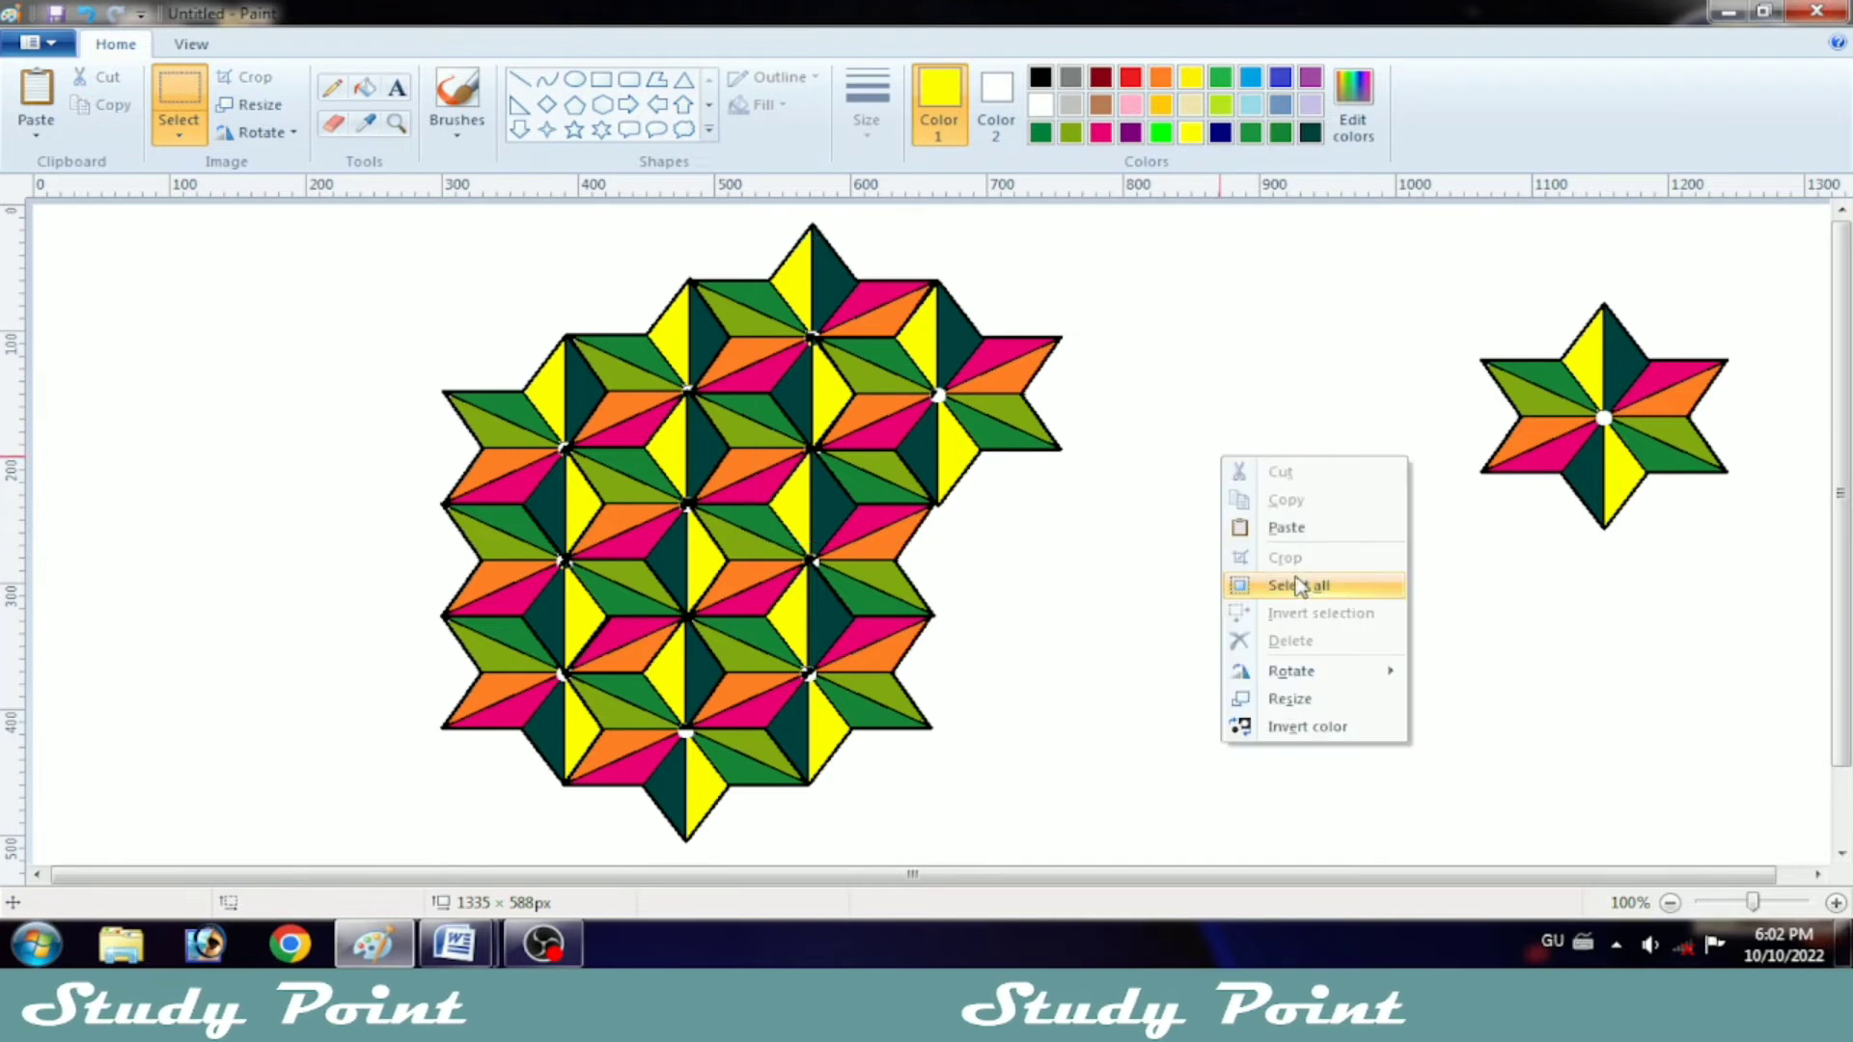
left_click(1274, 640)
key("ctrl+v")
left_click_drag(133, 401, 898, 436)
key("Right")
key("Down")
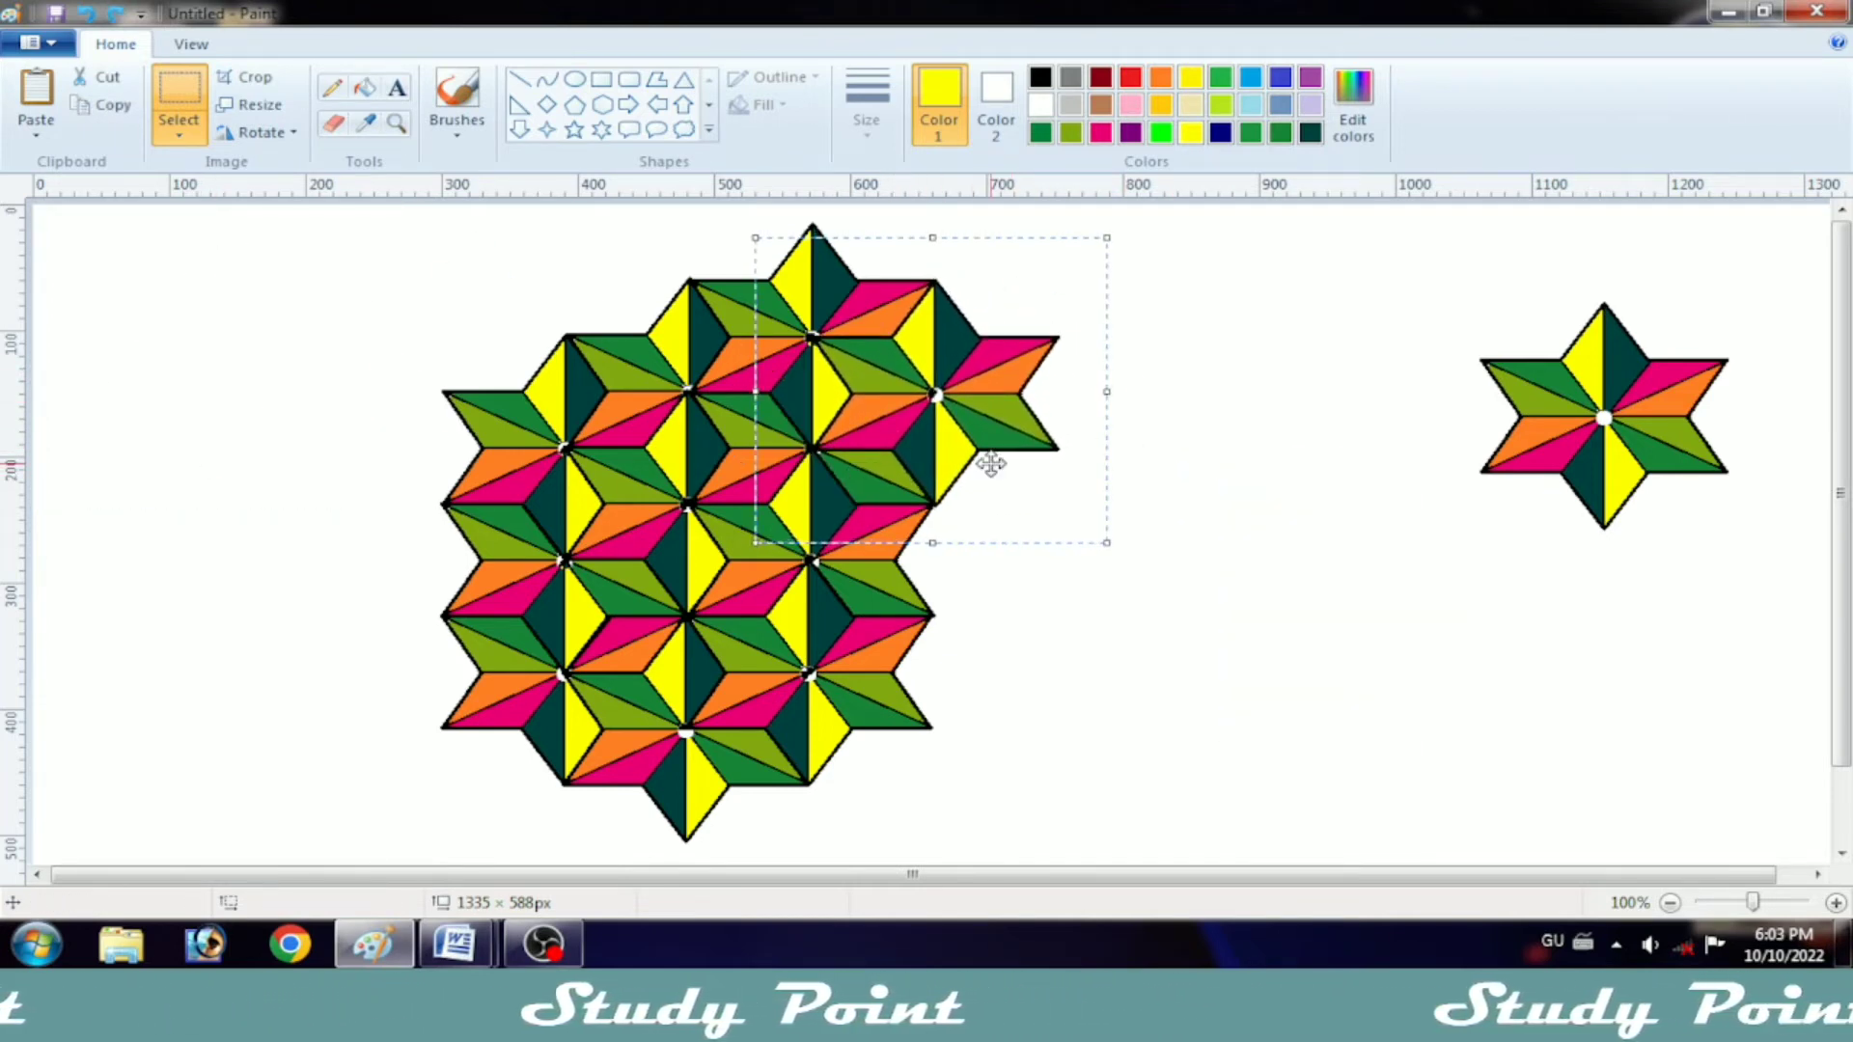
left_click(1140, 513)
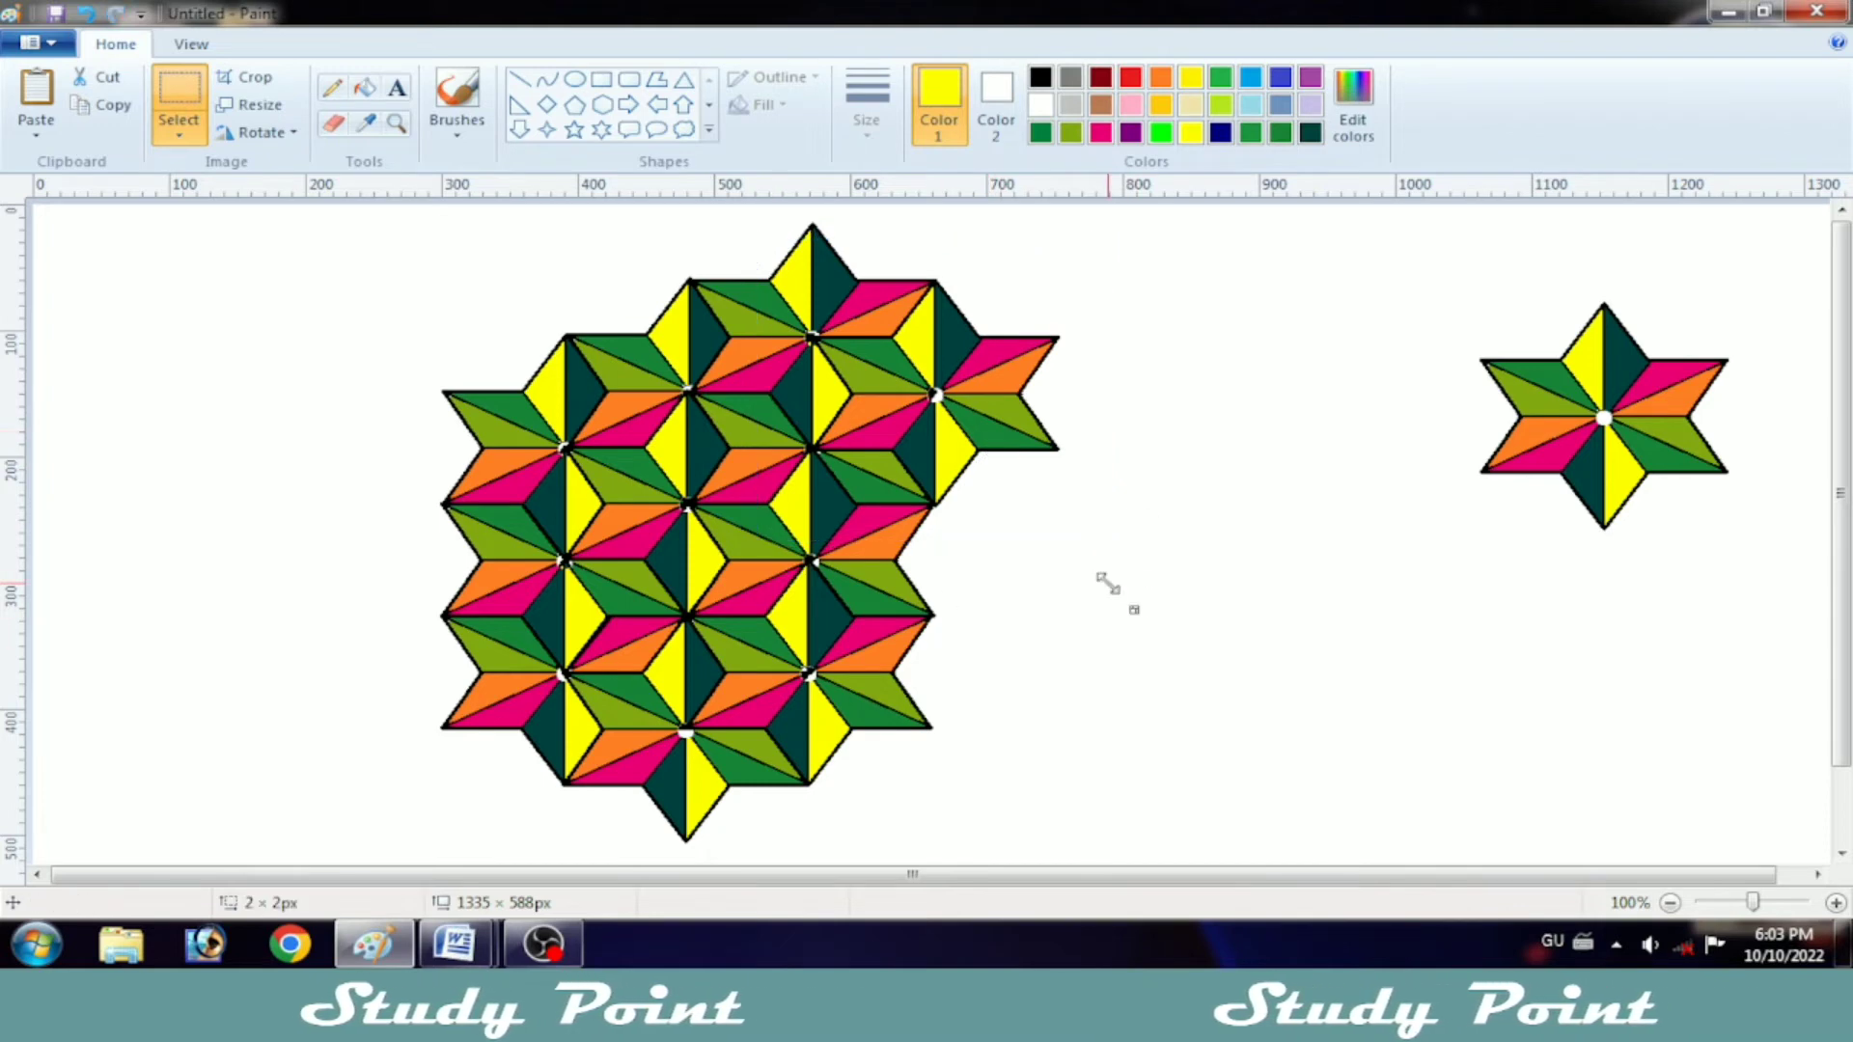
Step: Paste two more stars down the fourth column, each overlapping the lower half of the star above it
right_click(1295, 520)
left_click(1317, 566)
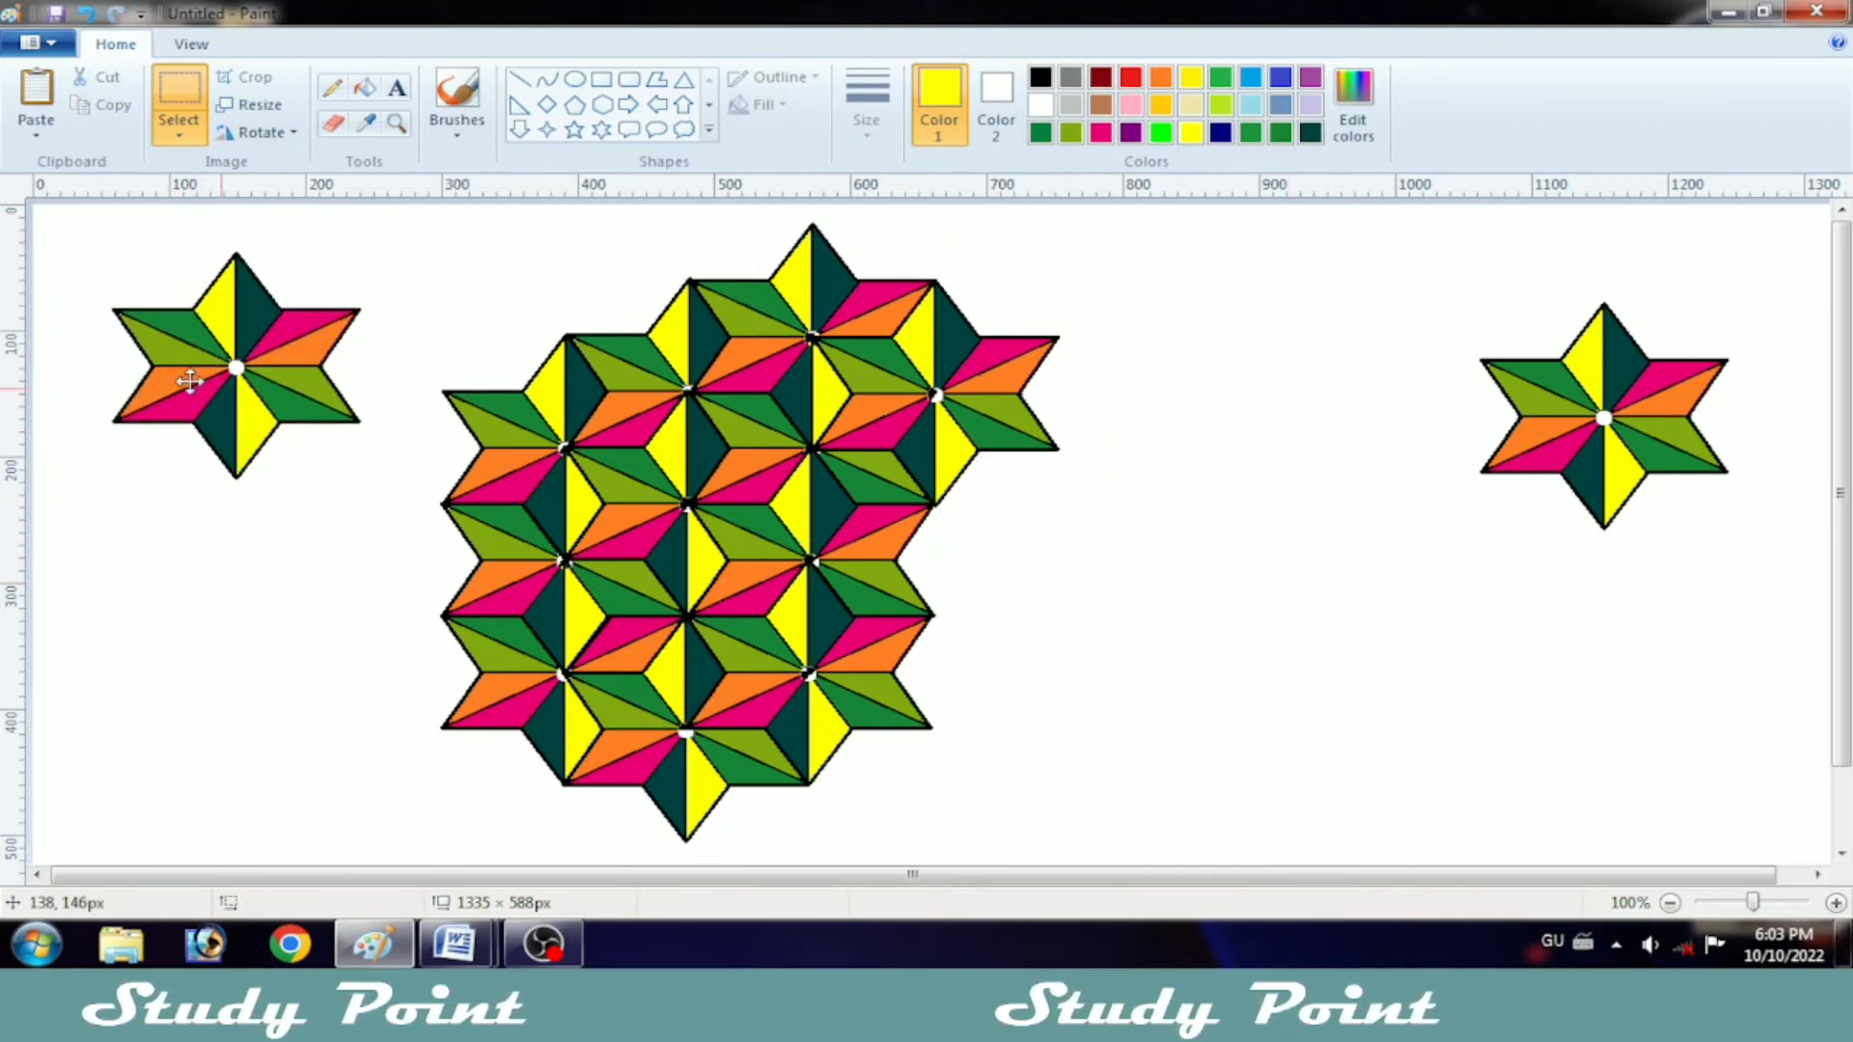
left_click_drag(187, 377, 911, 529)
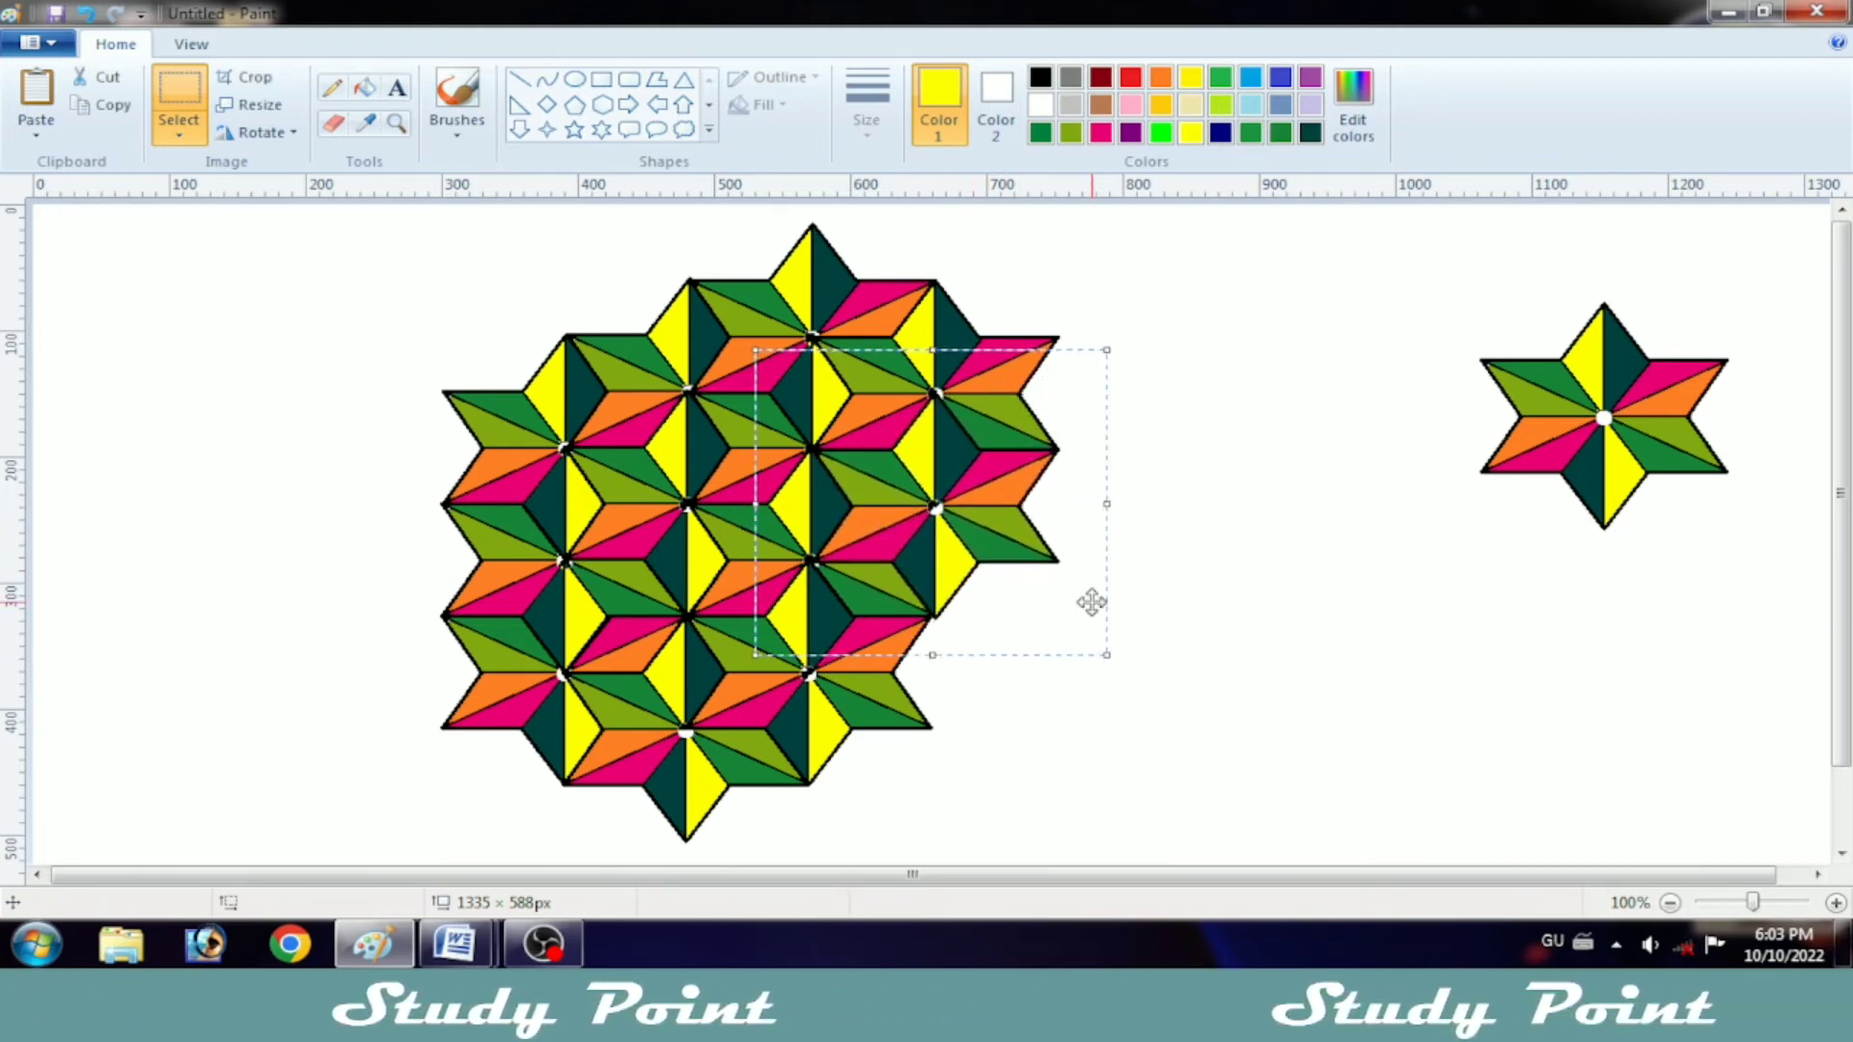
right_click(1239, 569)
left_click(1293, 646)
left_click_drag(100, 326, 973, 625)
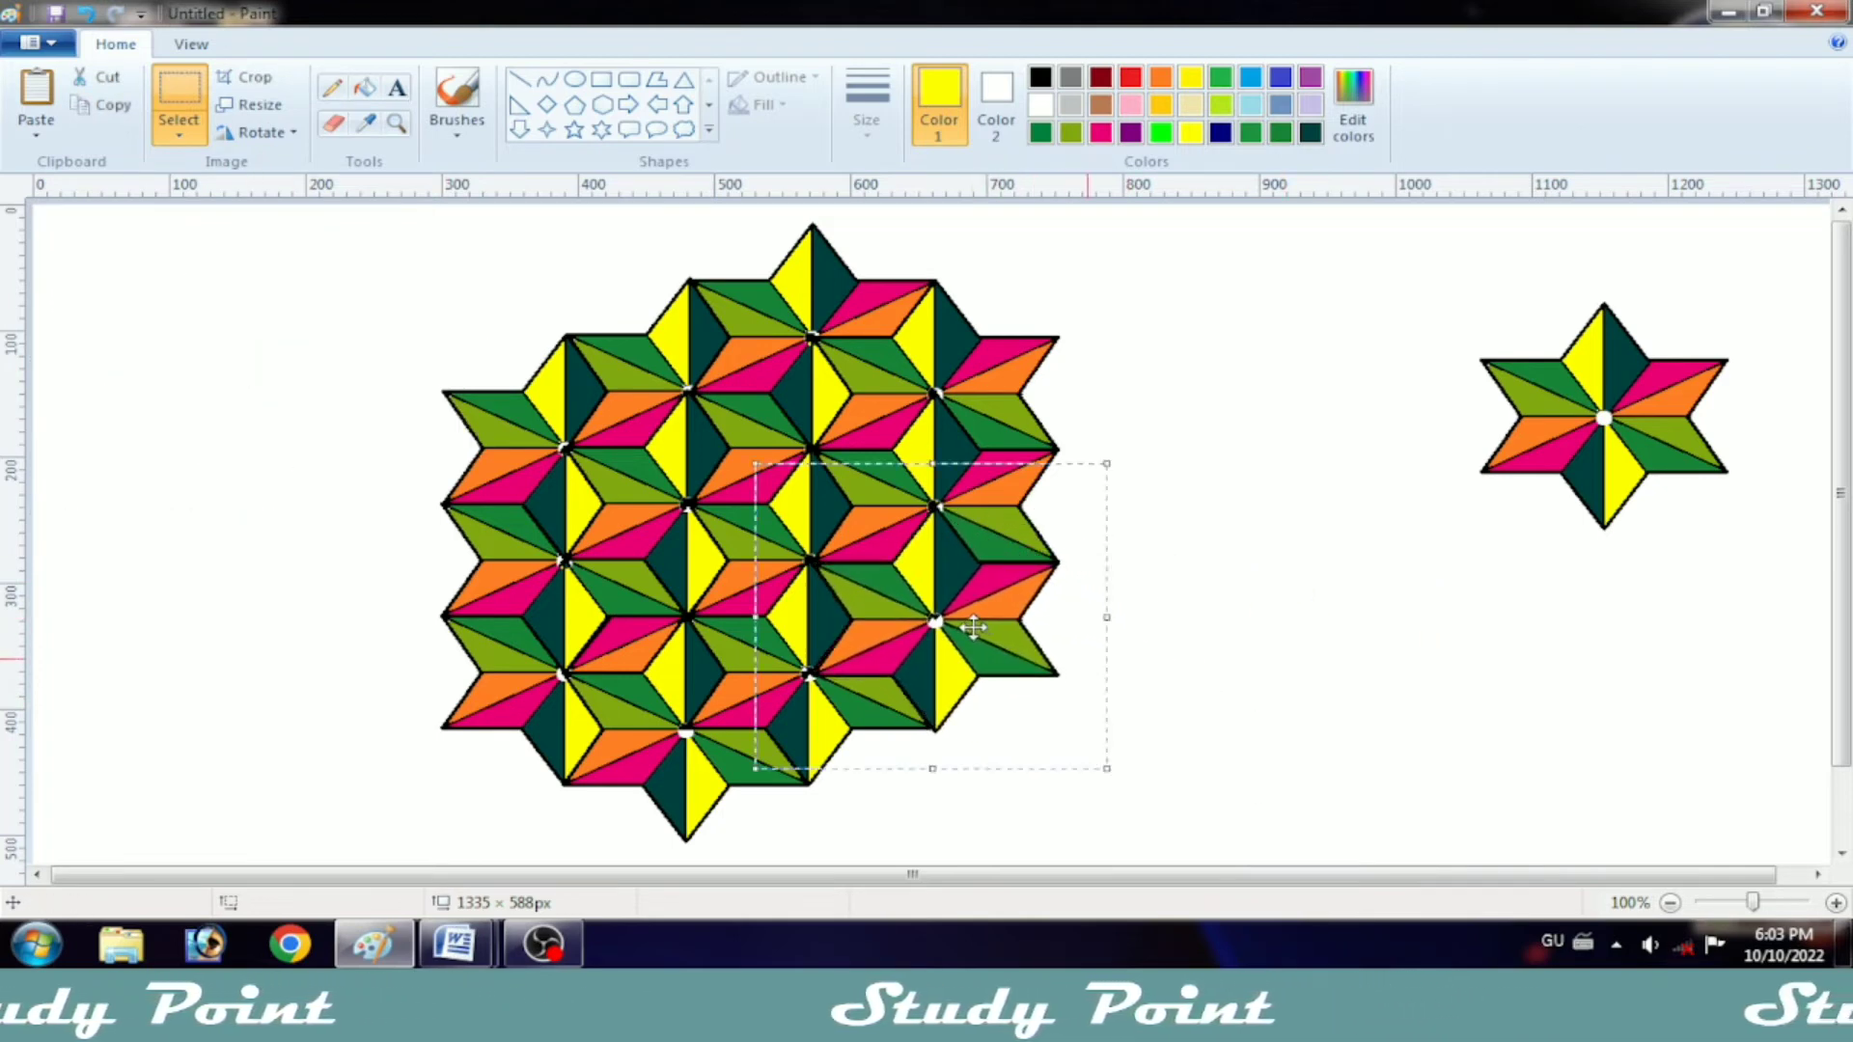
Step: Add a fifth column of two vertically overlapping pasted stars along the right side of the pattern
right_click(1266, 631)
left_click(1328, 683)
left_click_drag(131, 377, 980, 463)
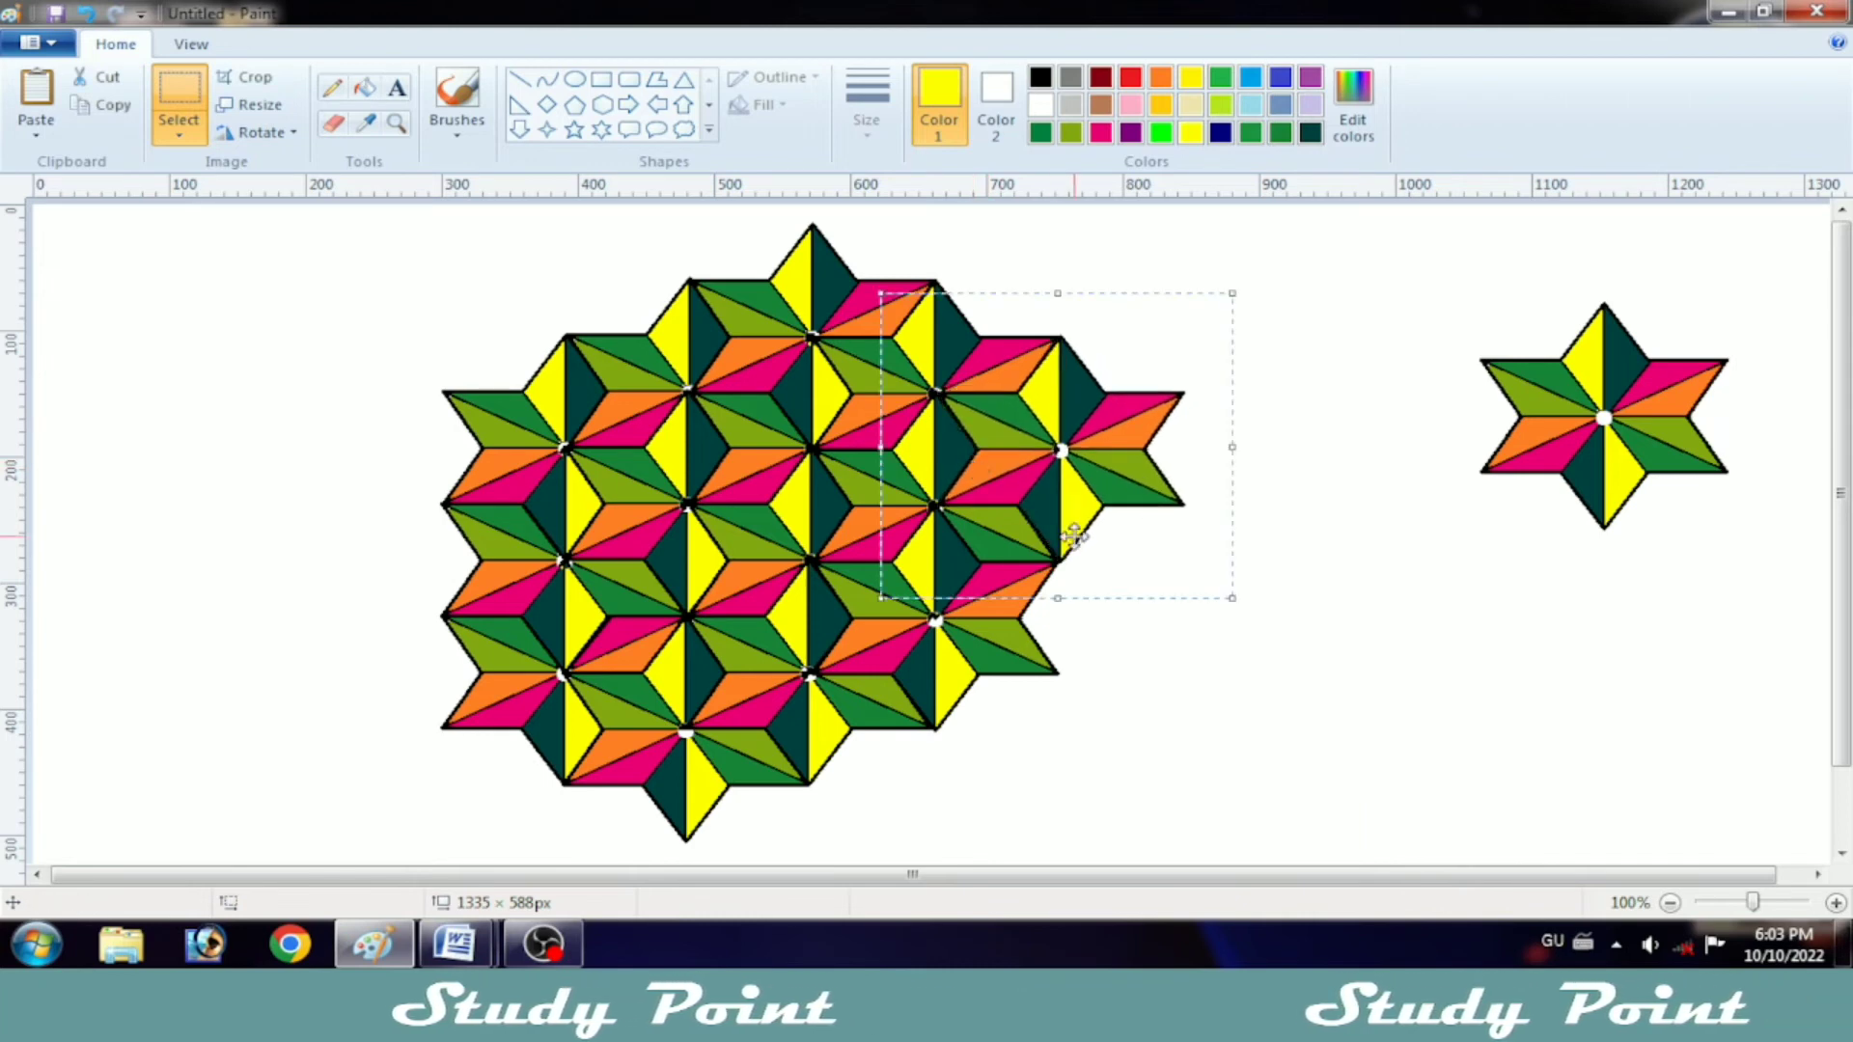
right_click(1027, 488)
left_click(1129, 569)
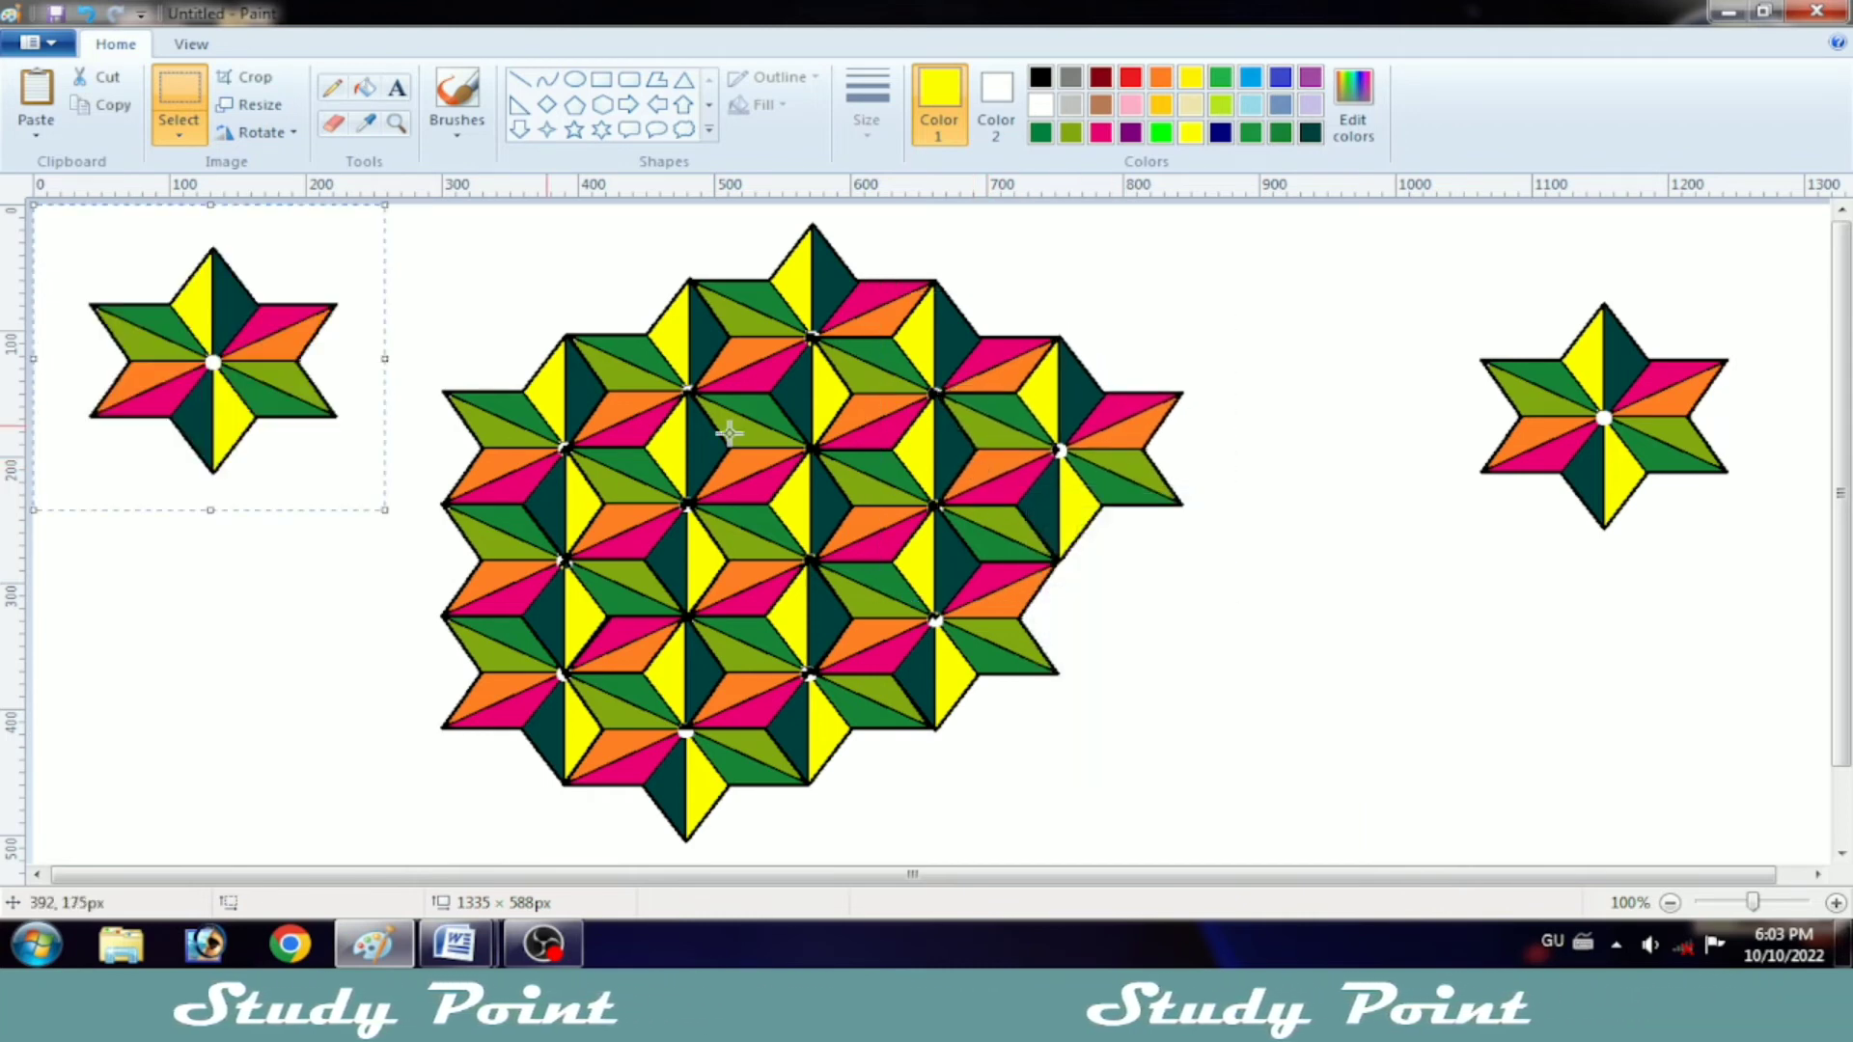
left_click_drag(212, 366, 1061, 567)
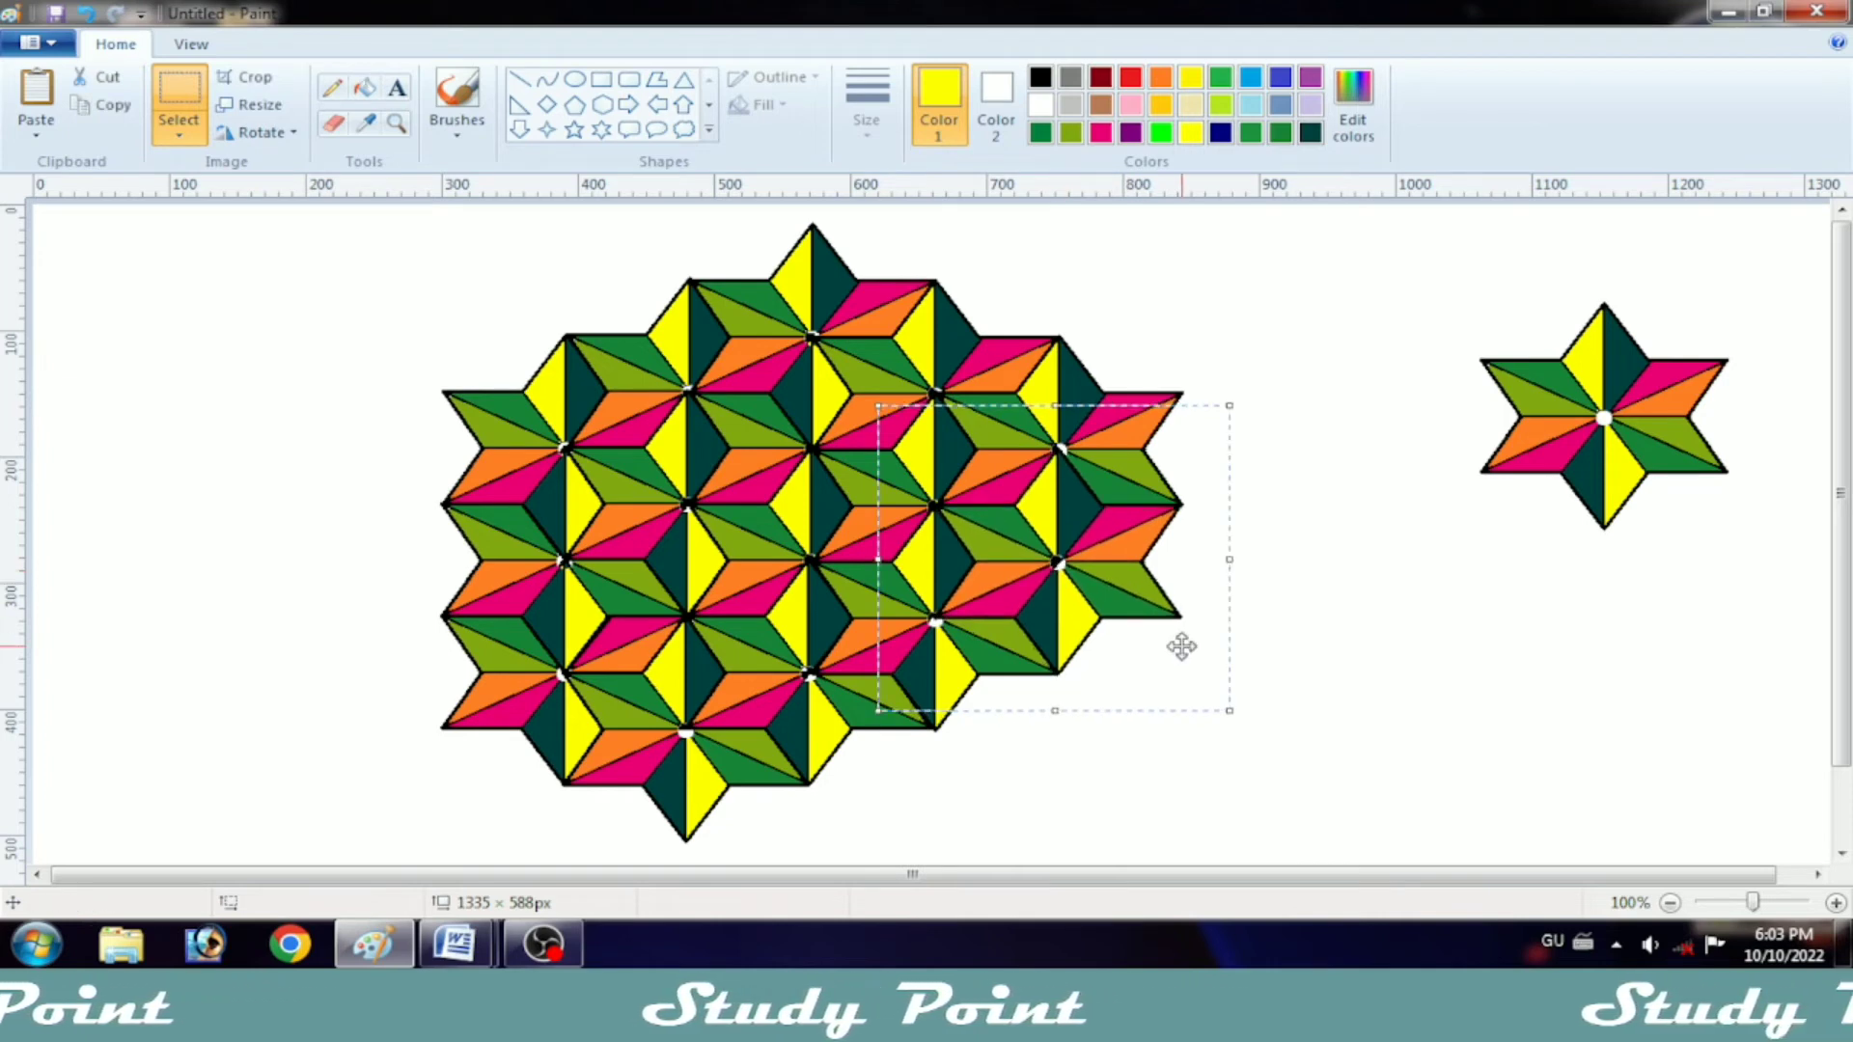
left_click(1344, 686)
Step: Paste a star at the bottom centre of the pattern, below the third column, and align it with the neighbouring stars
right_click(1198, 579)
left_click(1245, 662)
left_click_drag(138, 490, 783, 792)
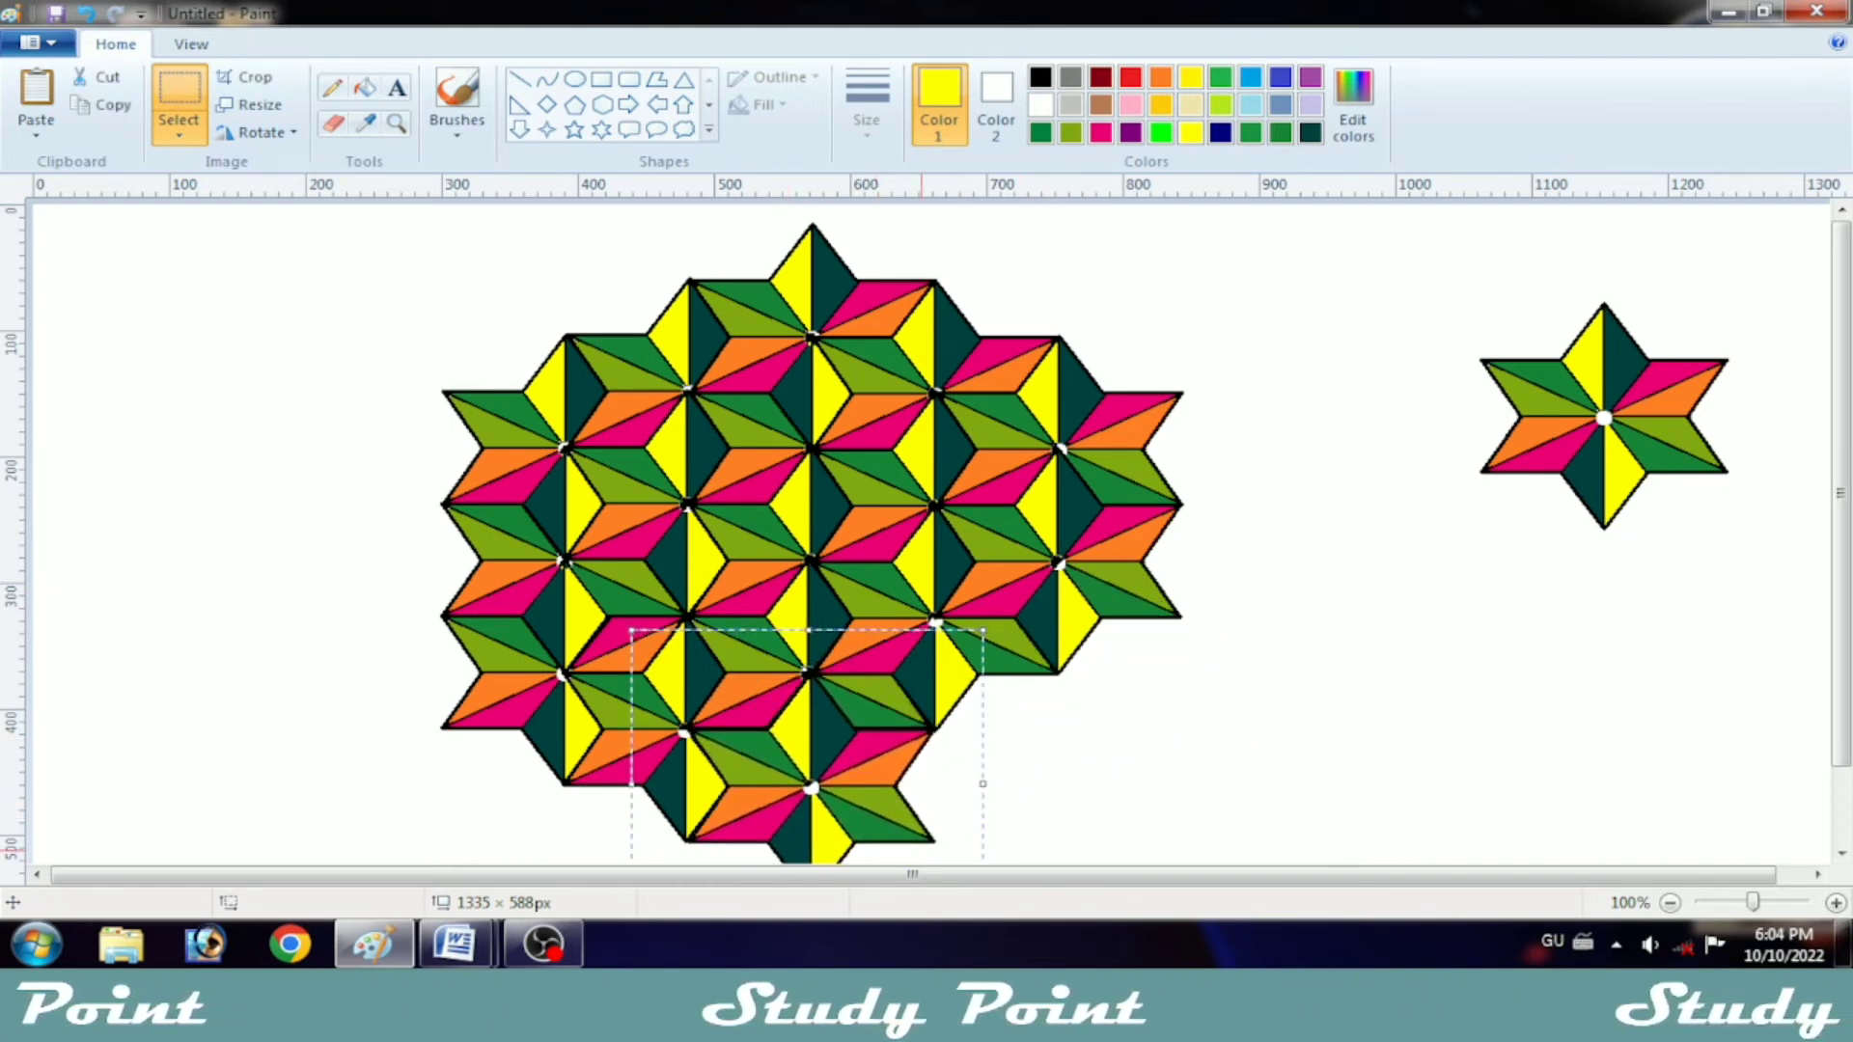
scroll(931, 531, "down", 1)
scroll(1514, 798, "down", 2)
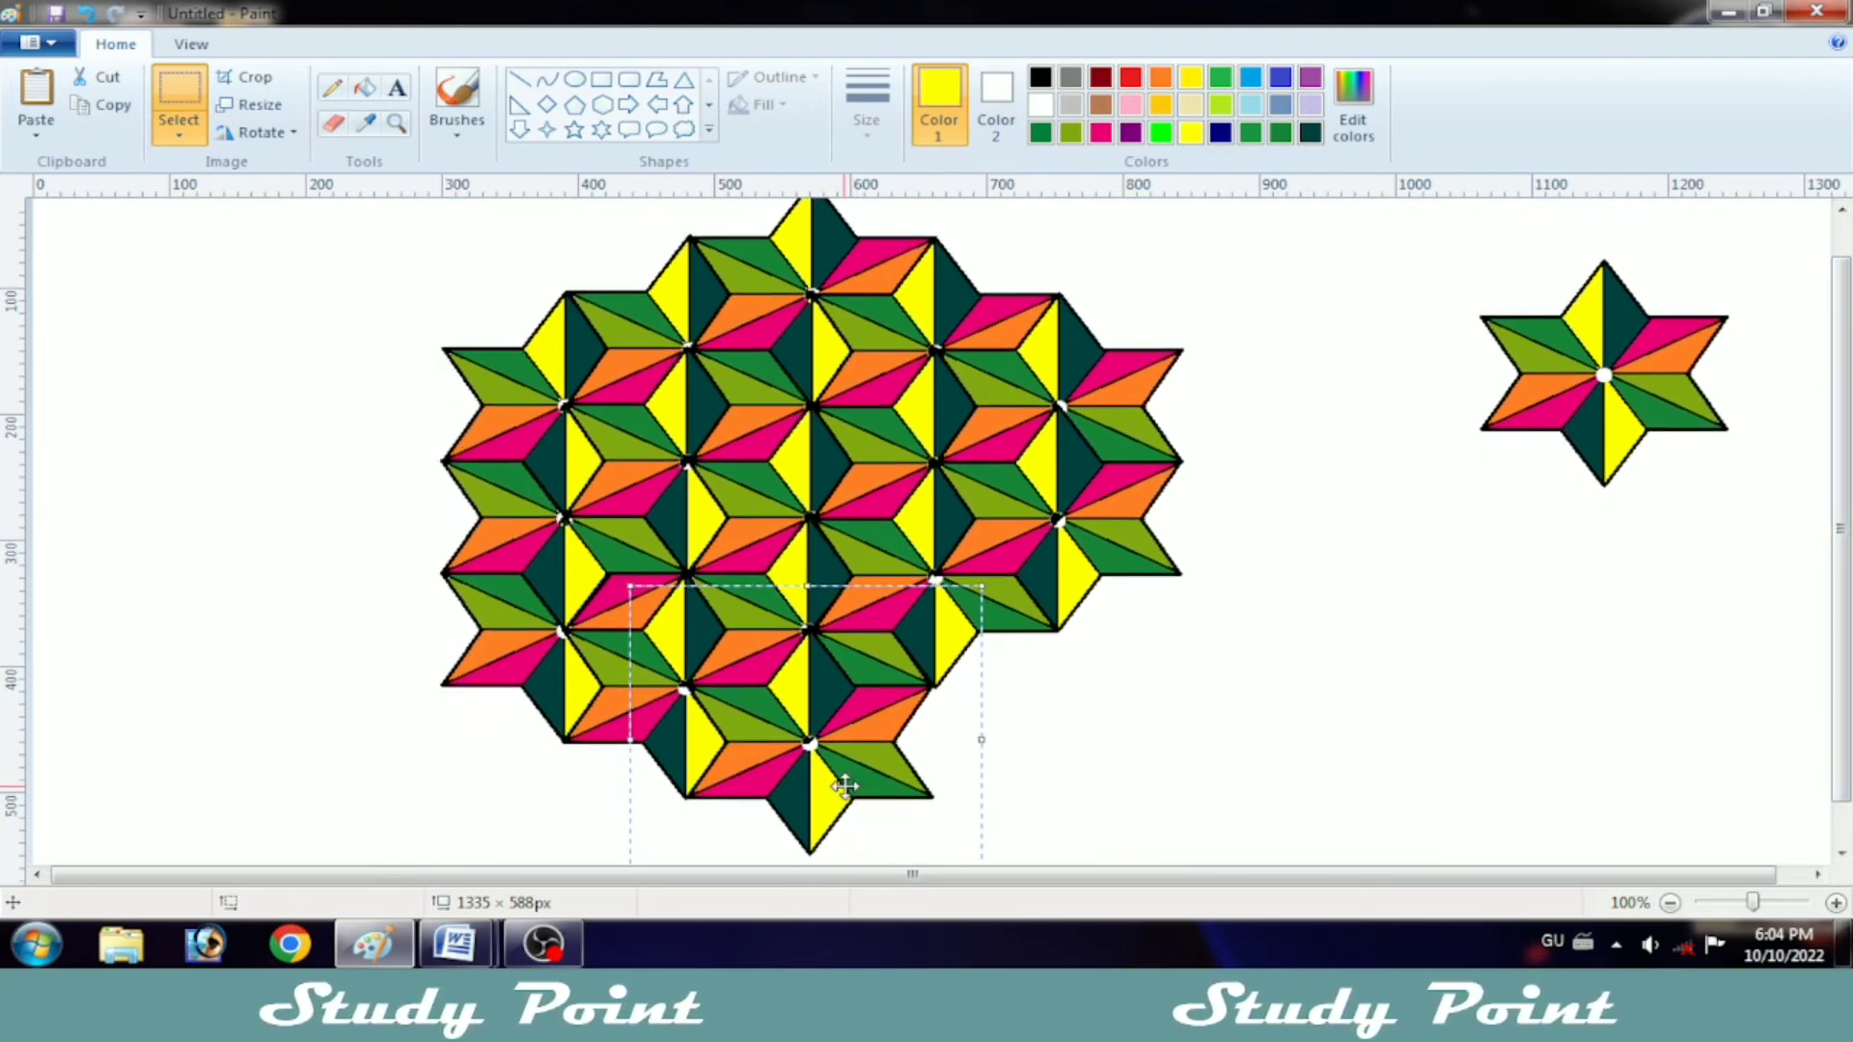
Step: Complete the pattern's lower-right edge by pasting one star at the bottom of the fourth column and one at the bottom of the fifth
right_click(1137, 703)
left_click(1214, 484)
left_click_drag(191, 329, 917, 649)
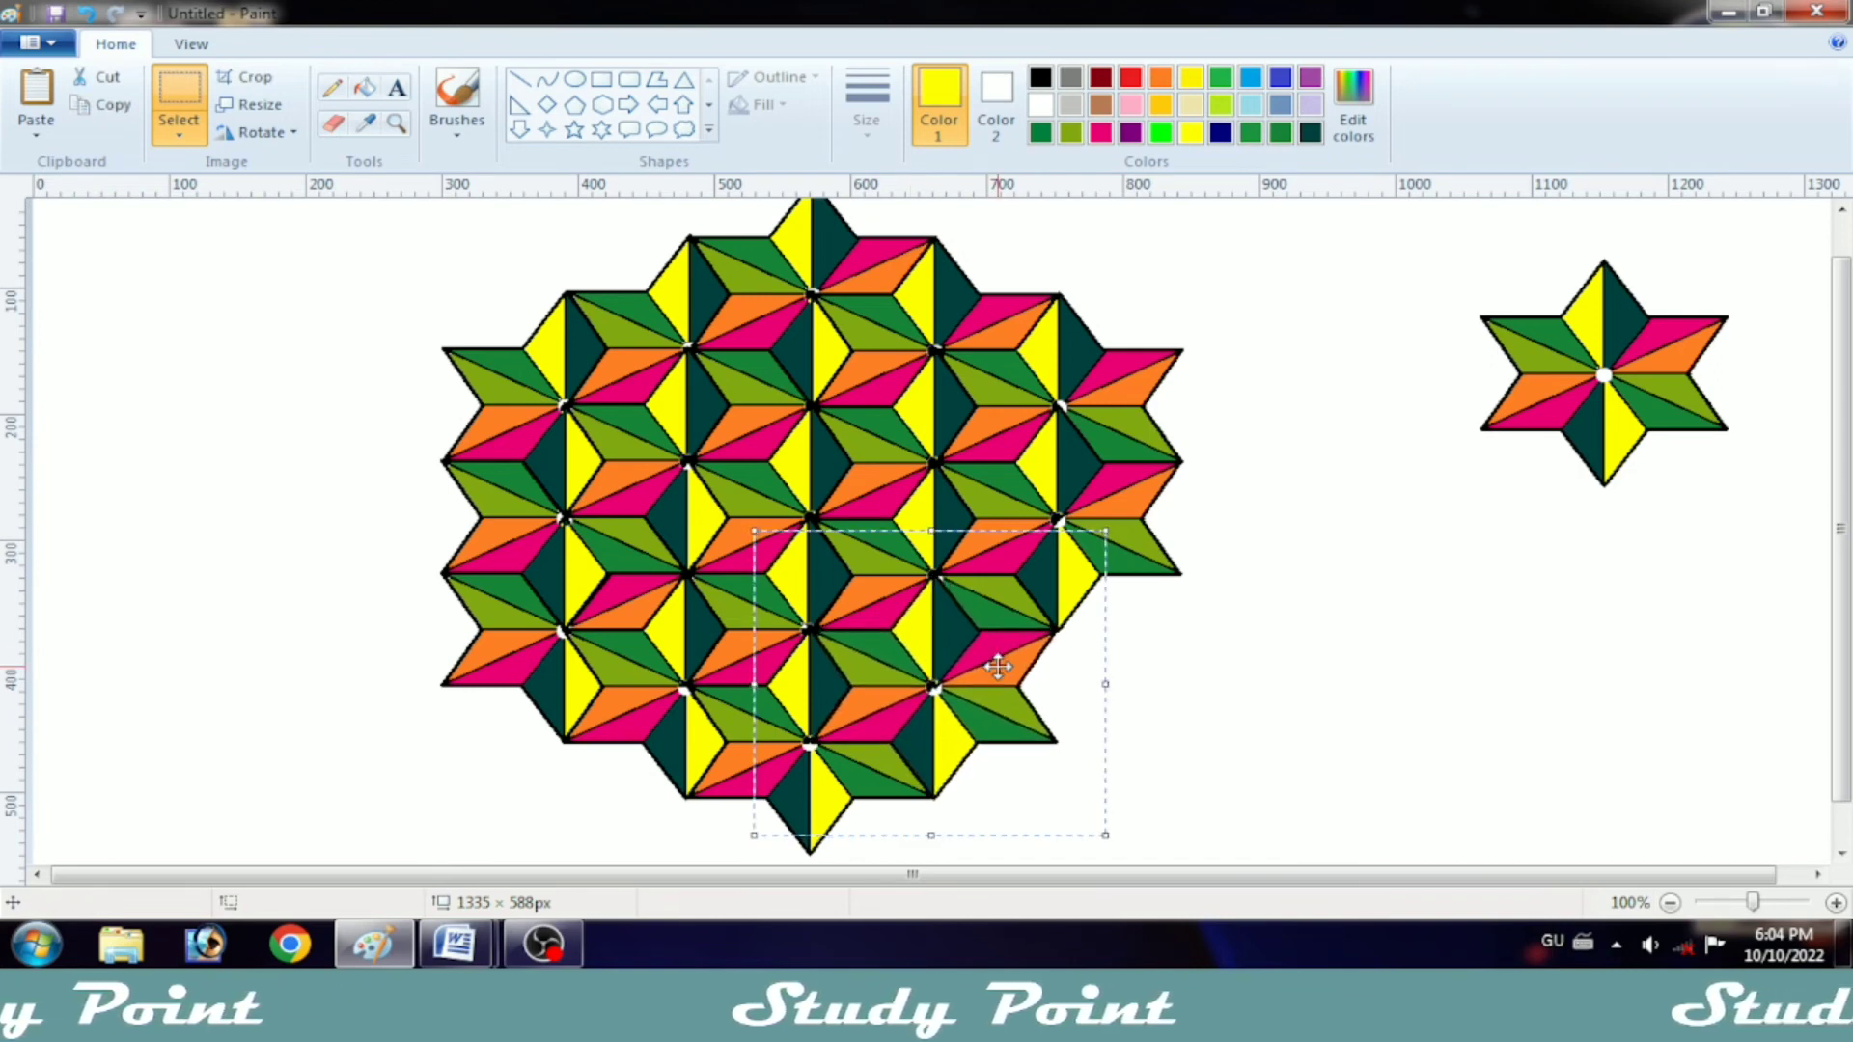
right_click(1299, 660)
left_click(1360, 448)
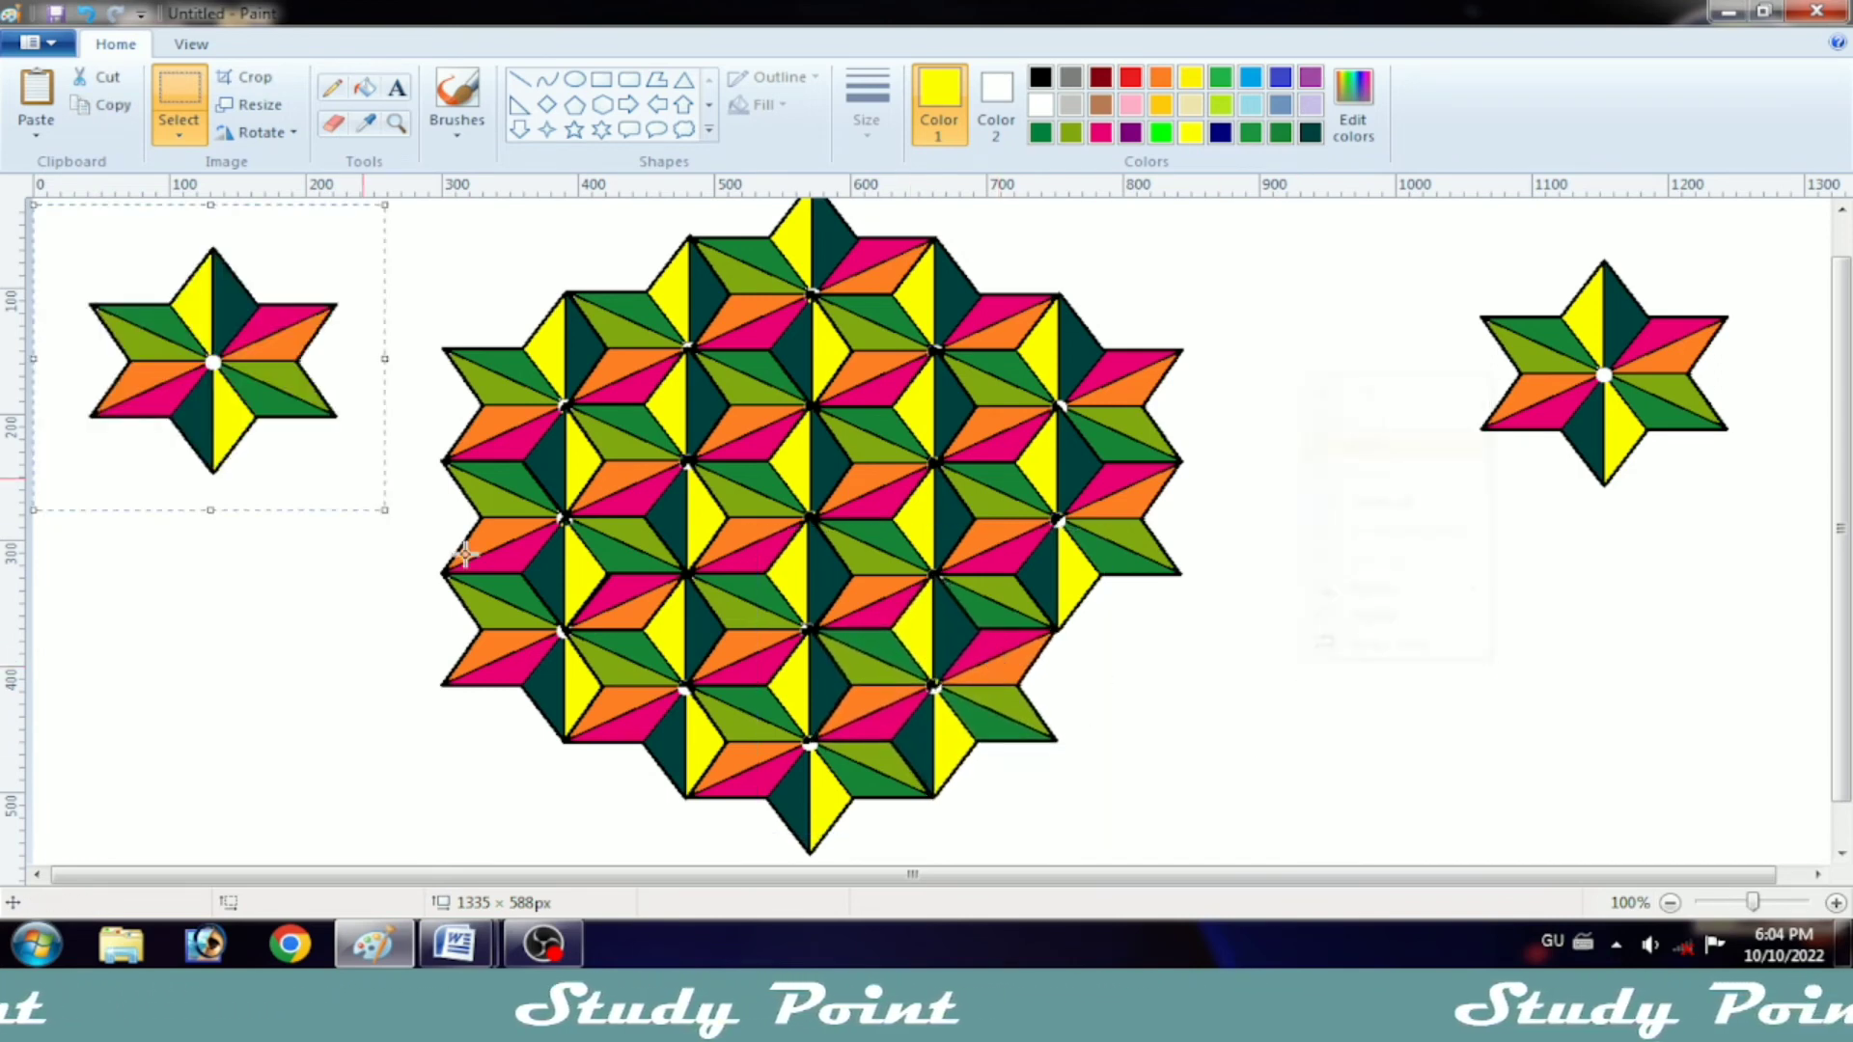
left_click_drag(269, 394, 1112, 664)
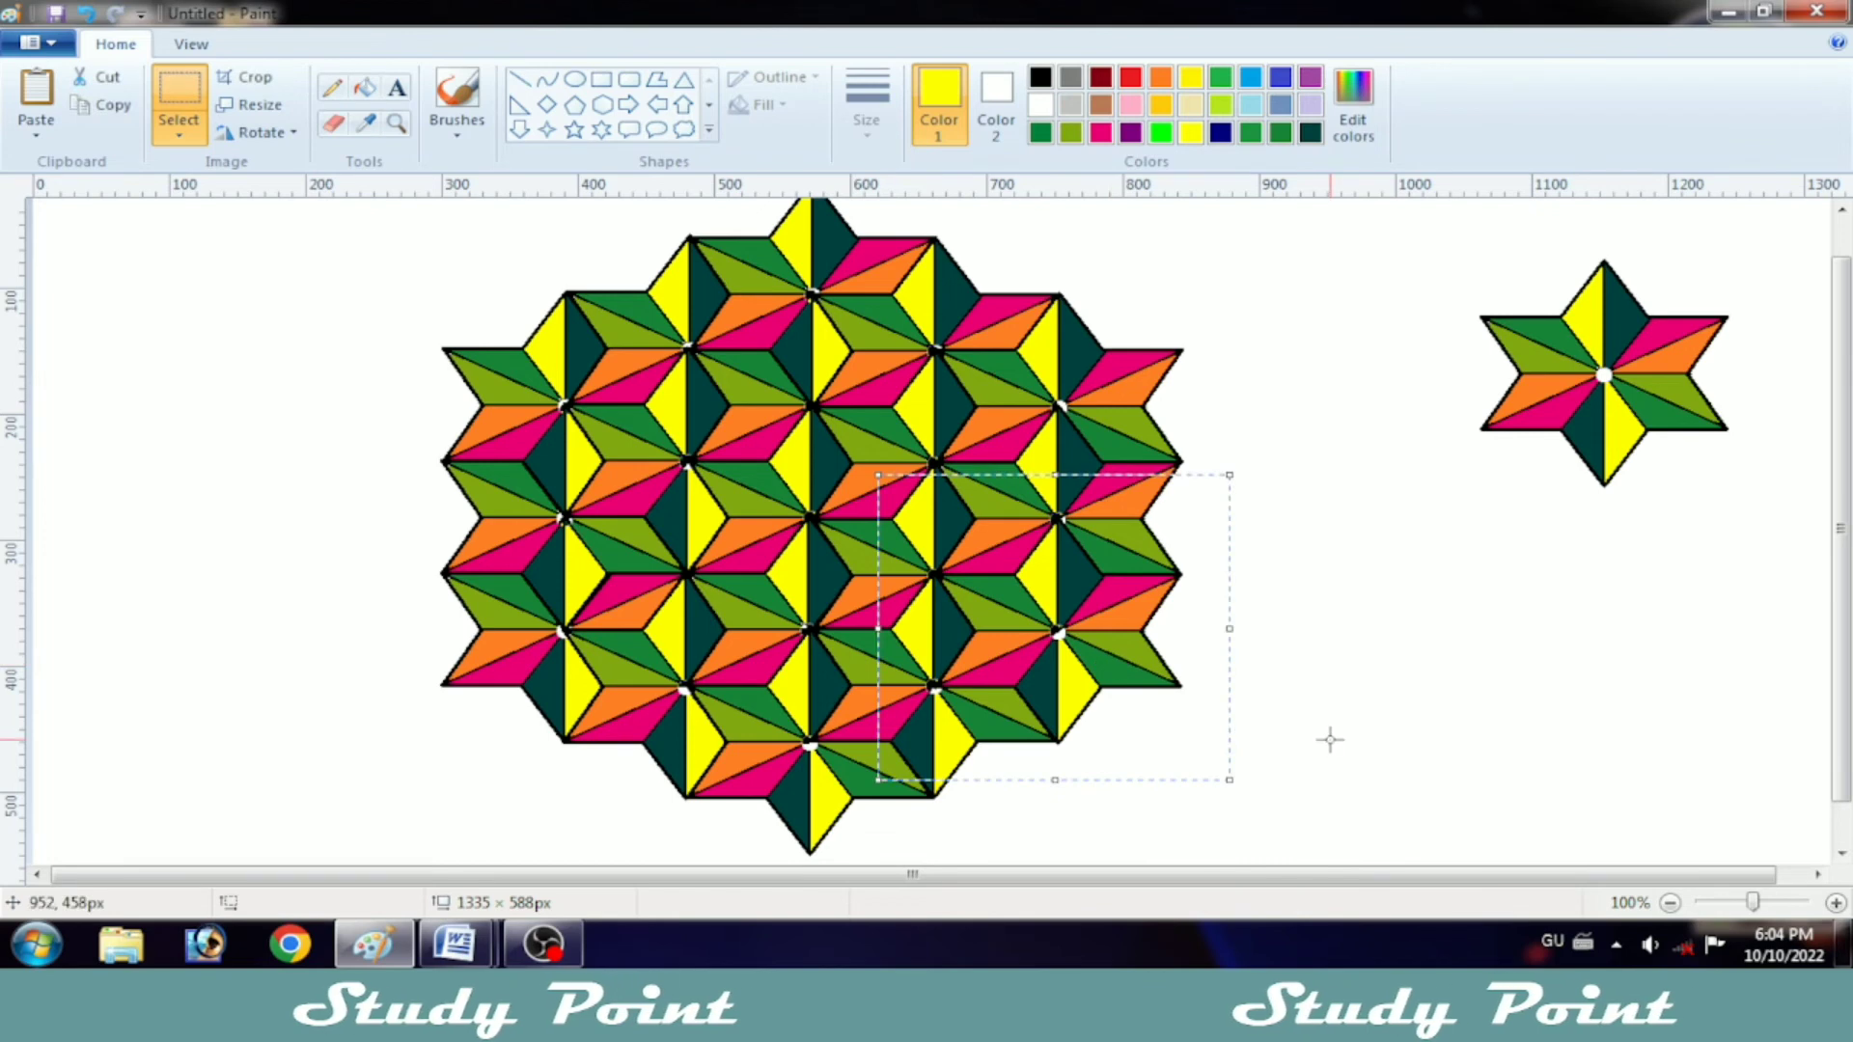
left_click(1377, 723)
Step: Select the spare star standing to the right of the pattern and delete it
scroll(1348, 752, "up", 1)
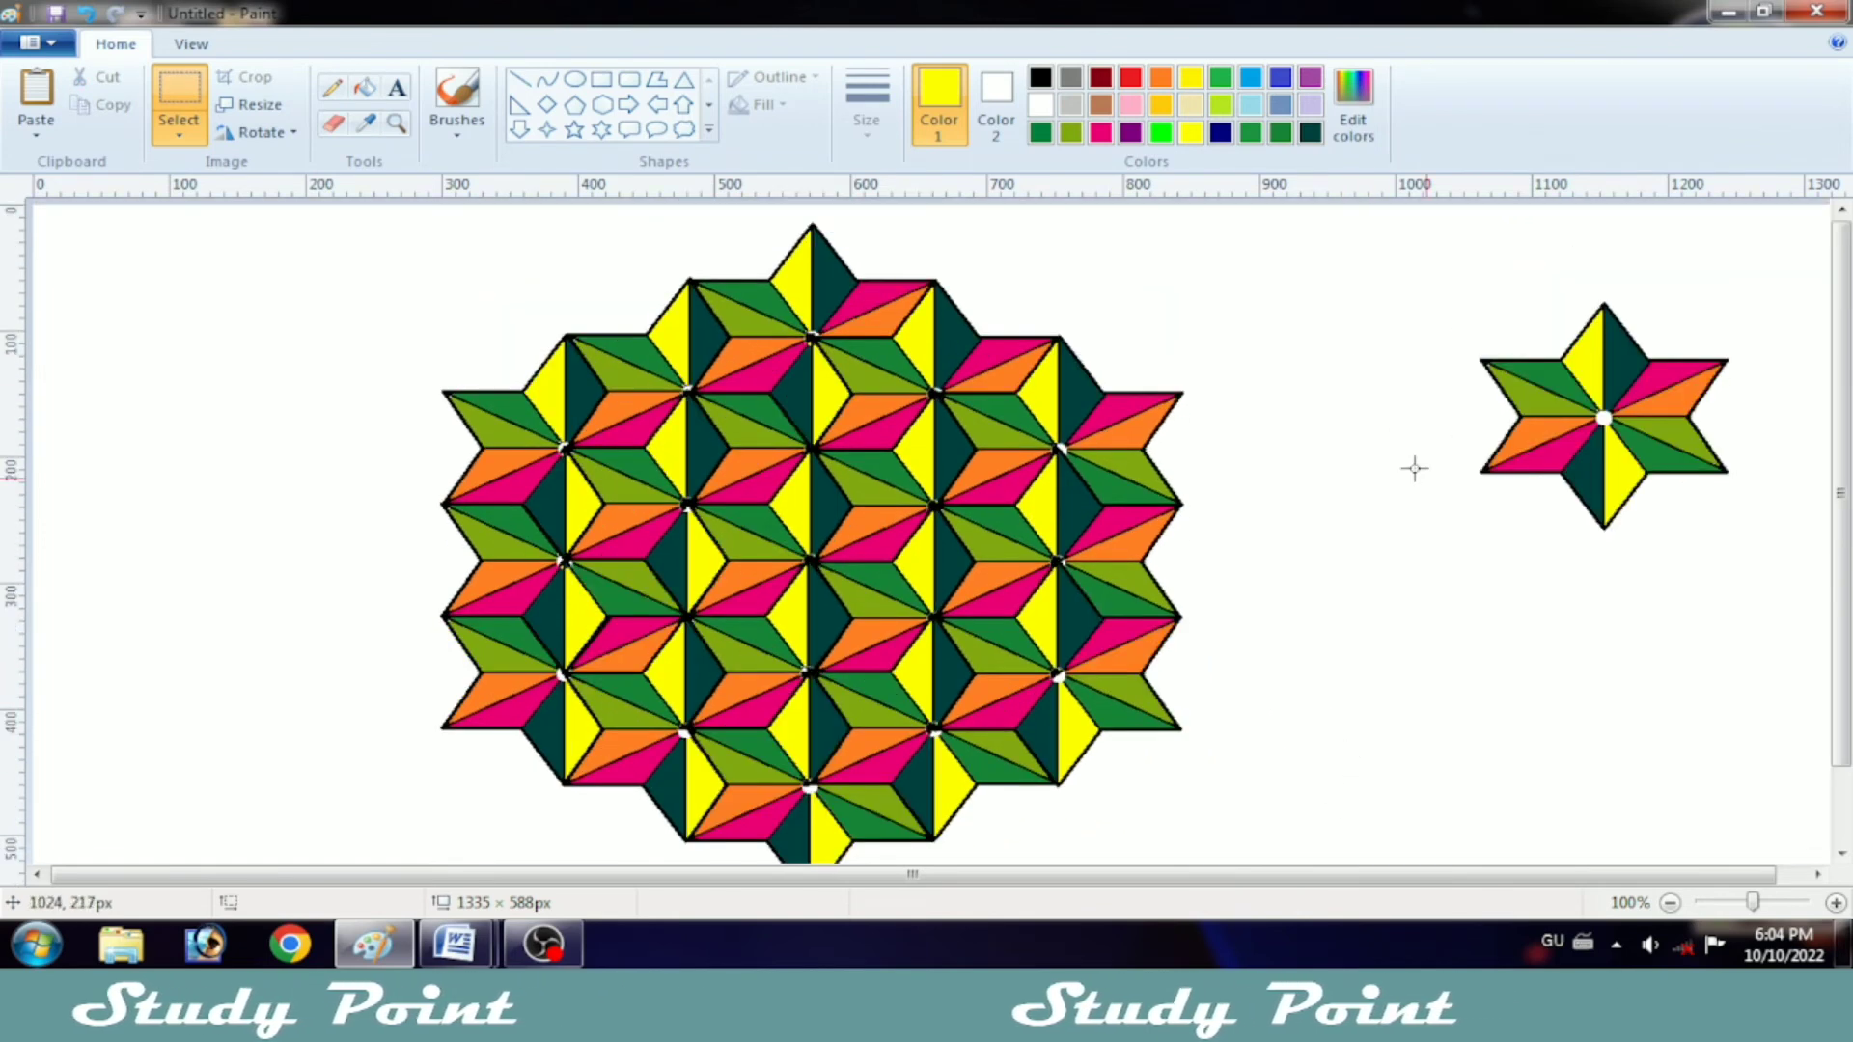
left_click_drag(1787, 559, 1848, 603)
left_click_drag(1639, 456, 1649, 529)
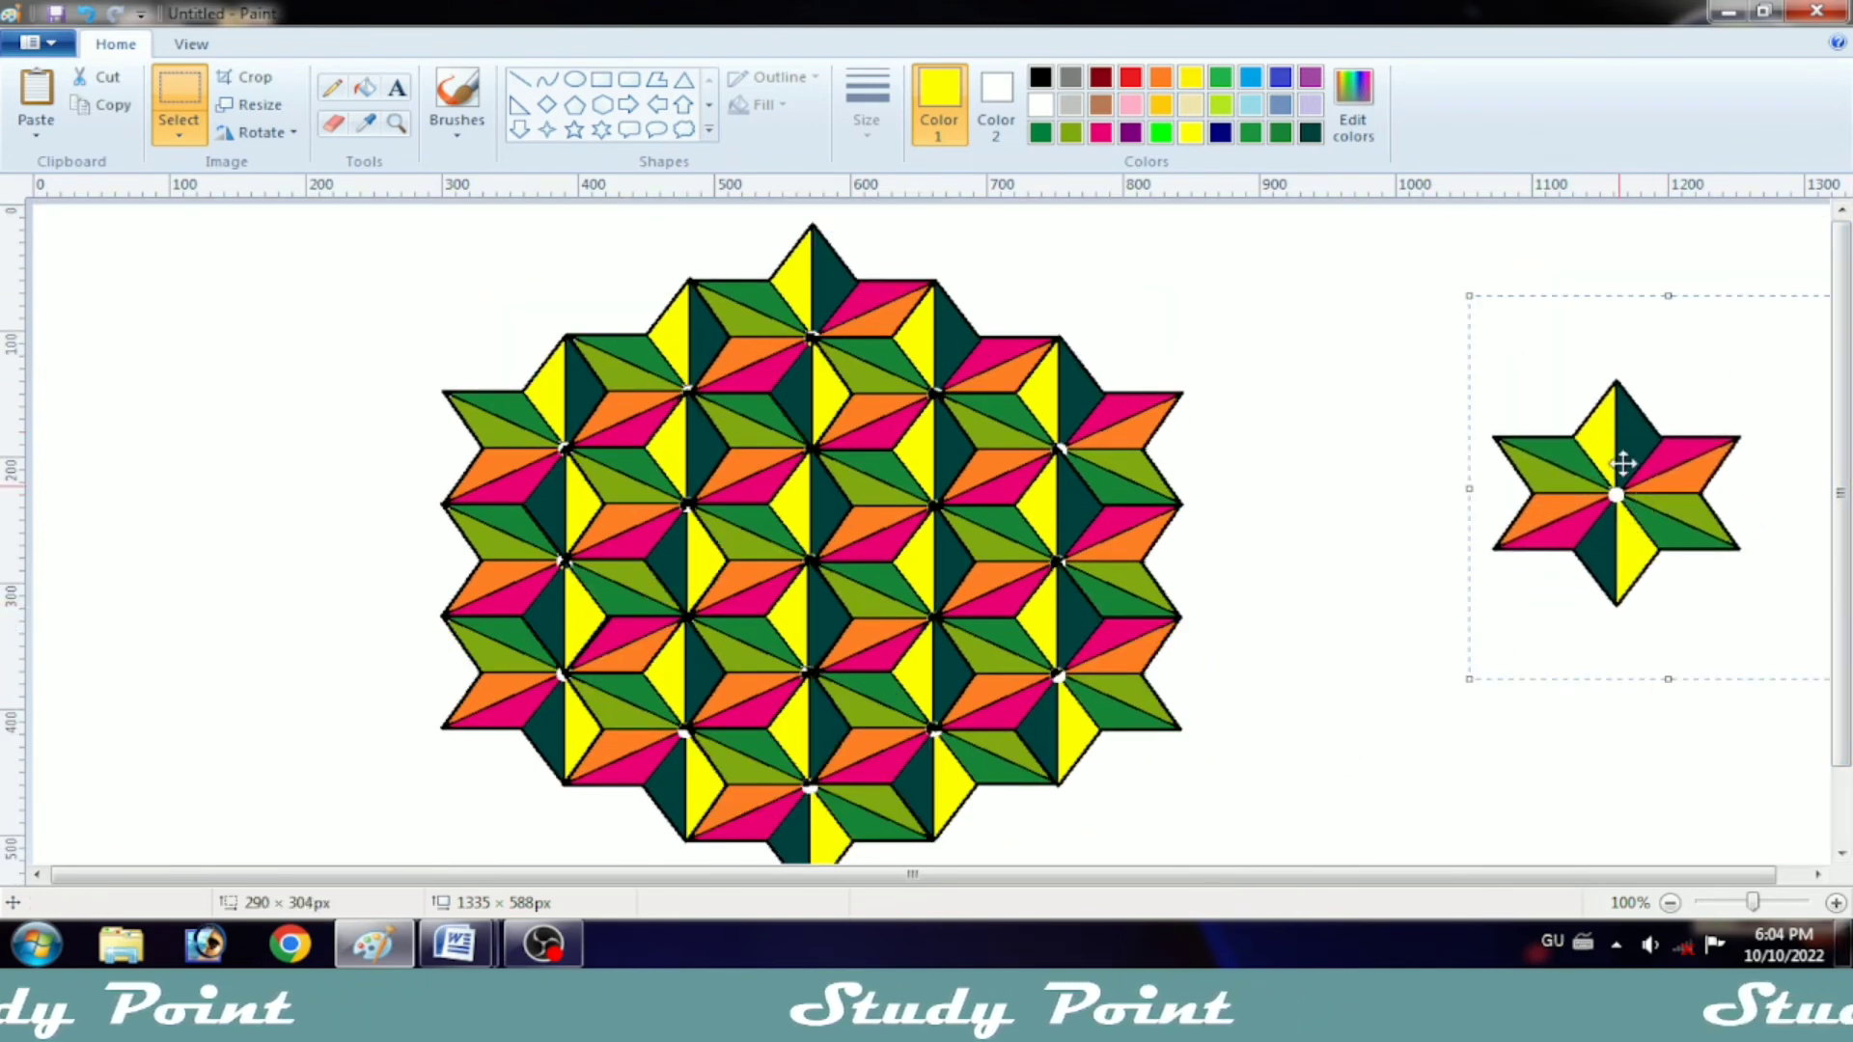
key("Delete")
Step: Select the whole star pattern, move it right to the middle of the canvas, and nudge it slightly up and left
left_click_drag(1841, 451, 1840, 467)
left_click(257, 133)
left_click(338, 403)
mouse_move(261, 210)
left_mouse_down()
mouse_move(885, 297)
mouse_move(1328, 926)
left_mouse_up()
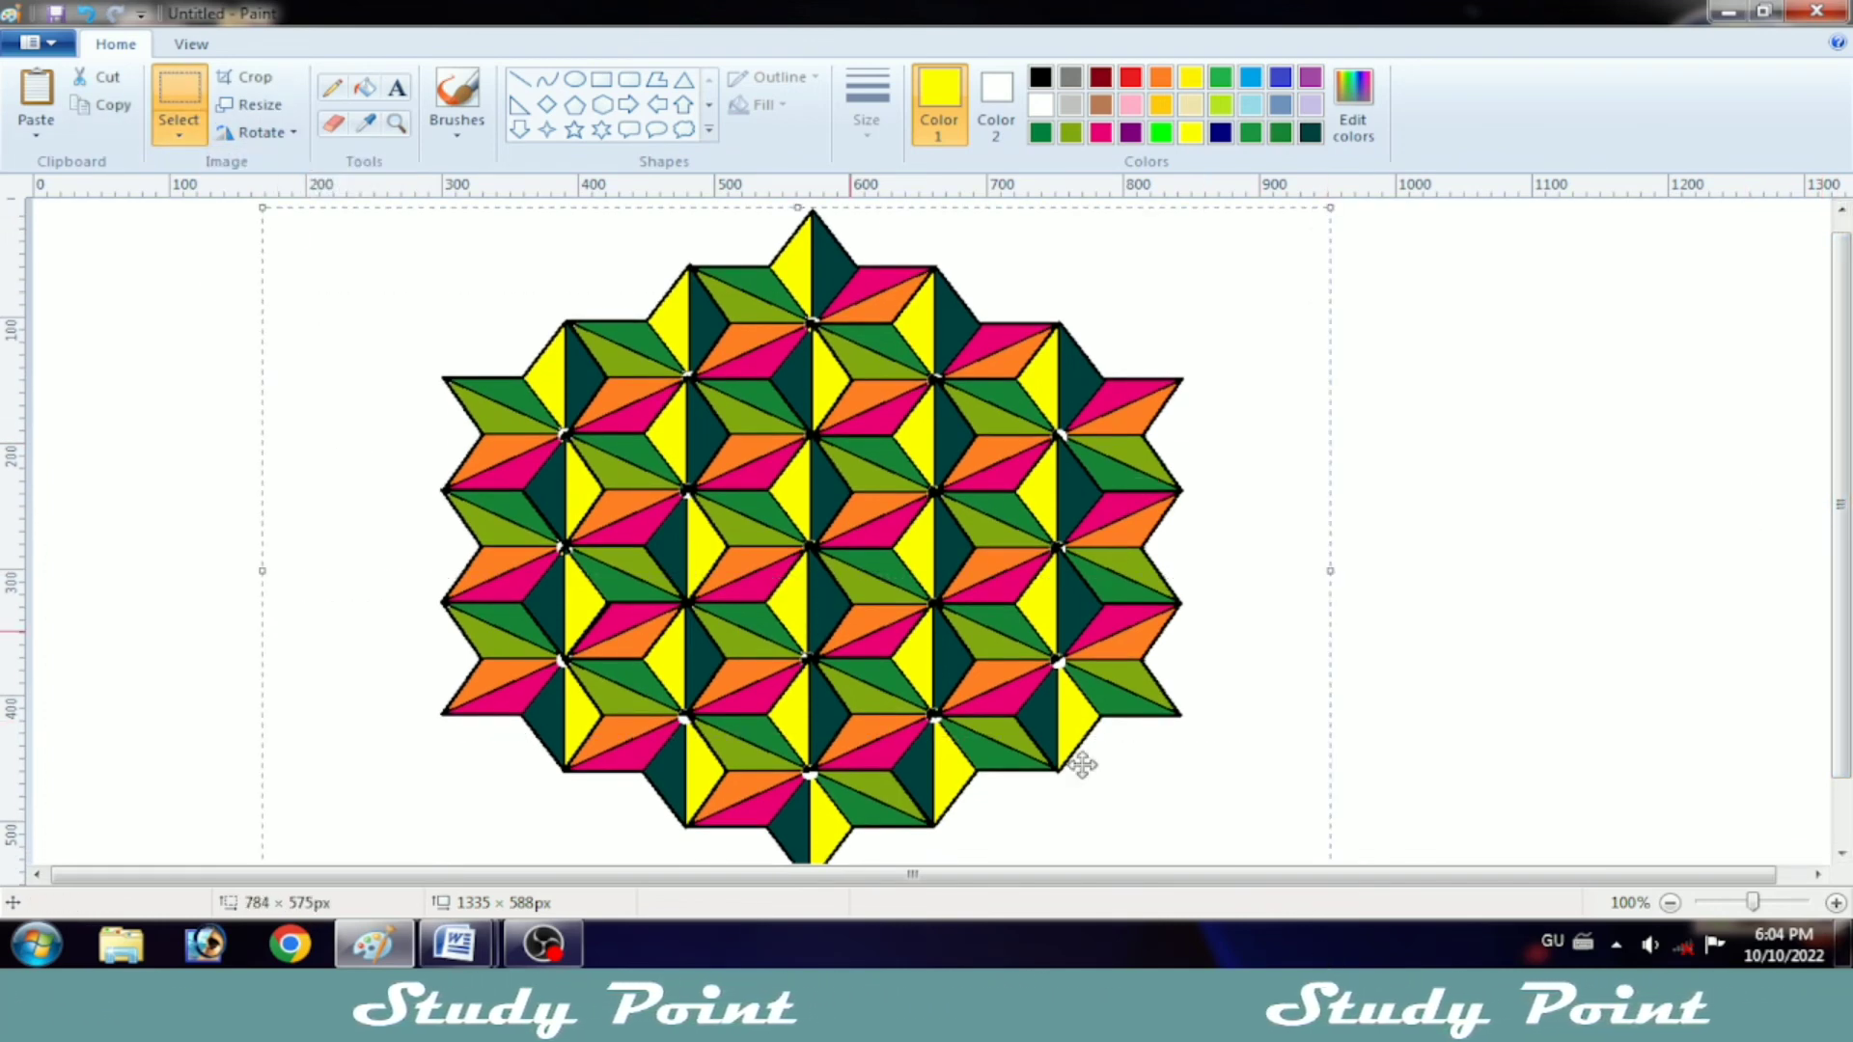
left_click_drag(849, 628, 977, 623)
key("Up")
key("Up")
key("Up")
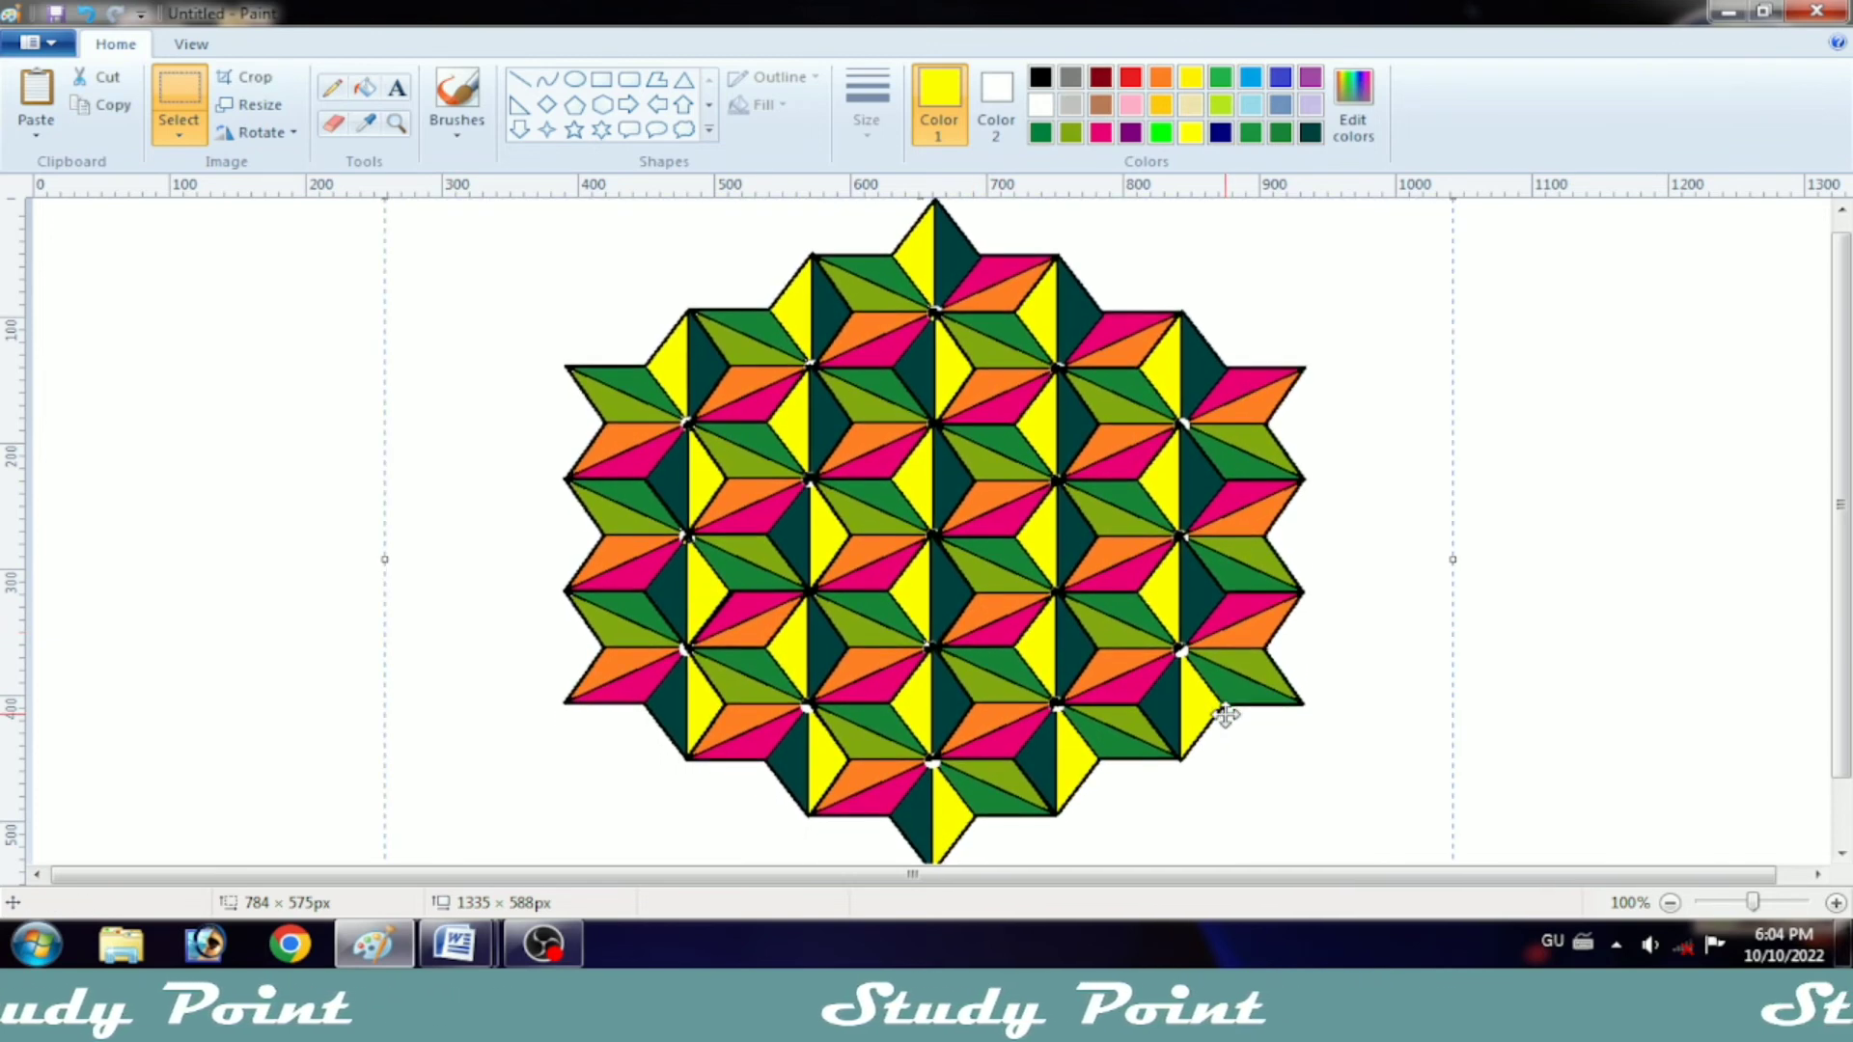
key("Left")
key("Left")
key("Left")
left_click(356, 427)
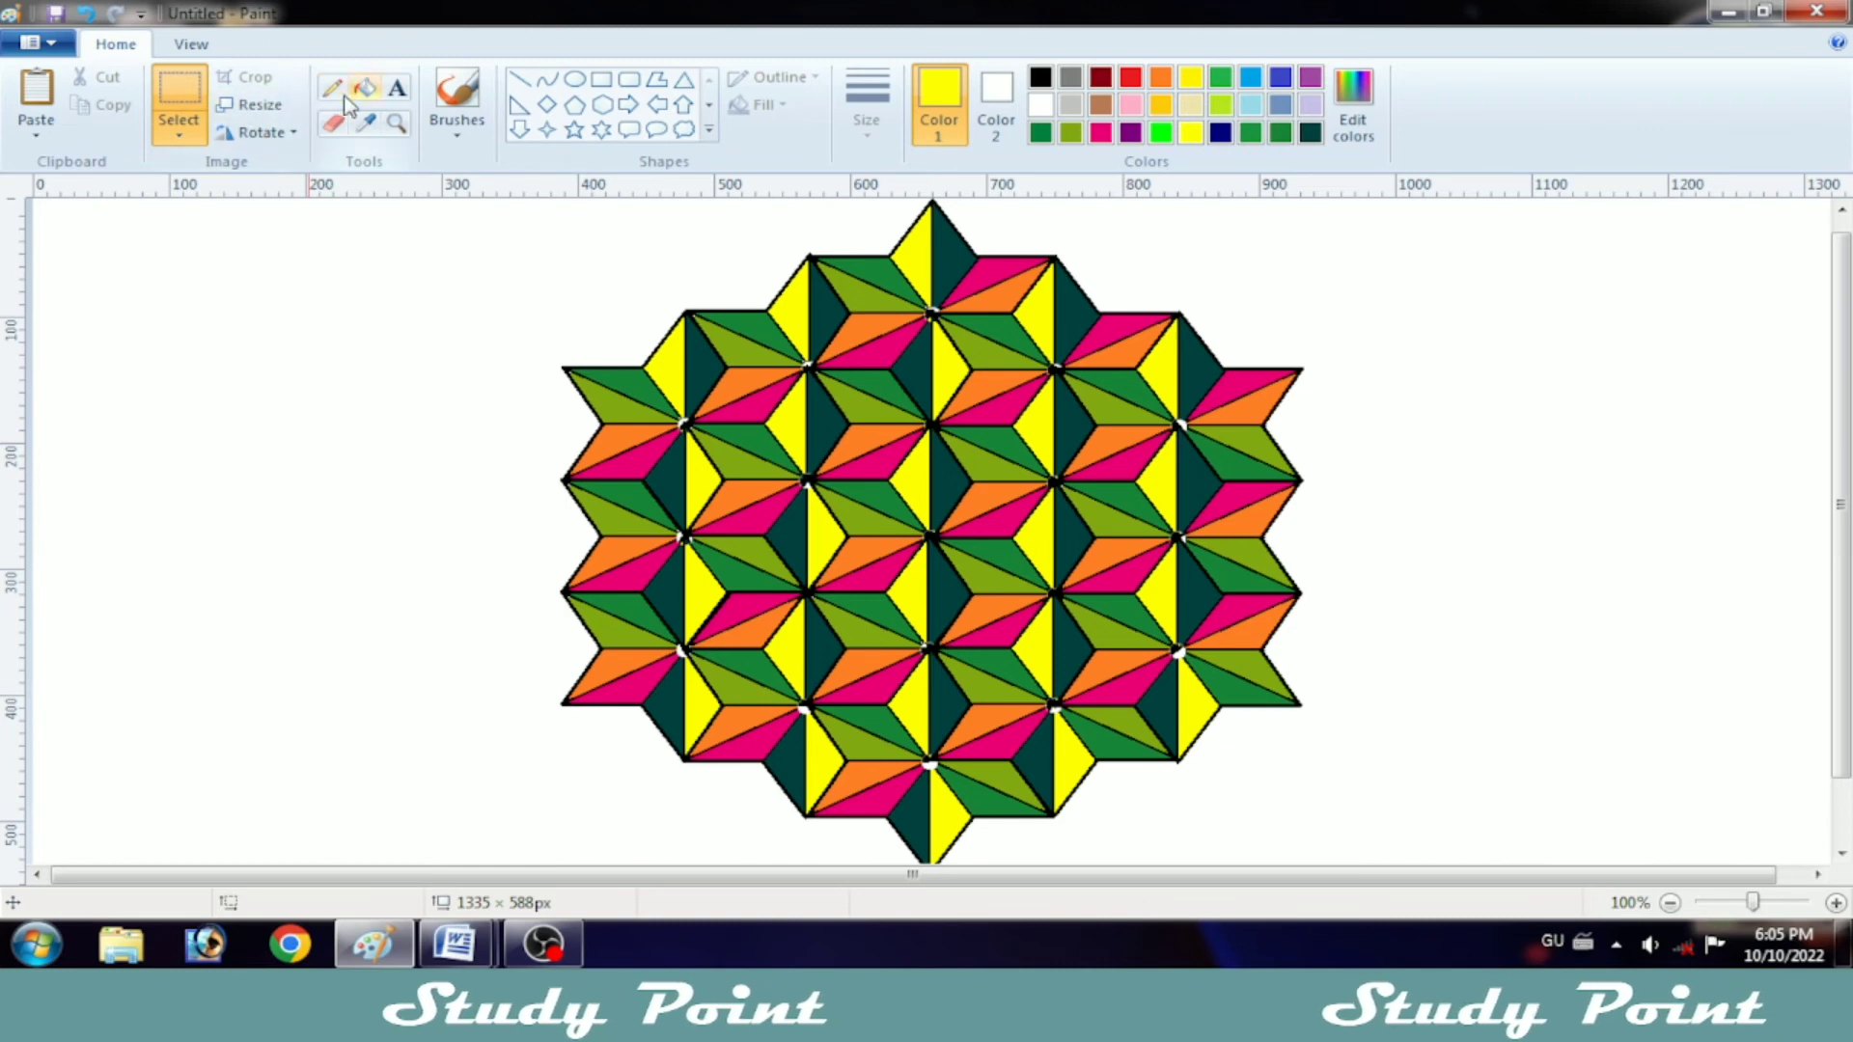
Step: Paint a small round white brush dot over the centre point of every star in the pattern
left_click(456, 97)
left_click(1041, 104)
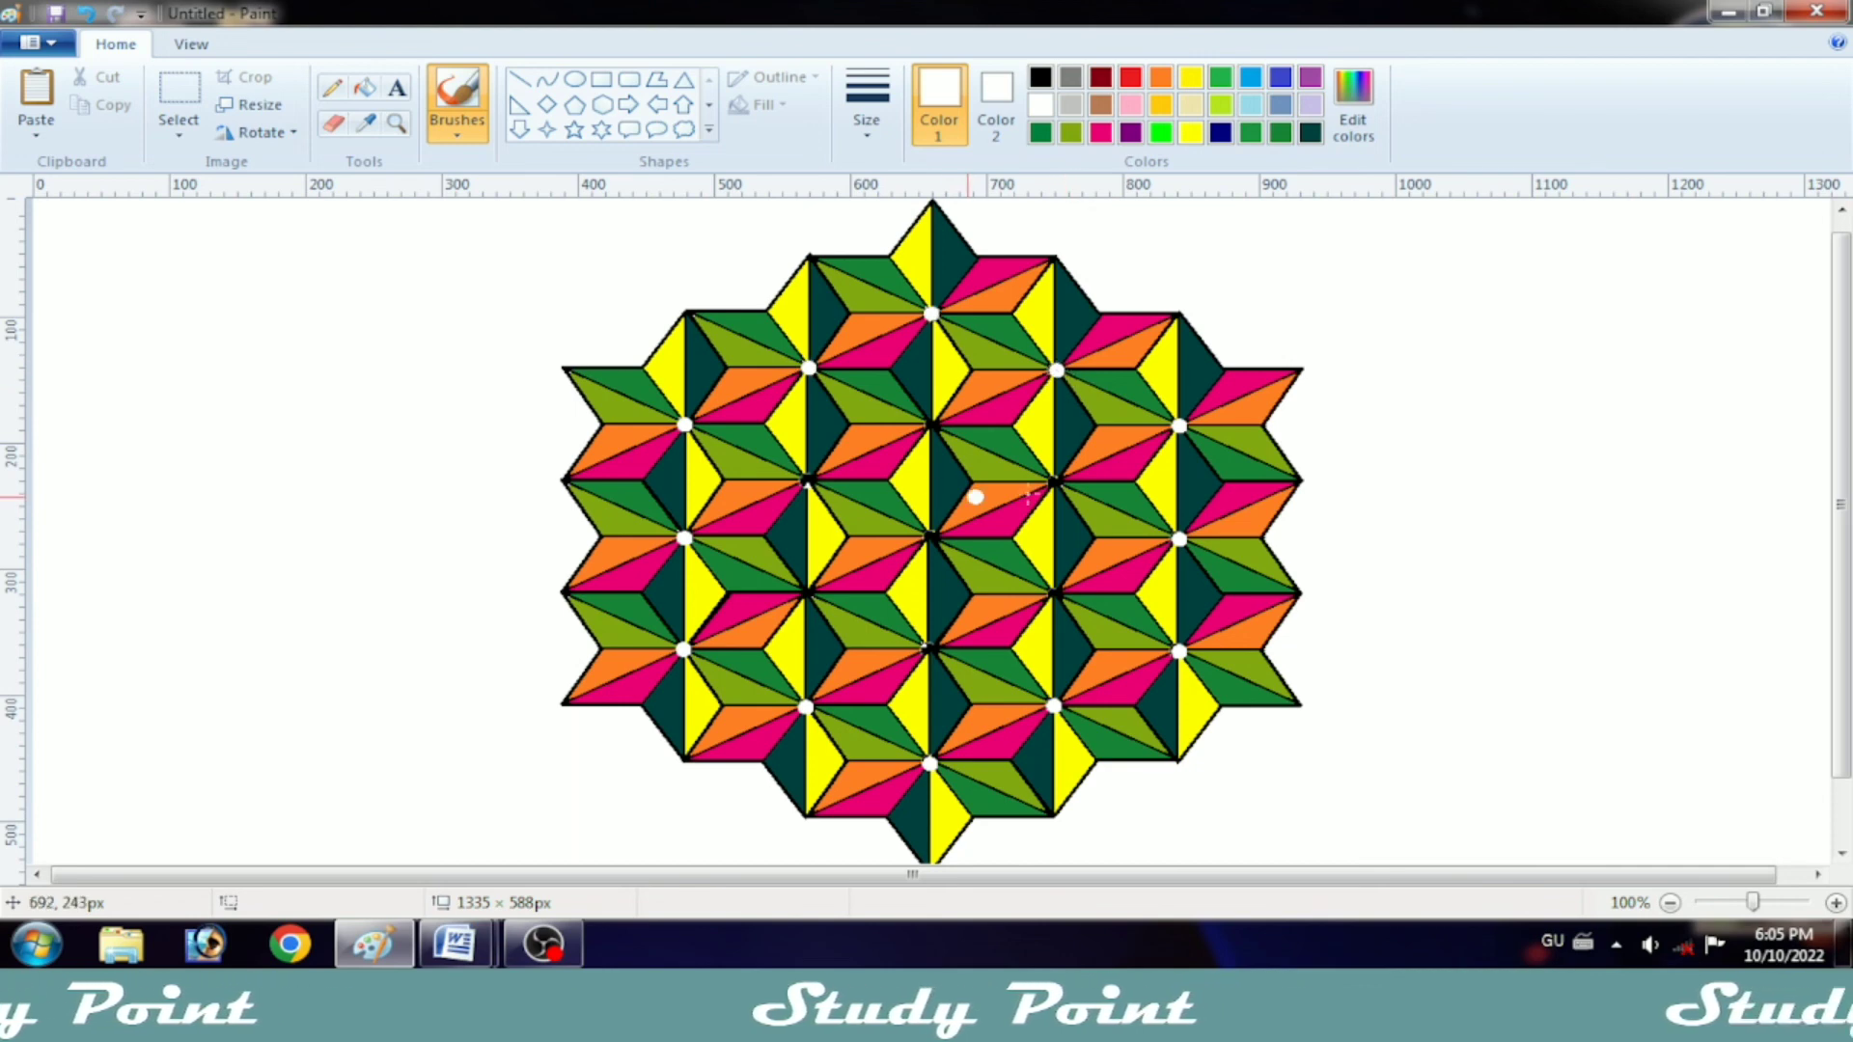
left_click(808, 480)
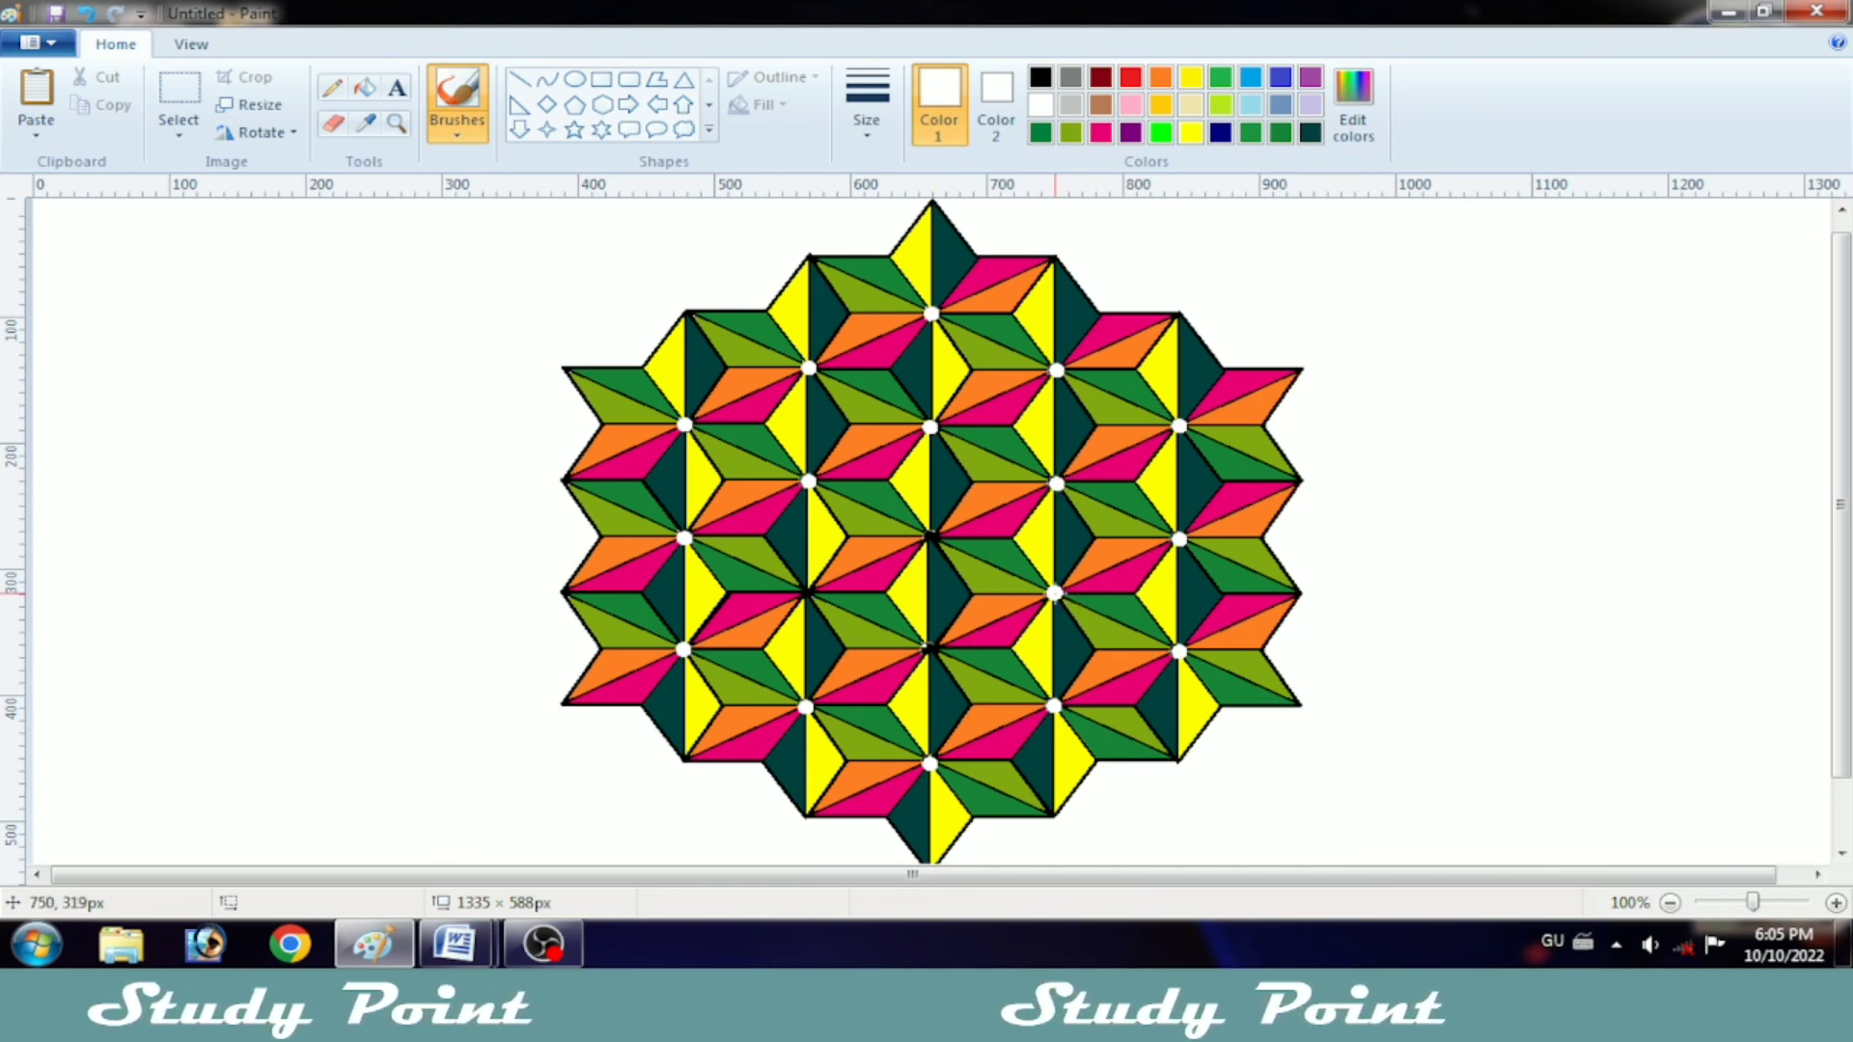
left_click(928, 649)
left_click(932, 537)
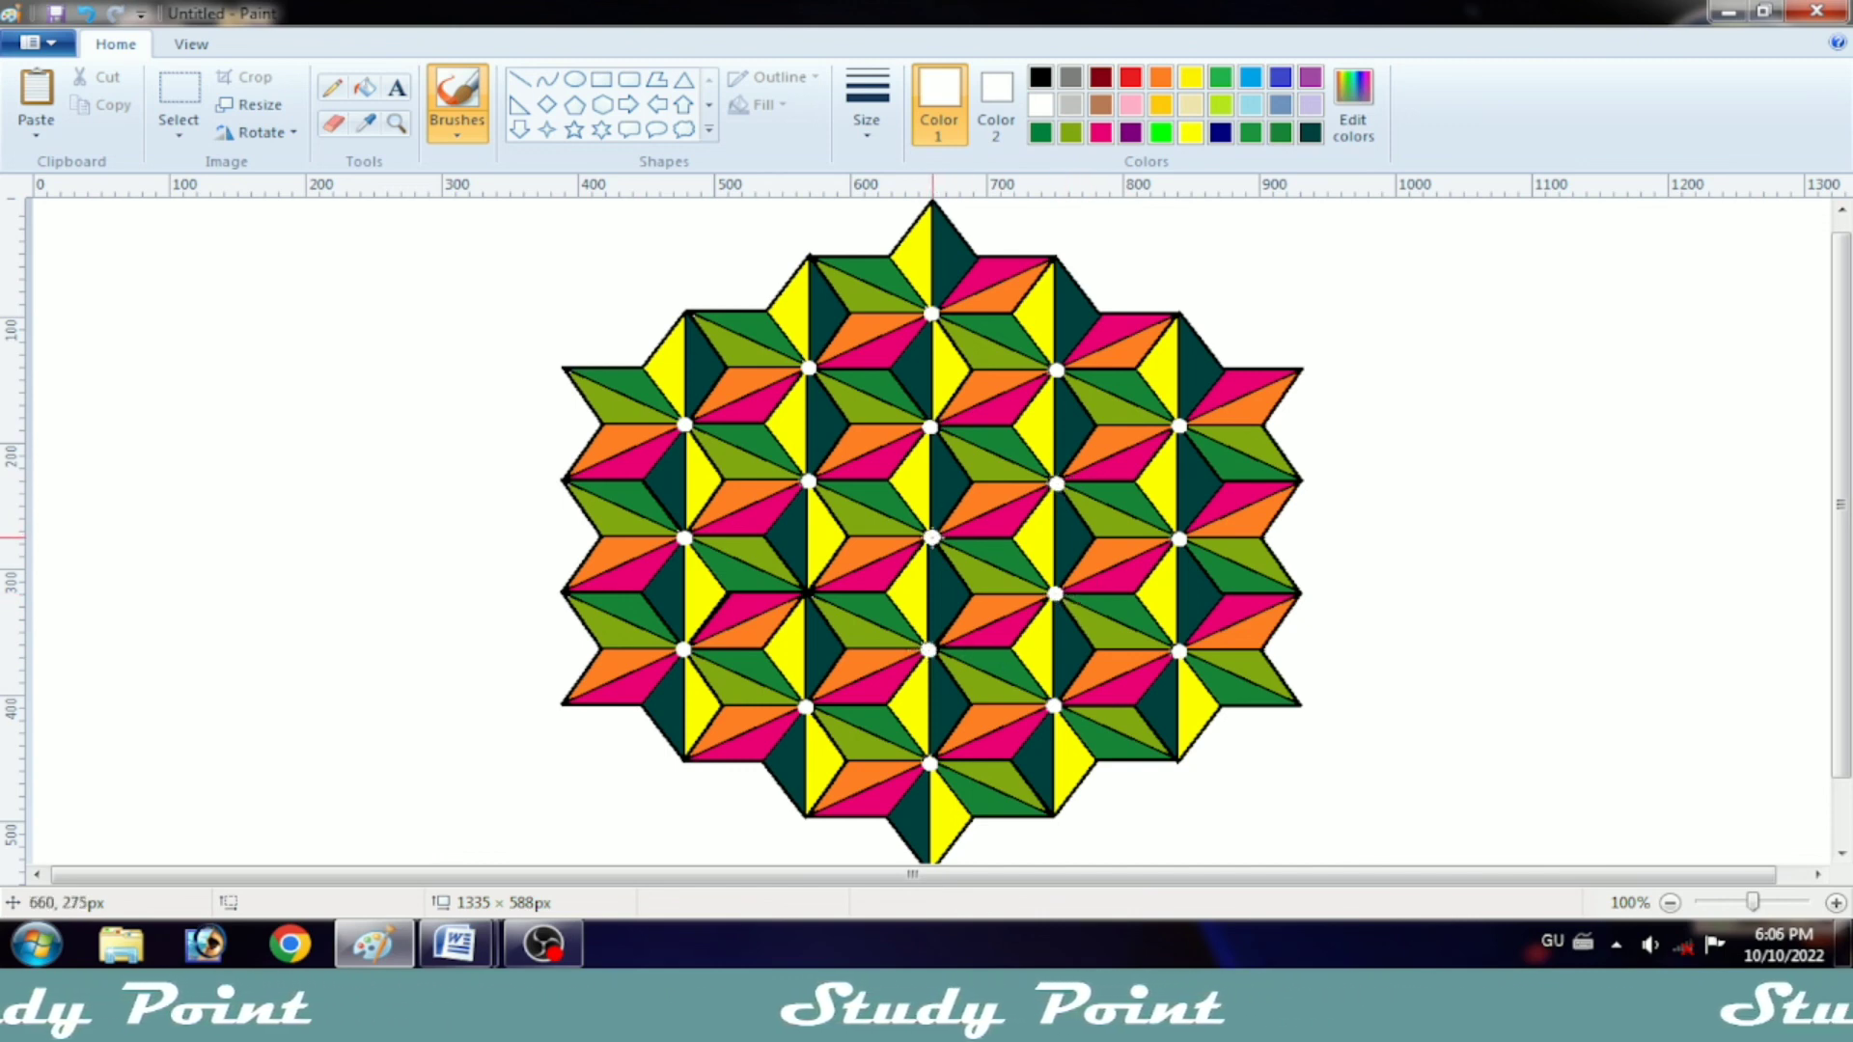
left_click(808, 592)
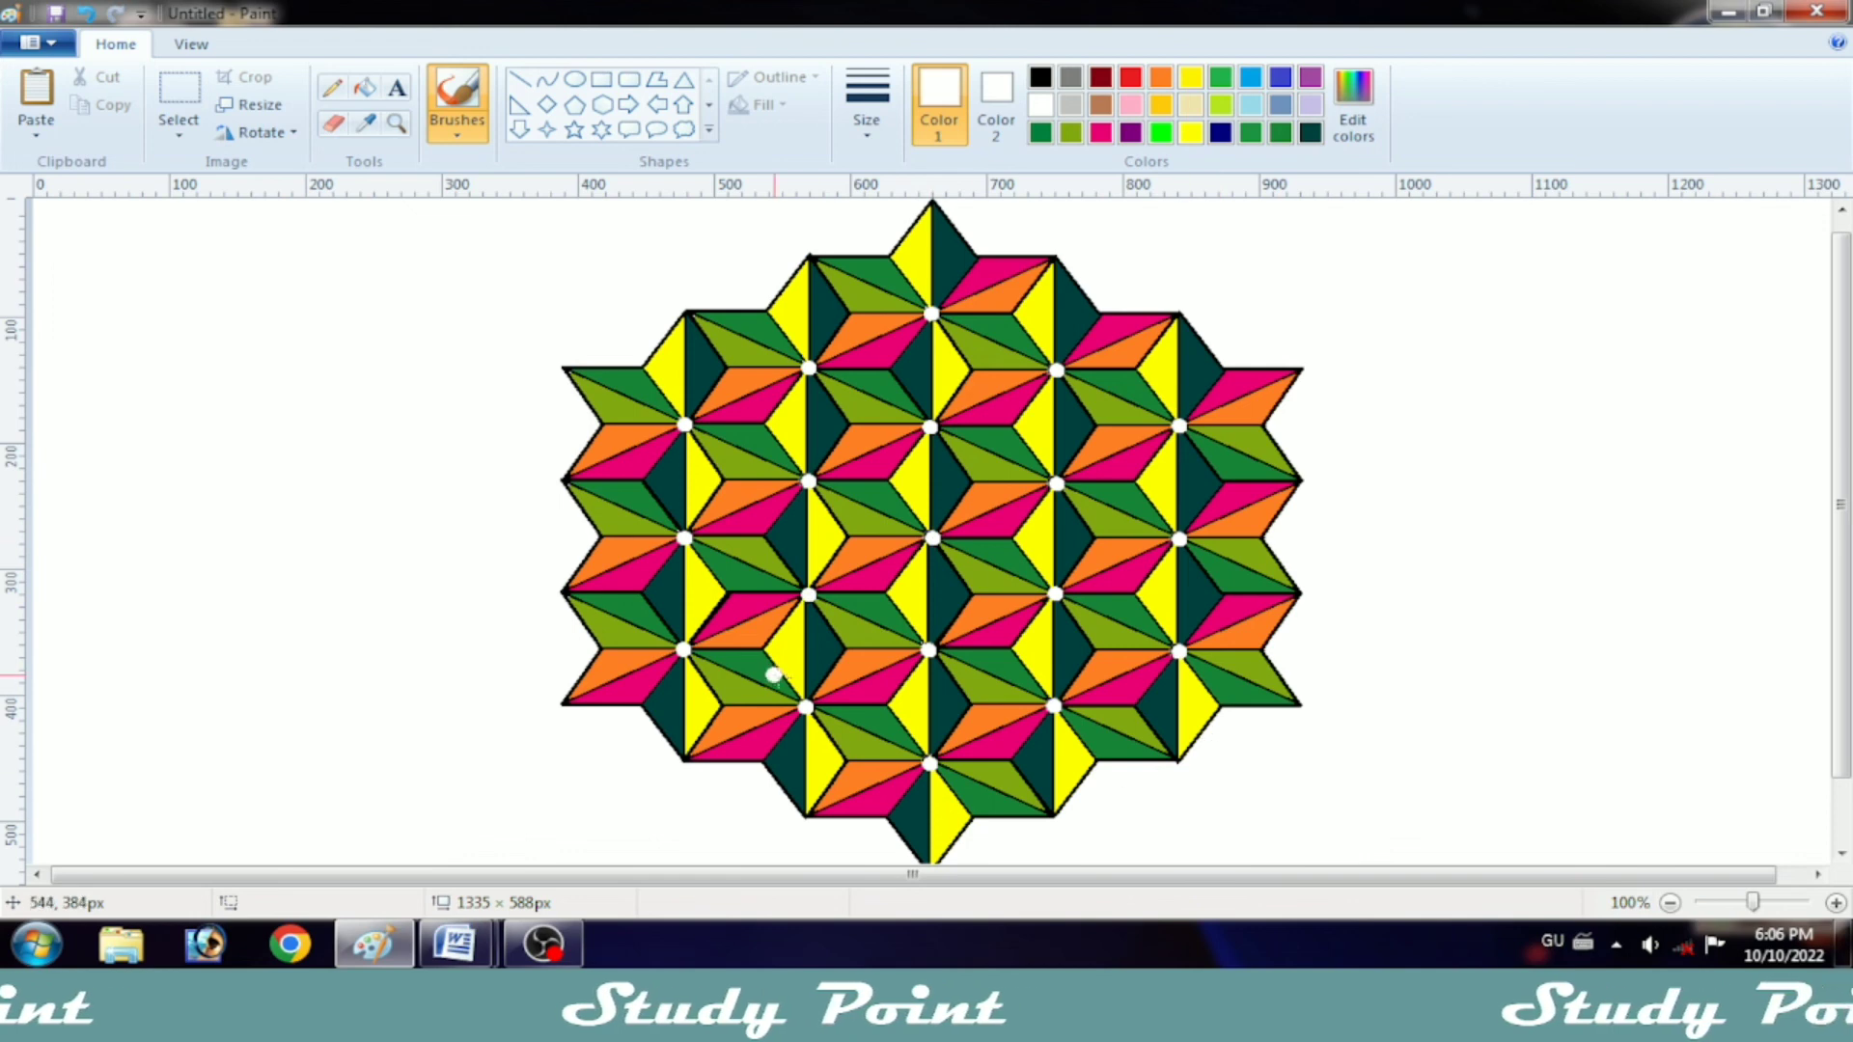
scroll(922, 705, "down", 1)
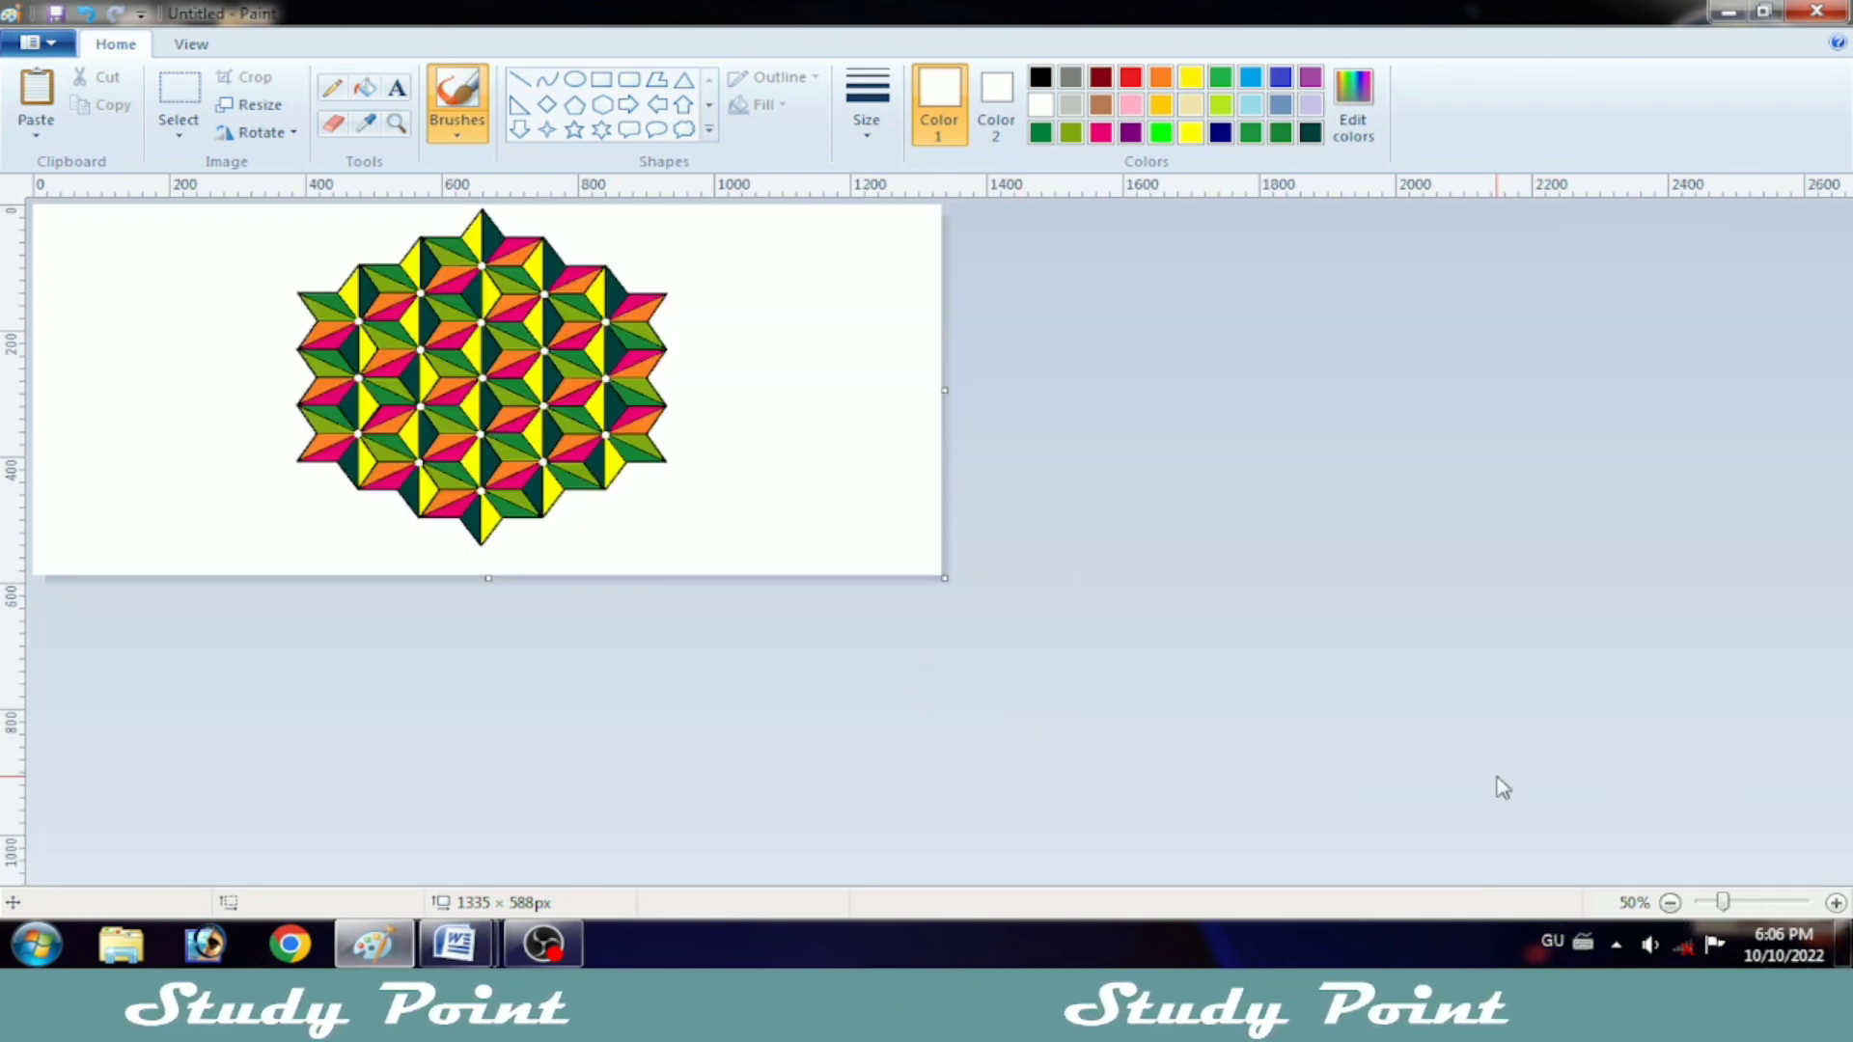
left_click(1836, 902)
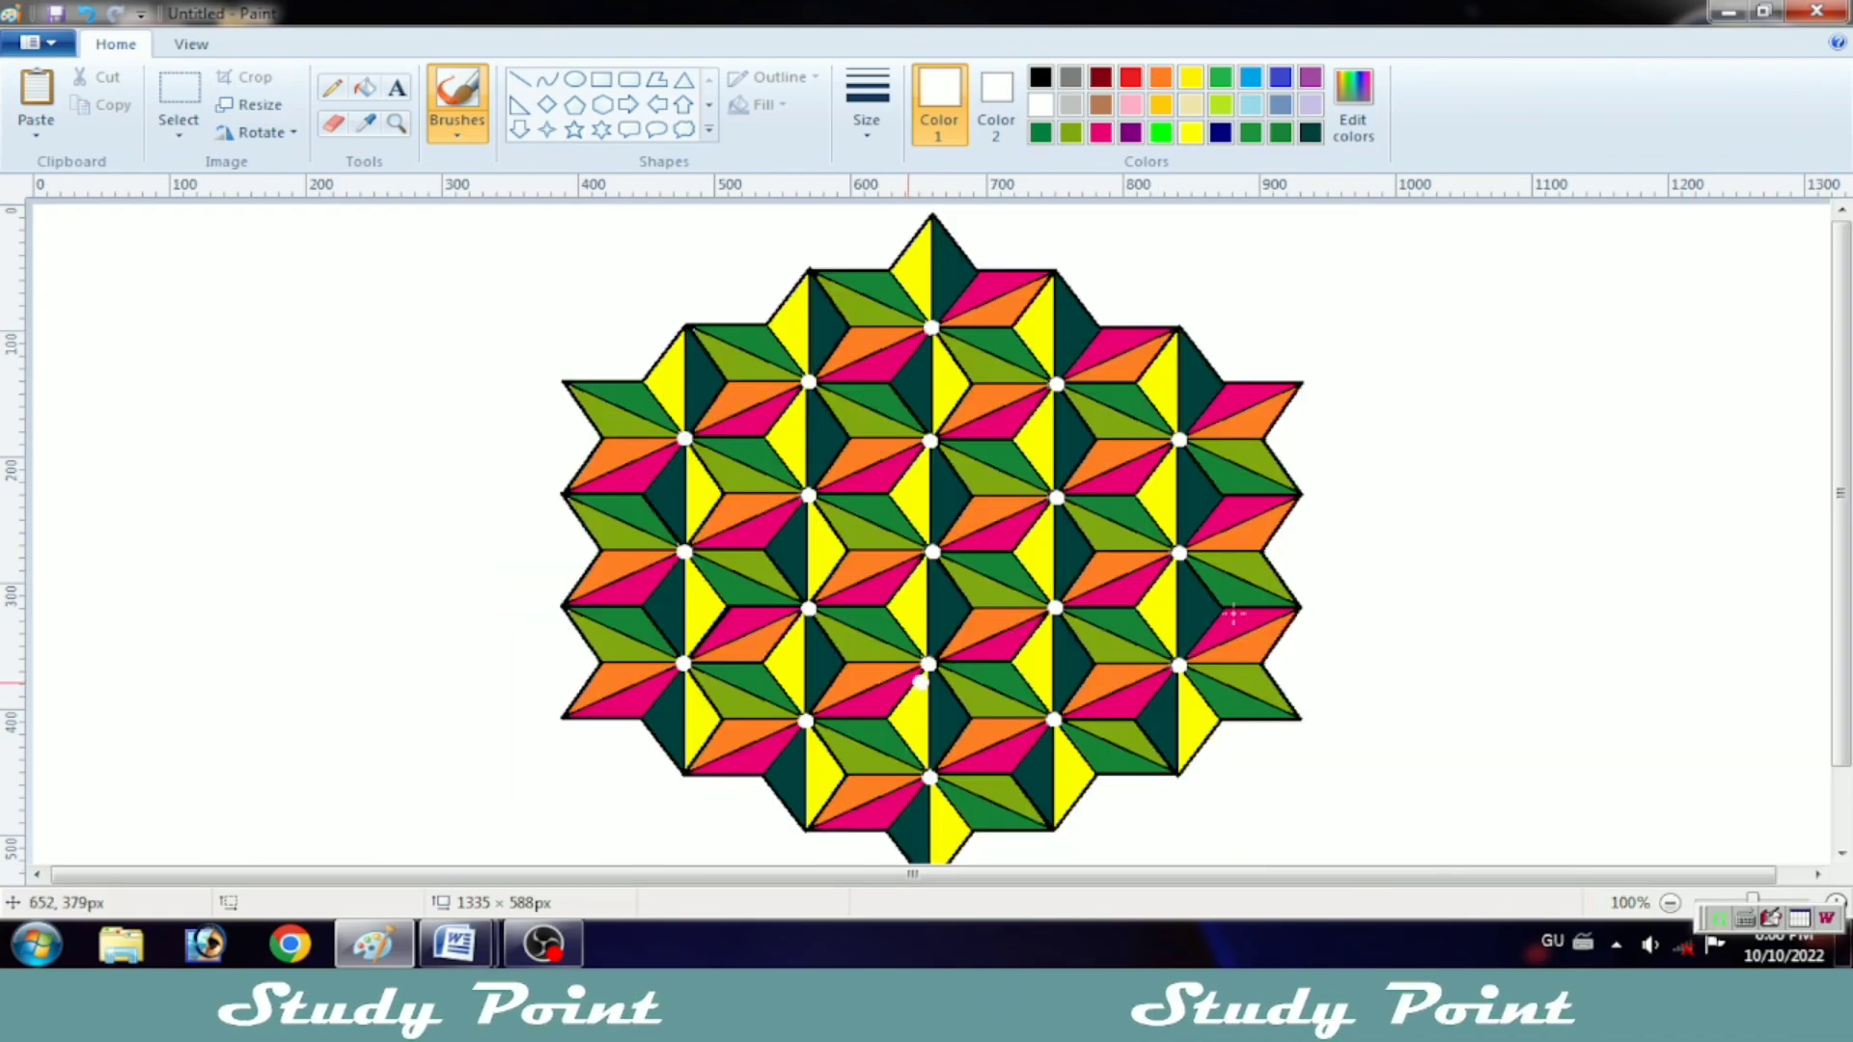